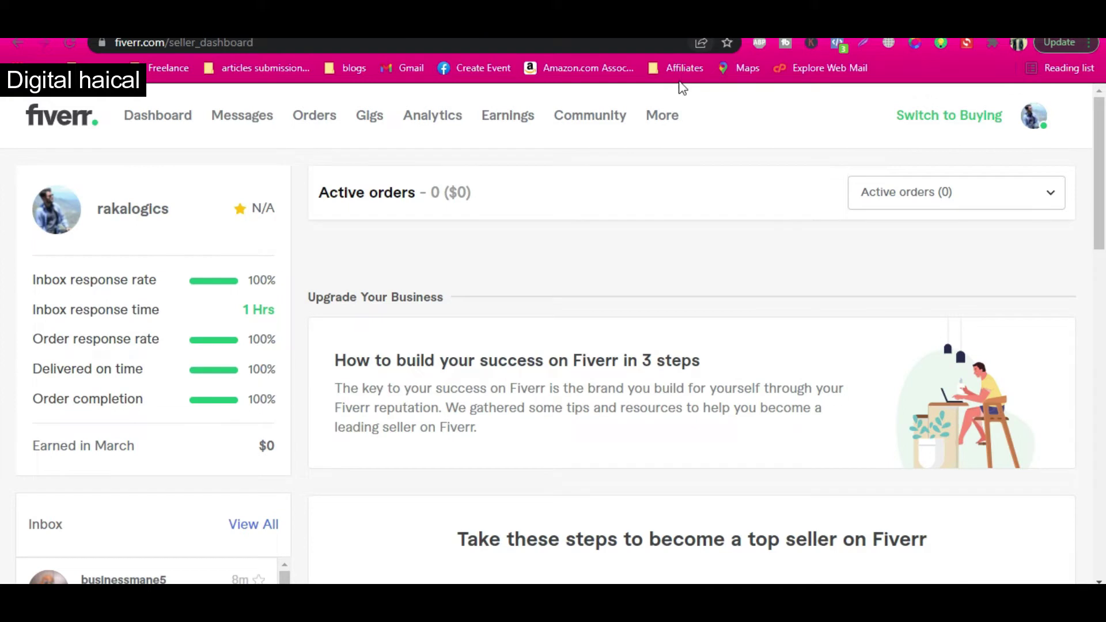
# Switch the account to buying mode and search the services for the suggested phrase "wordpress website maintenance"
pyautogui.click(920, 118)
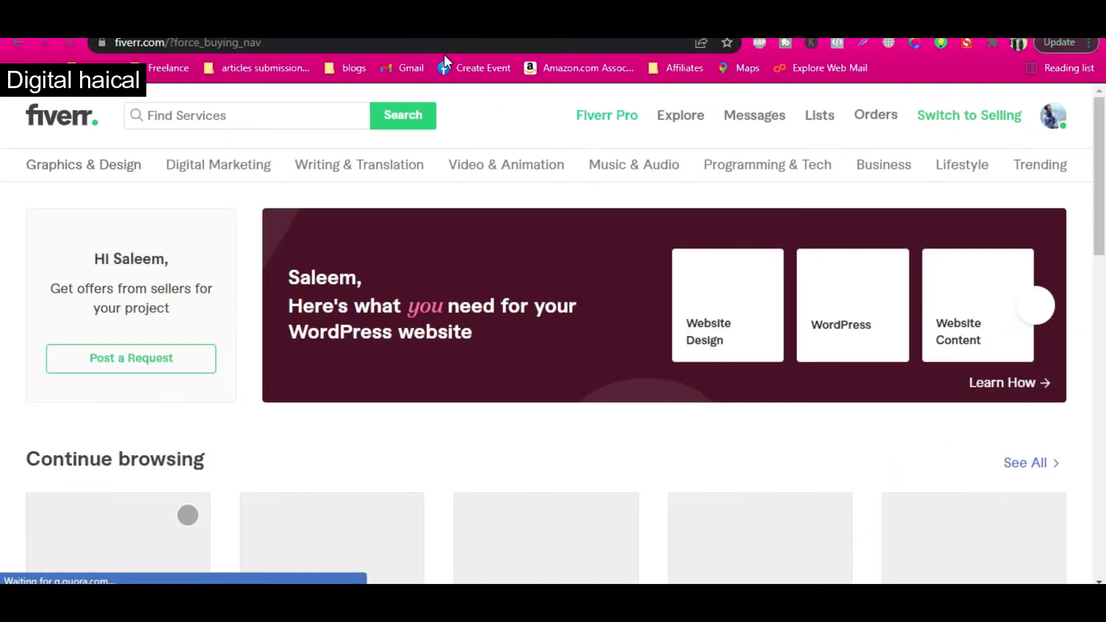
pyautogui.click(292, 113)
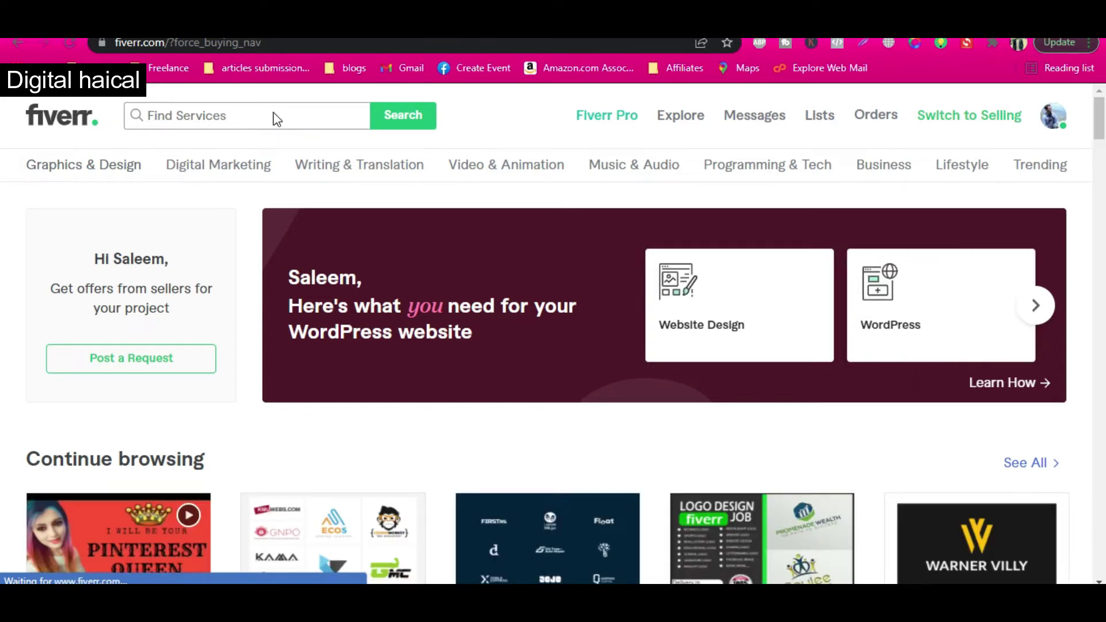
pyautogui.click(273, 113)
pyautogui.click(101, 25)
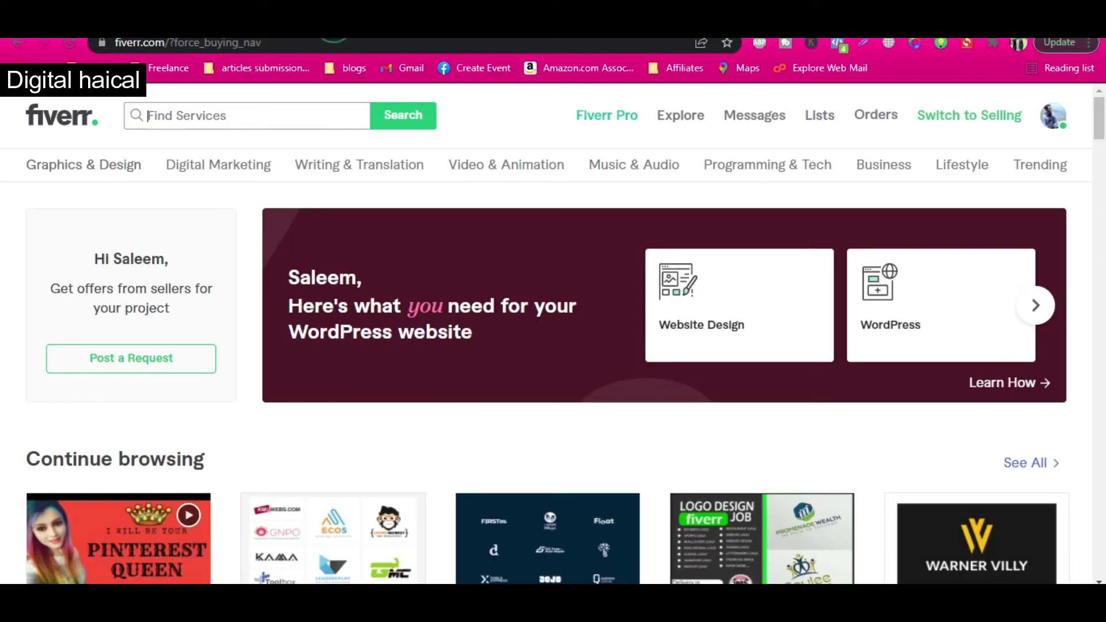
pyautogui.click(265, 106)
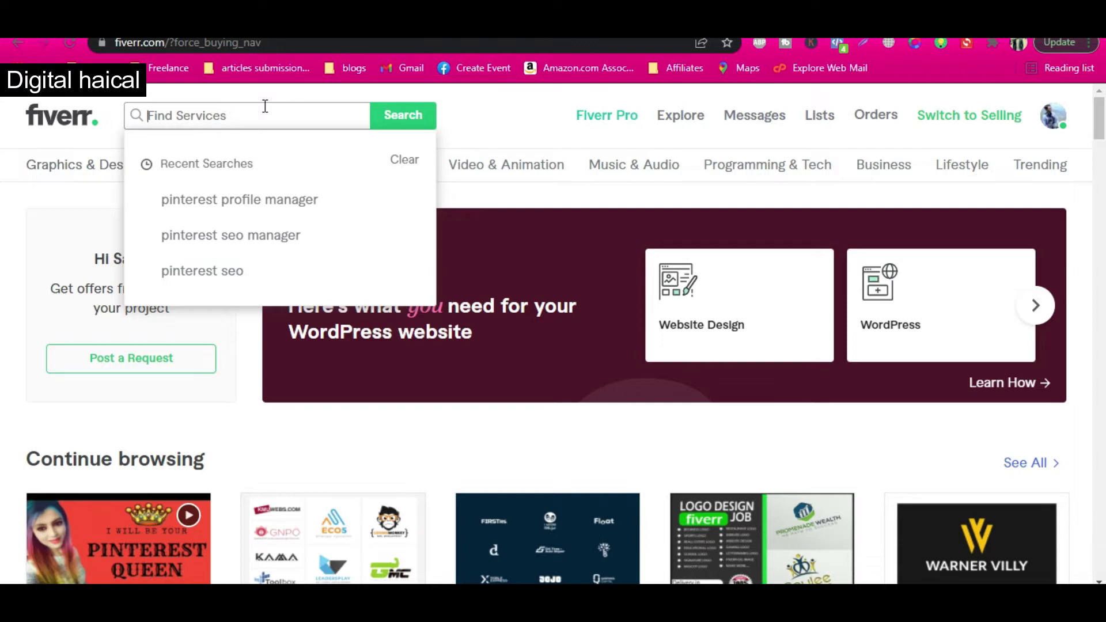
pyautogui.write('website mainten')
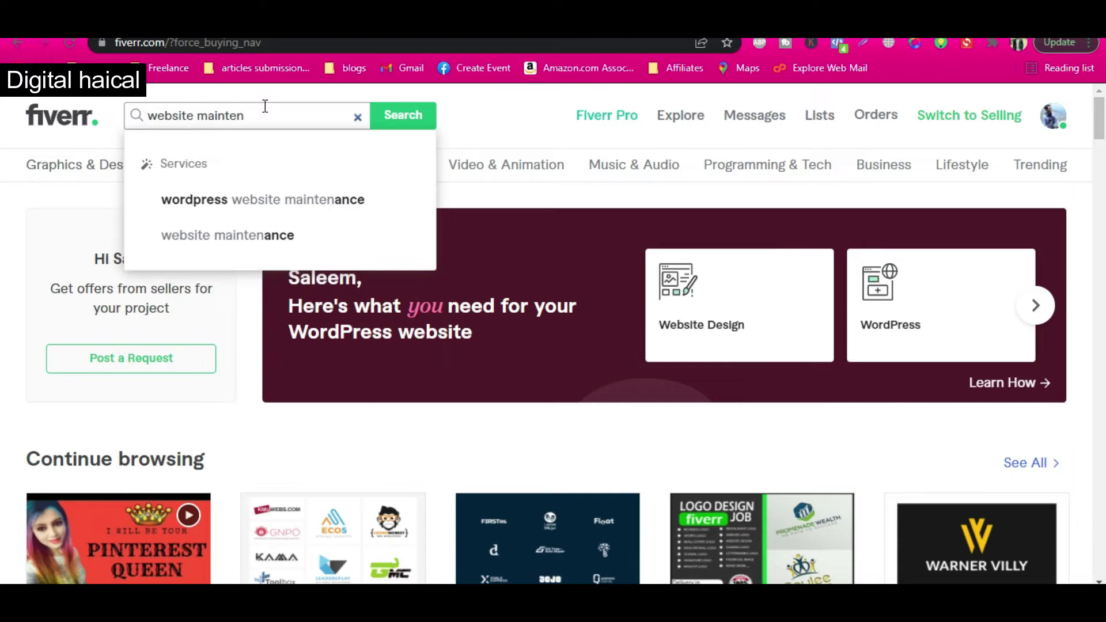
pyautogui.click(260, 202)
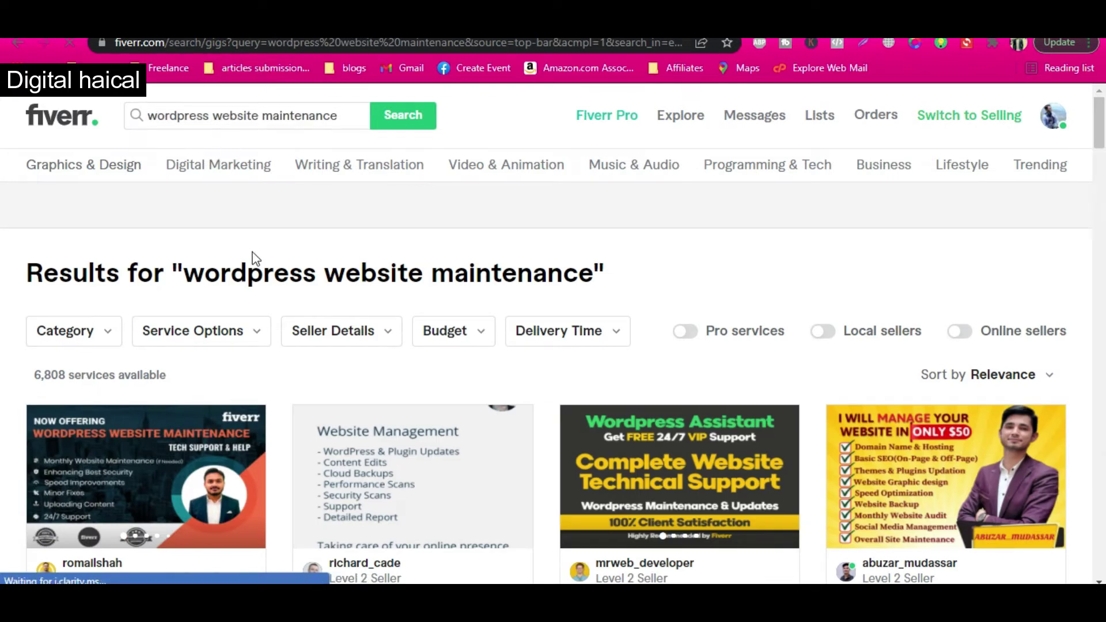
# Copy "website maintenance" from the results heading, search for that phrase instead, and highlight the number of available services
pyautogui.moveTo(594, 268); pyautogui.dragTo(330, 276)
pyautogui.hotkey('ctrl', 'c')
pyautogui.click(325, 270)
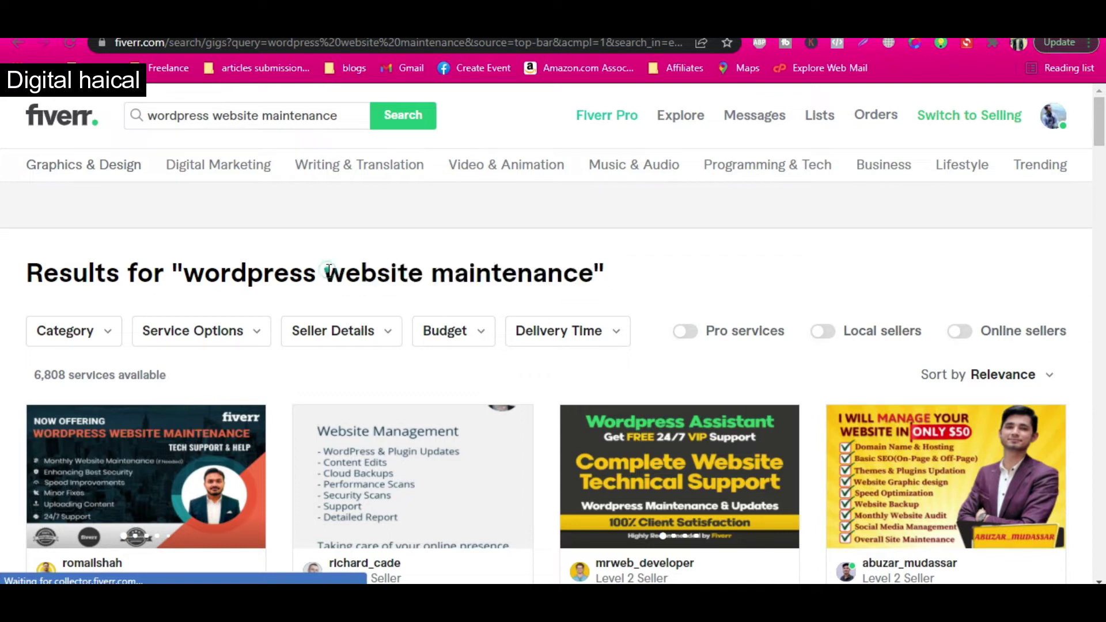
pyautogui.click(306, 120)
pyautogui.hotkey('ctrl', 'v')
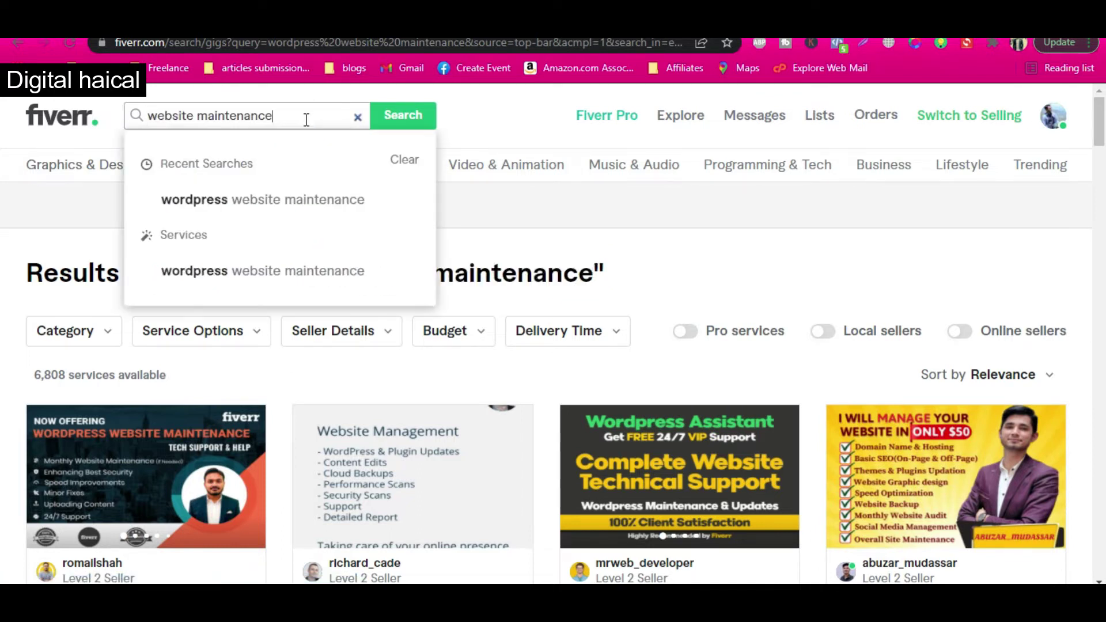
pyautogui.press('Return')
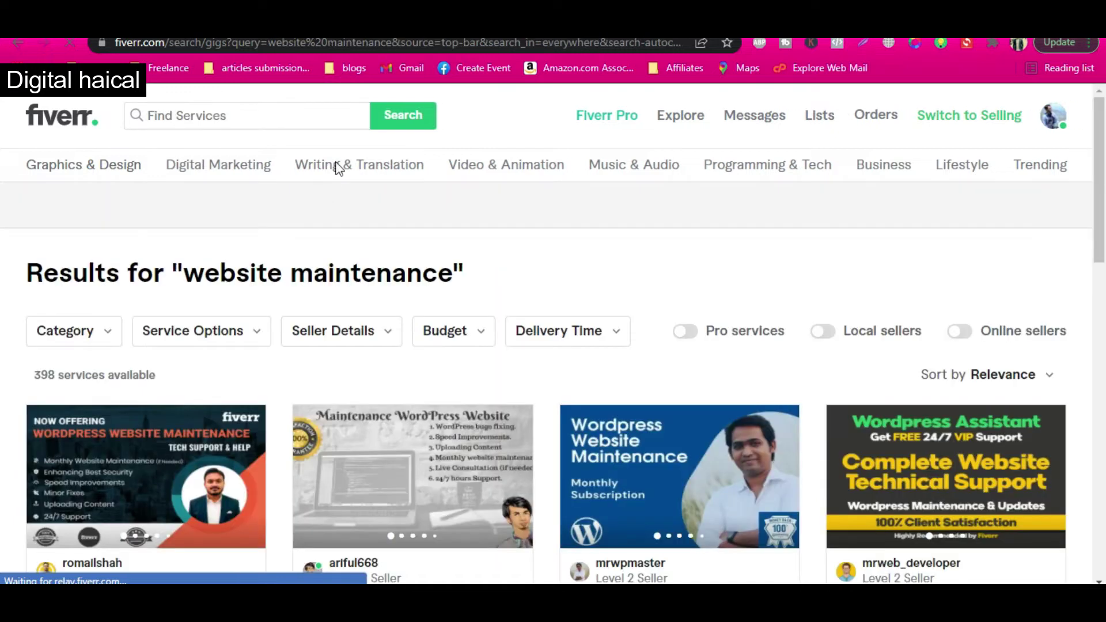
pyautogui.moveTo(126, 375); pyautogui.dragTo(40, 375)
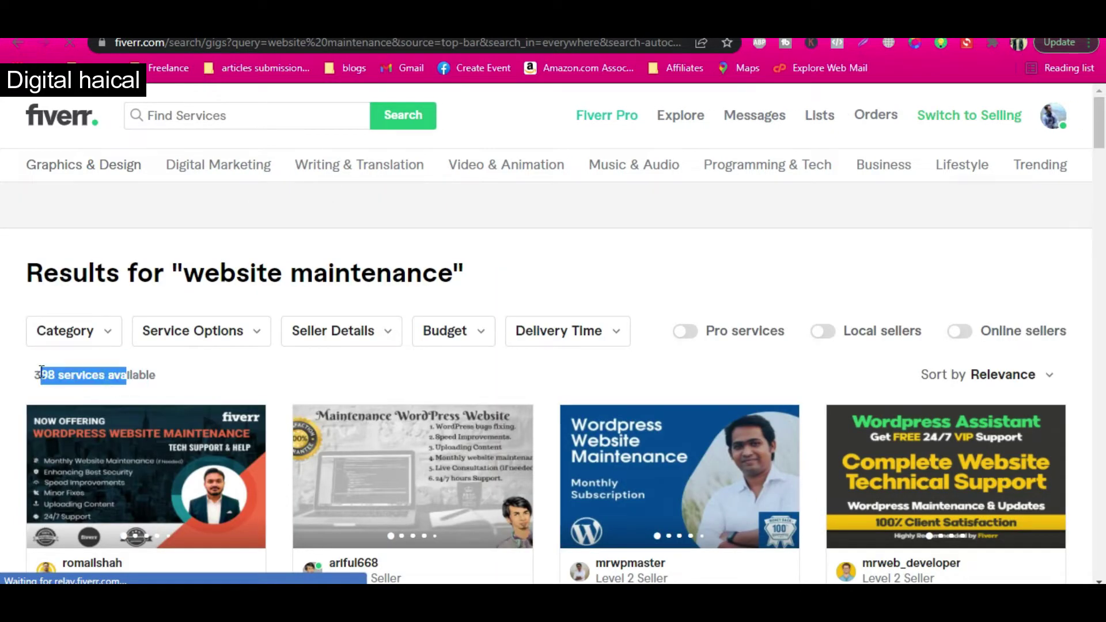
# Open the first "website maintenance" gig in a new tab, view its page with all text selected, and return to the results
pyautogui.scroll(-2, 224, 372)
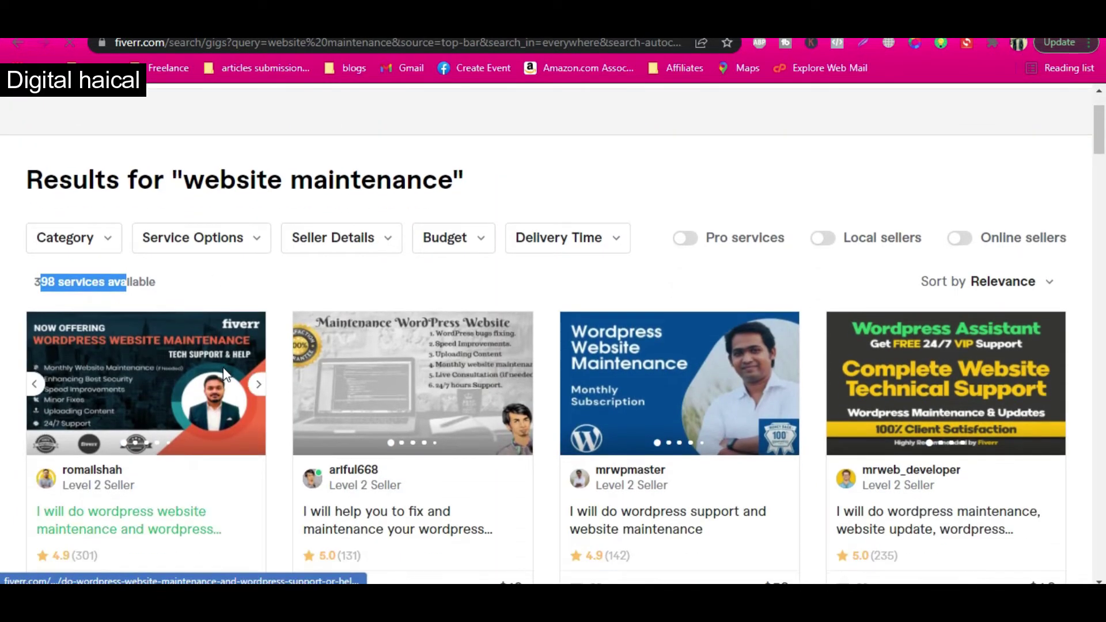
pyautogui.rightClick(86, 516)
pyautogui.click(203, 389)
pyautogui.hotkey('ctrl', 'Tab')
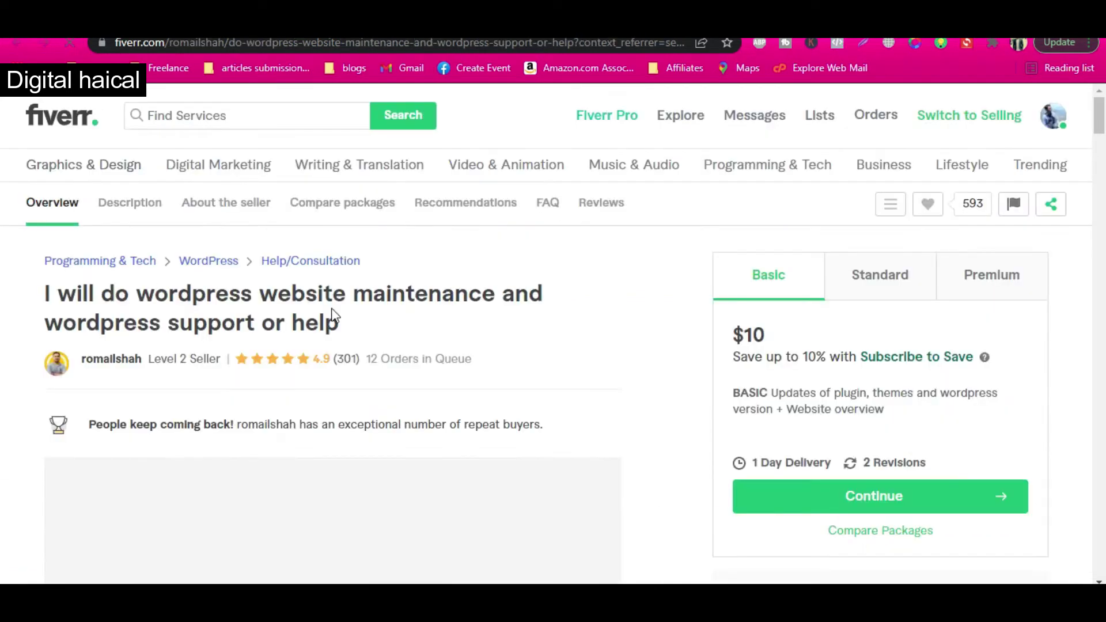
pyautogui.hotkey('ctrl', 'a')
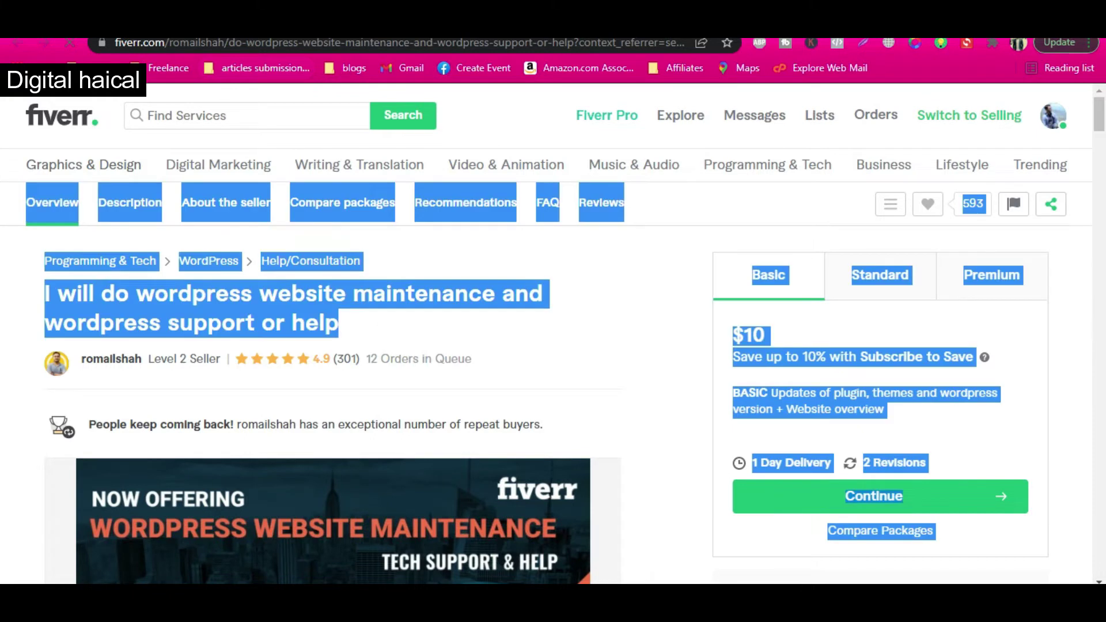
pyautogui.hotkey('ctrl', 'shift', 'Tab')
# Open the second result, the gig on fixing and maintaining a WordPress website, in a new tab and return to the results
pyautogui.rightClick(356, 525)
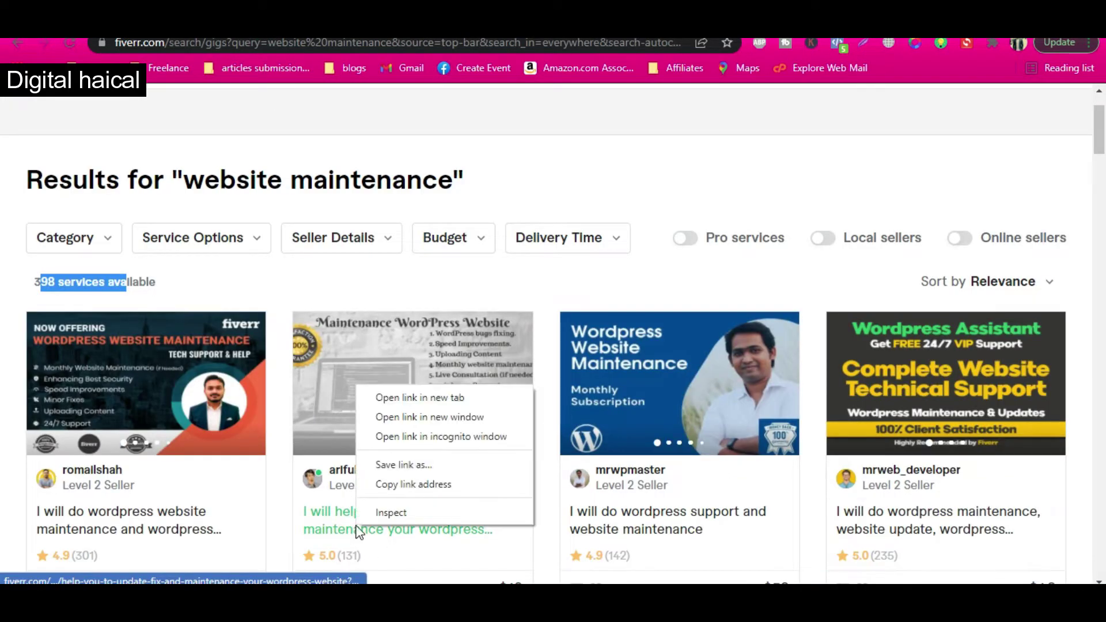
pyautogui.click(434, 404)
pyautogui.hotkey('ctrl', 'Tab')
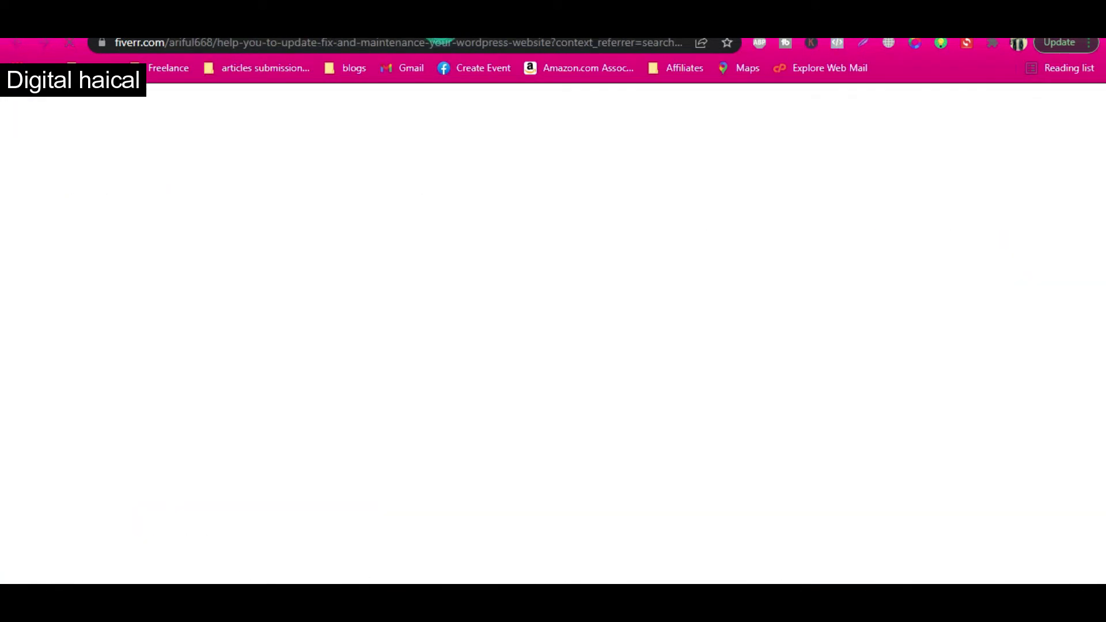
pyautogui.hotkey('ctrl', 'shift', 'Tab')
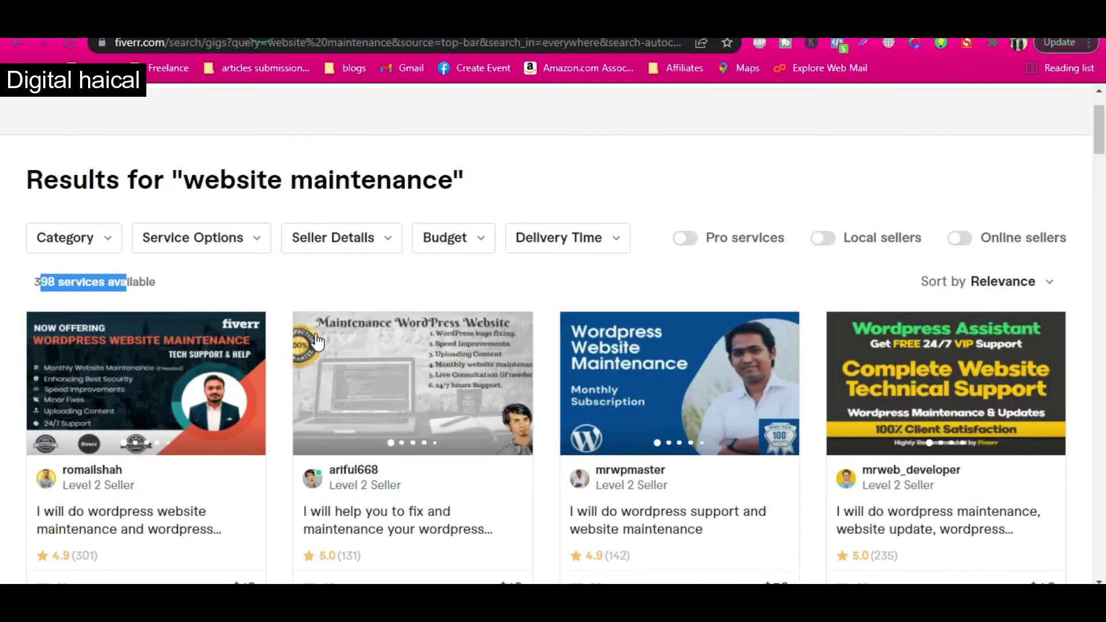
# Open the third and fourth results, on WordPress support and WordPress maintenance with website updates, in new tabs
pyautogui.rightClick(622, 522)
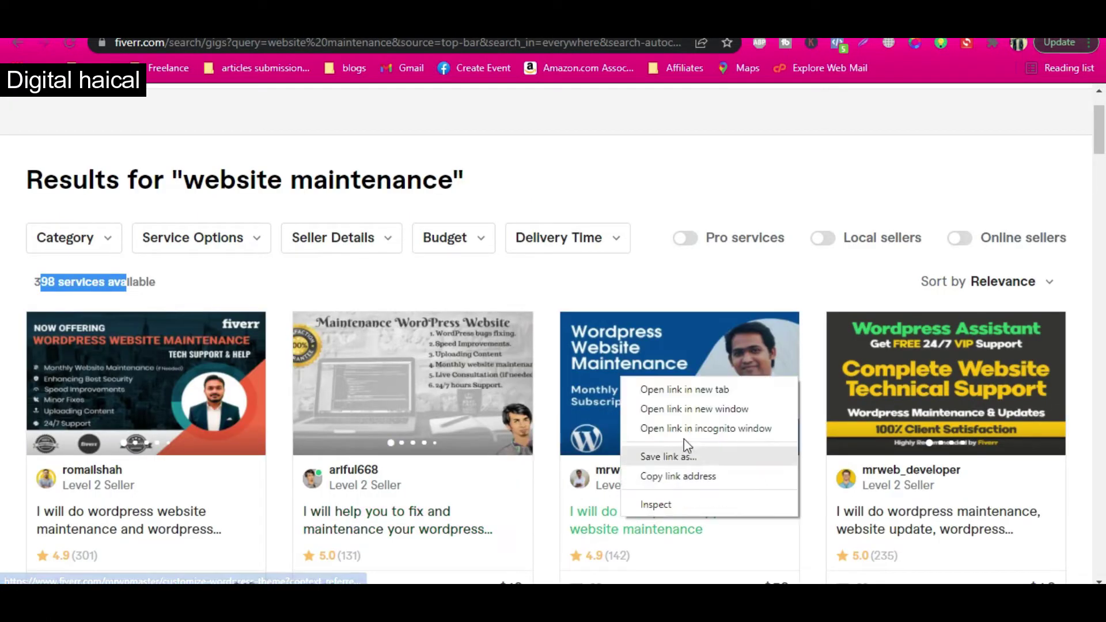
pyautogui.click(711, 394)
pyautogui.hotkey('ctrl', 'Tab')
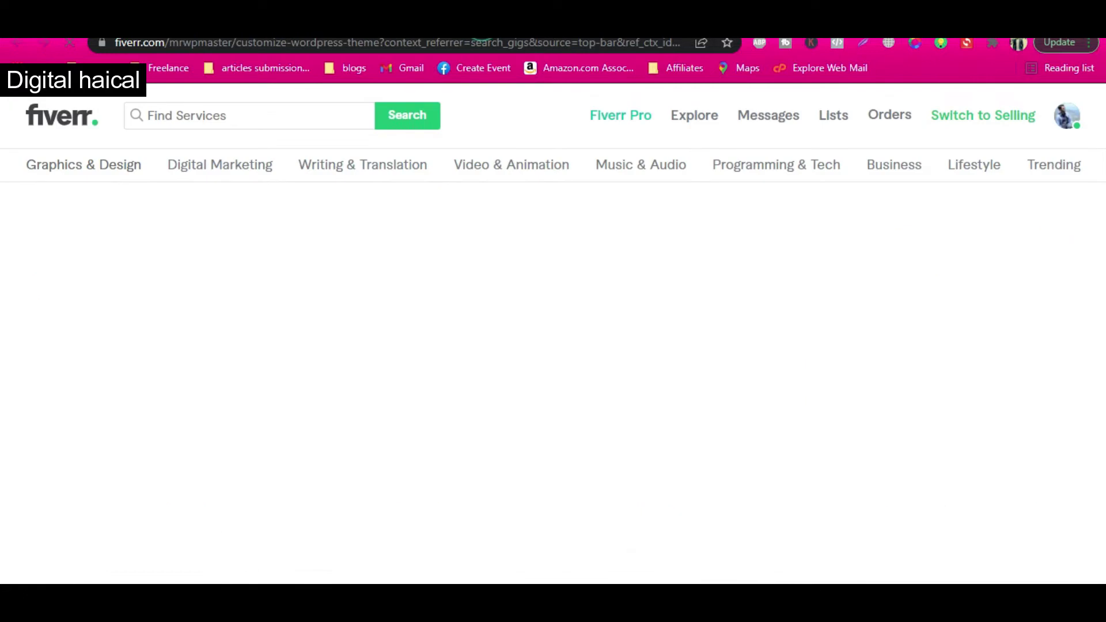
pyautogui.hotkey('ctrl', 'shift', 'Tab')
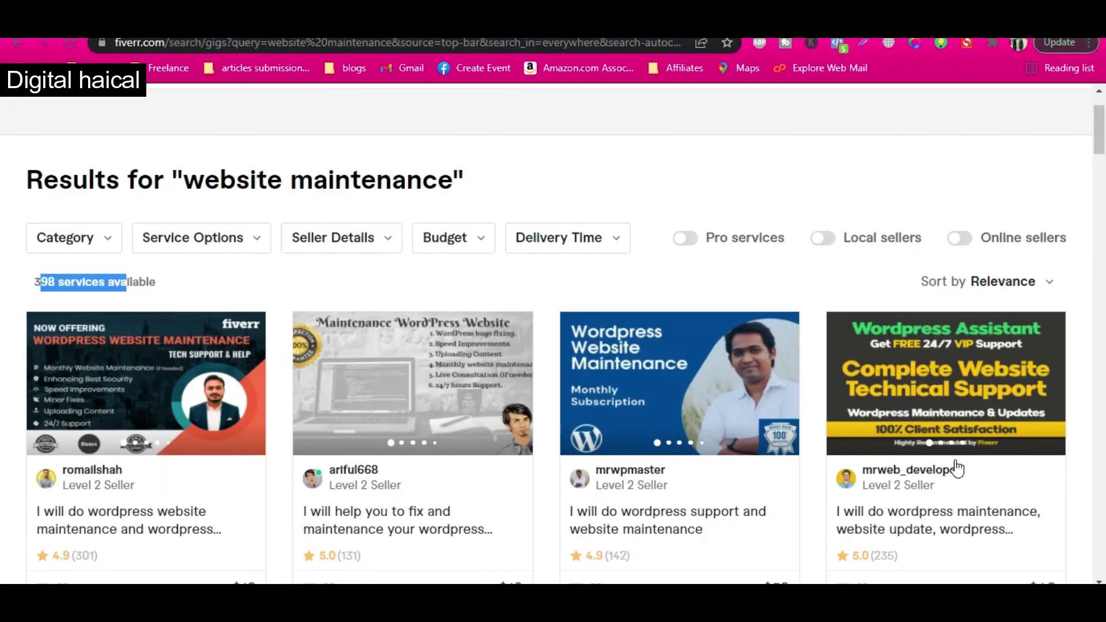
pyautogui.rightClick(874, 511)
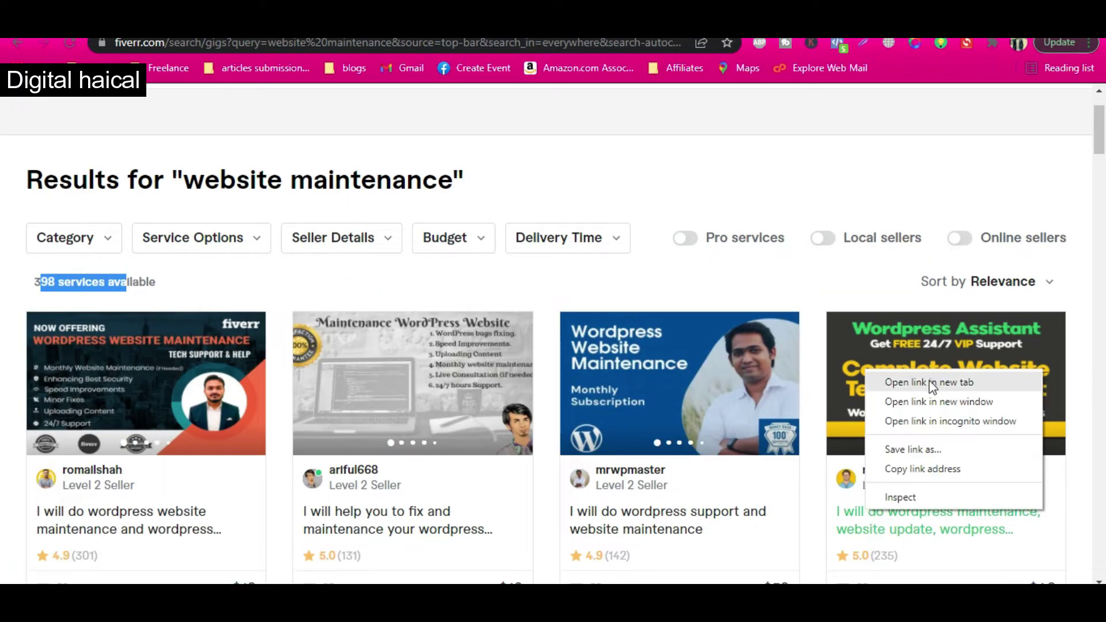
pyautogui.click(930, 381)
# Look through the opened gig pages to compare their orders in queue, then return to the "website maintenance" results
pyautogui.click(374, 36)
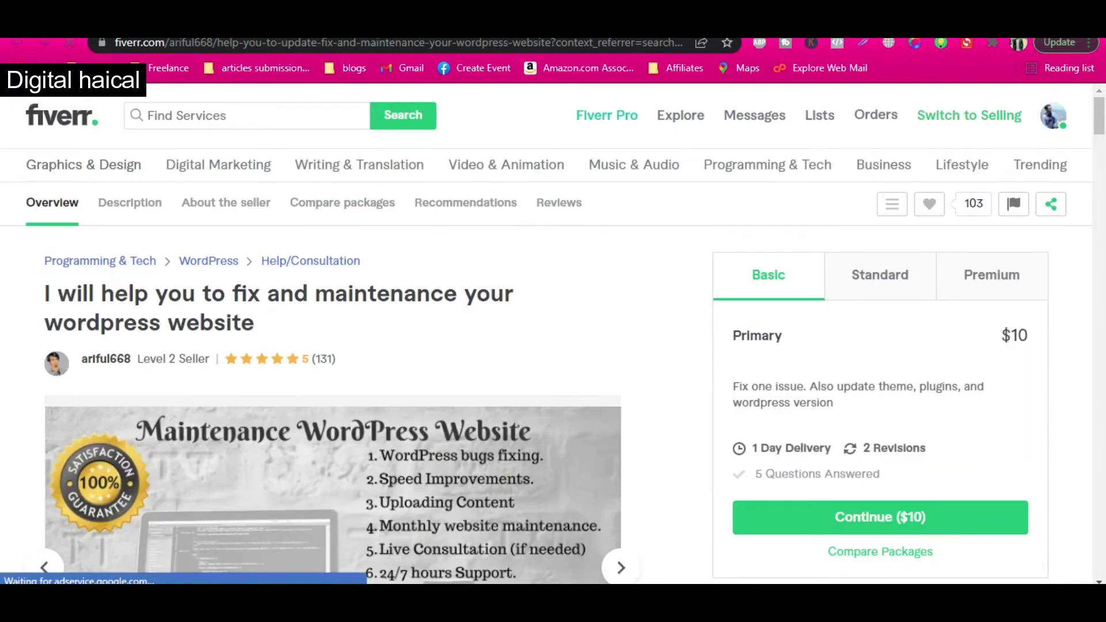
pyautogui.click(429, 36)
pyautogui.click(507, 36)
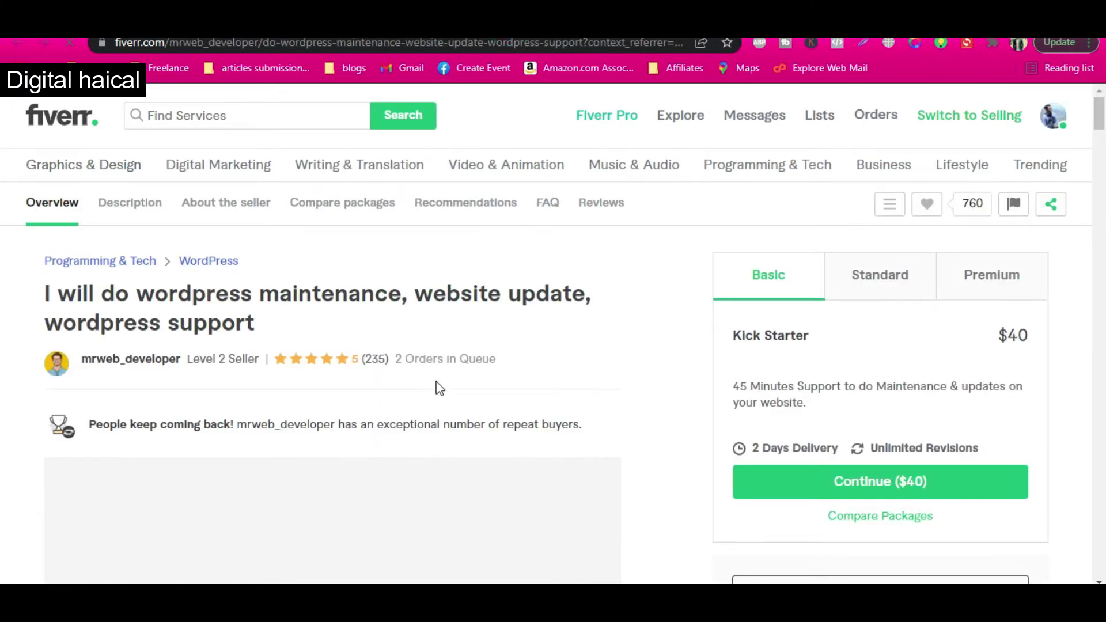
pyautogui.click(295, 36)
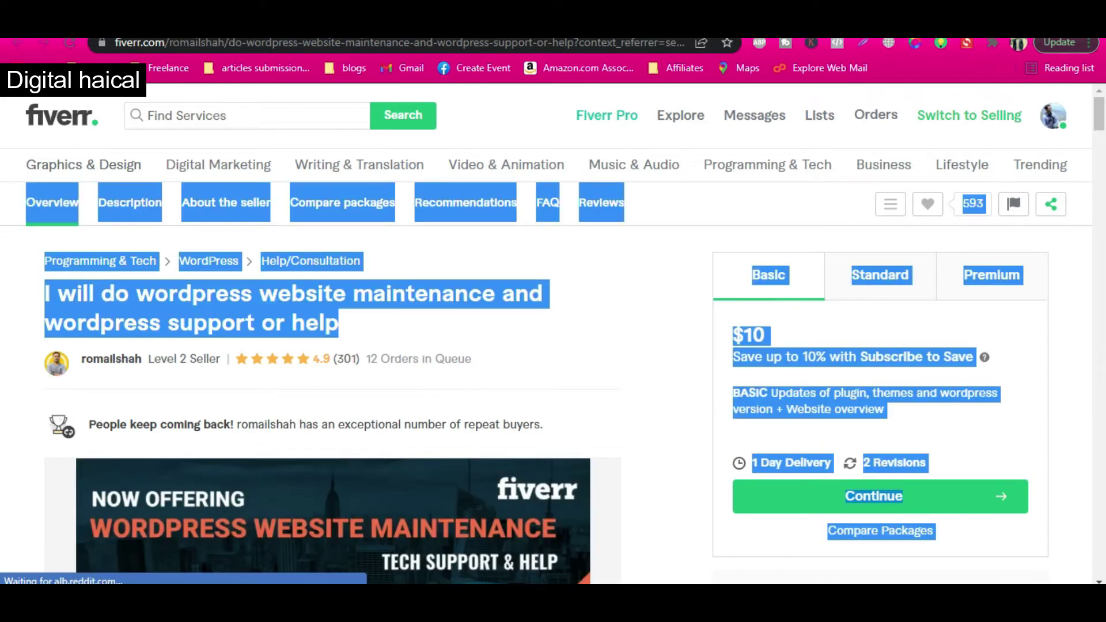
pyautogui.click(317, 29)
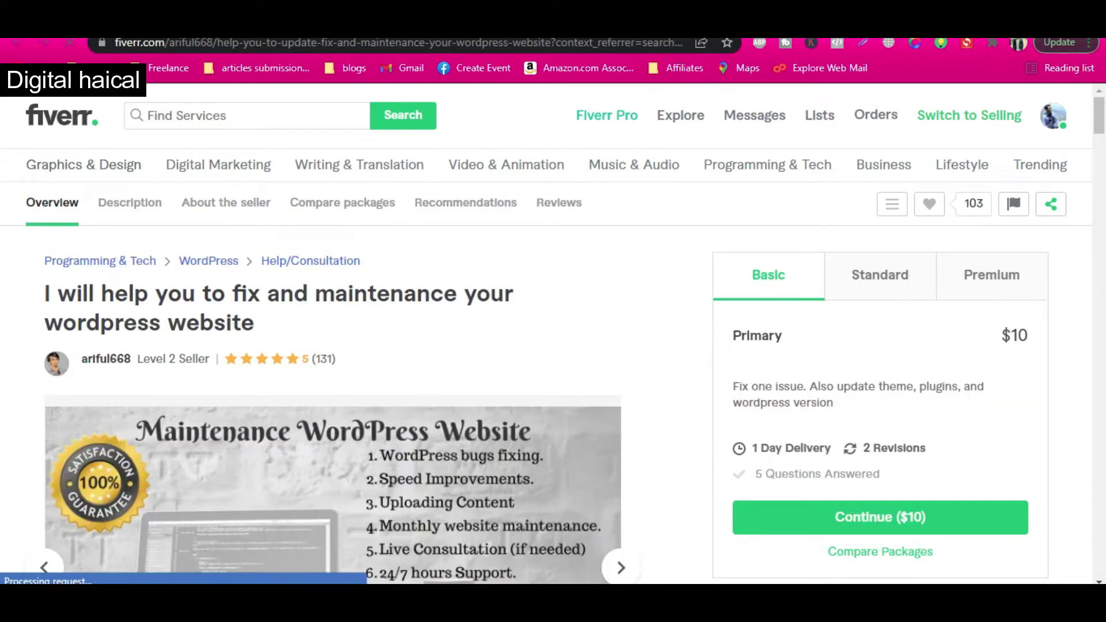
pyautogui.click(318, 29)
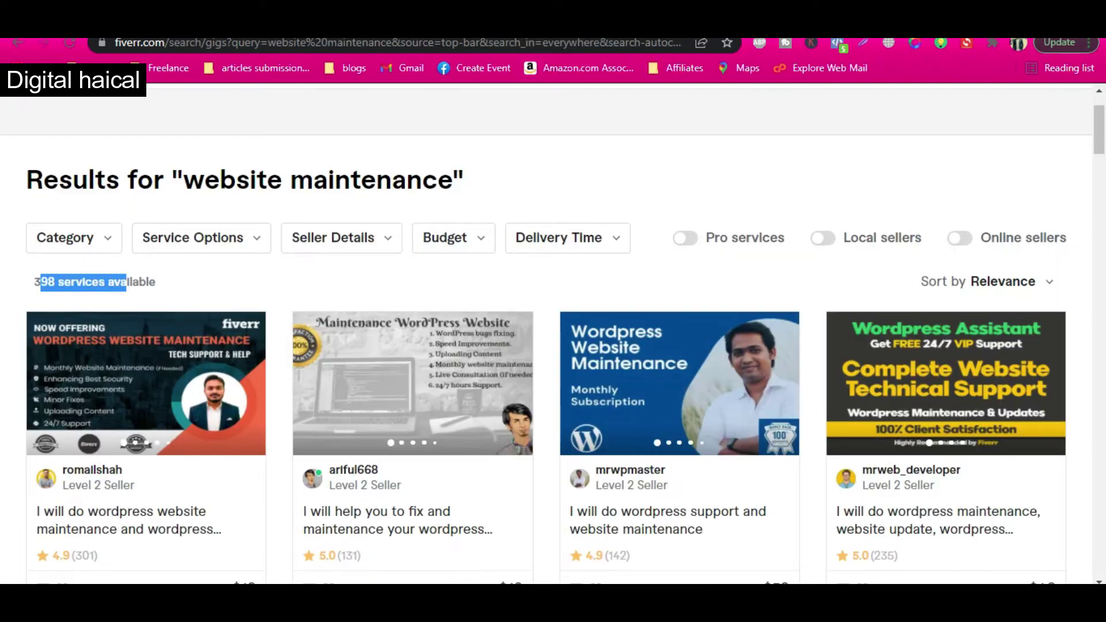
# Replace the search phrase with "wordpress support", run the search, and highlight the number of available services
pyautogui.scroll(2, 323, 153)
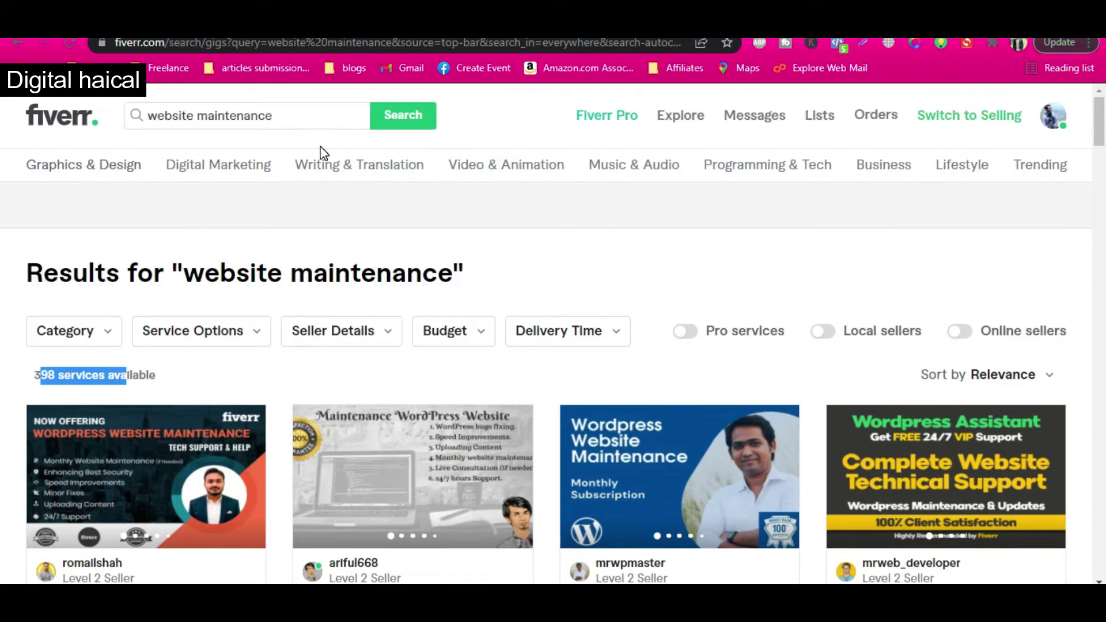
pyautogui.click(235, 113)
pyautogui.doubleClick(235, 113)
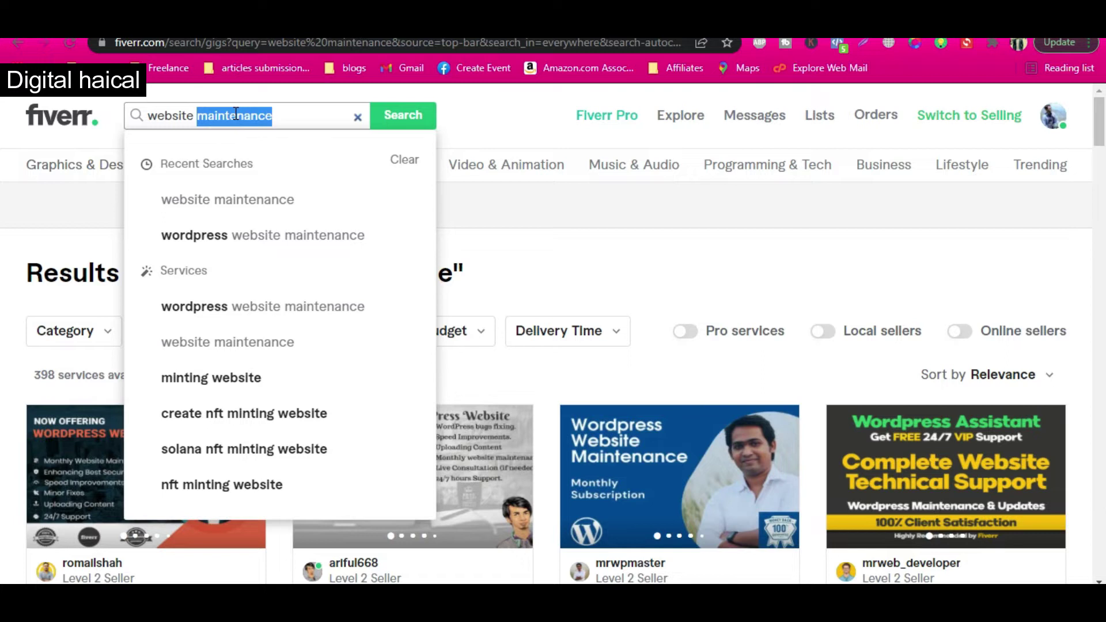
pyautogui.press('BackSpace')
pyautogui.press('BackSpace')
pyautogui.press('BackSpace')
pyautogui.press('BackSpace')
pyautogui.press('BackSpace')
pyautogui.press('BackSpace')
pyautogui.press('BackSpace')
pyautogui.press('BackSpace')
pyautogui.press('BackSpace')
pyautogui.write('wordpress supp')
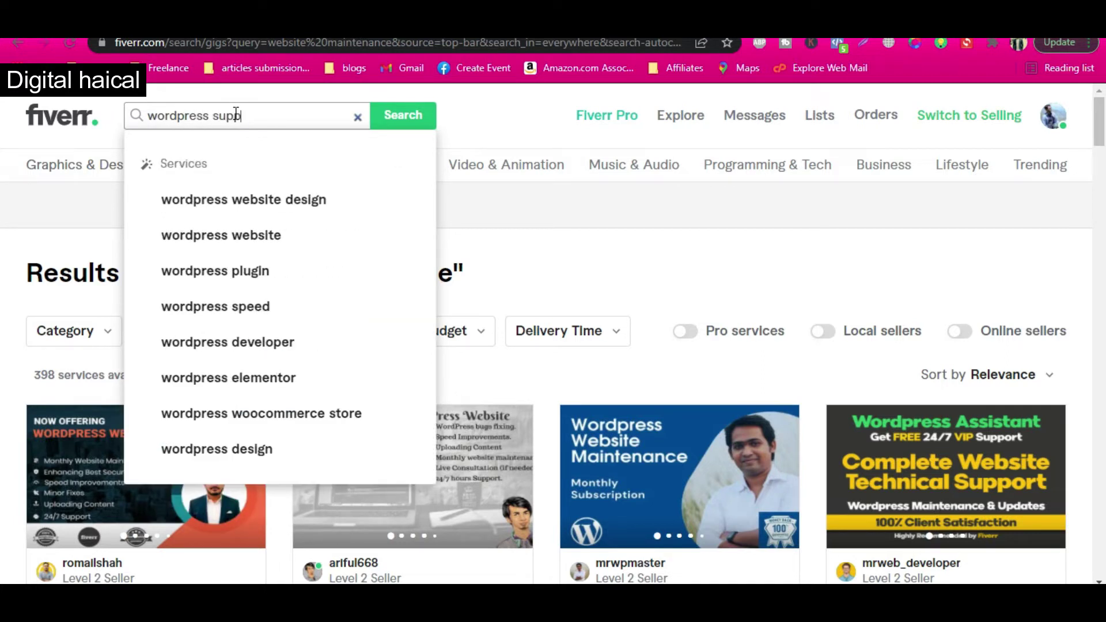
pyautogui.write('ort')
pyautogui.press('Return')
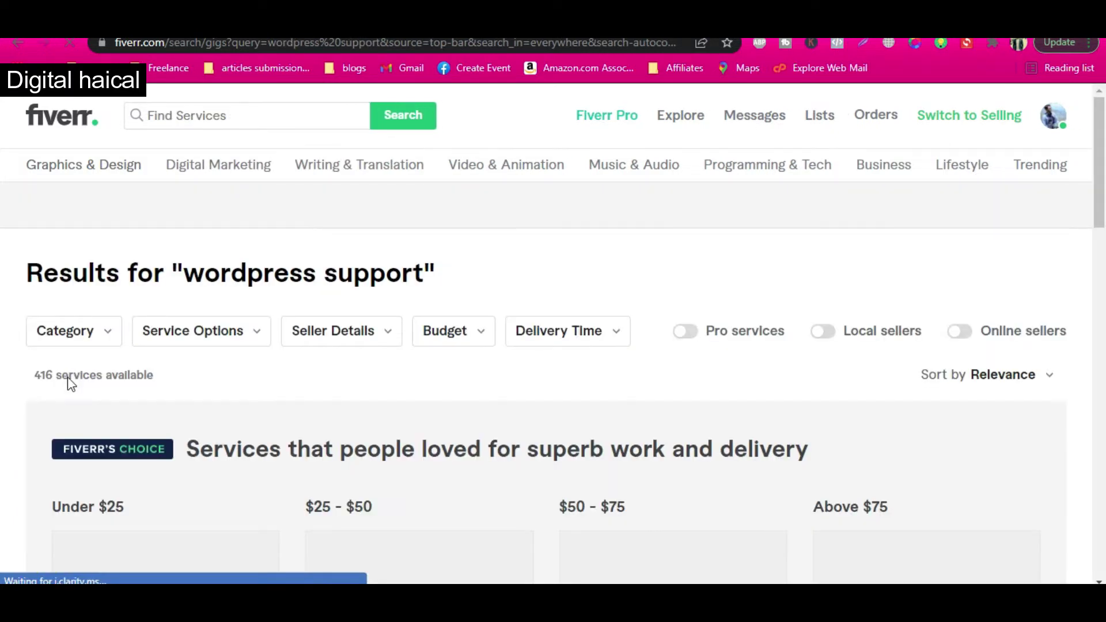
pyautogui.moveTo(68, 377); pyautogui.dragTo(167, 378)
# Open the Fiverr's Choice gig under $25 in a new tab, view its page, and return to the results
pyautogui.scroll(-4, 168, 378)
pyautogui.scroll(-2, 170, 372)
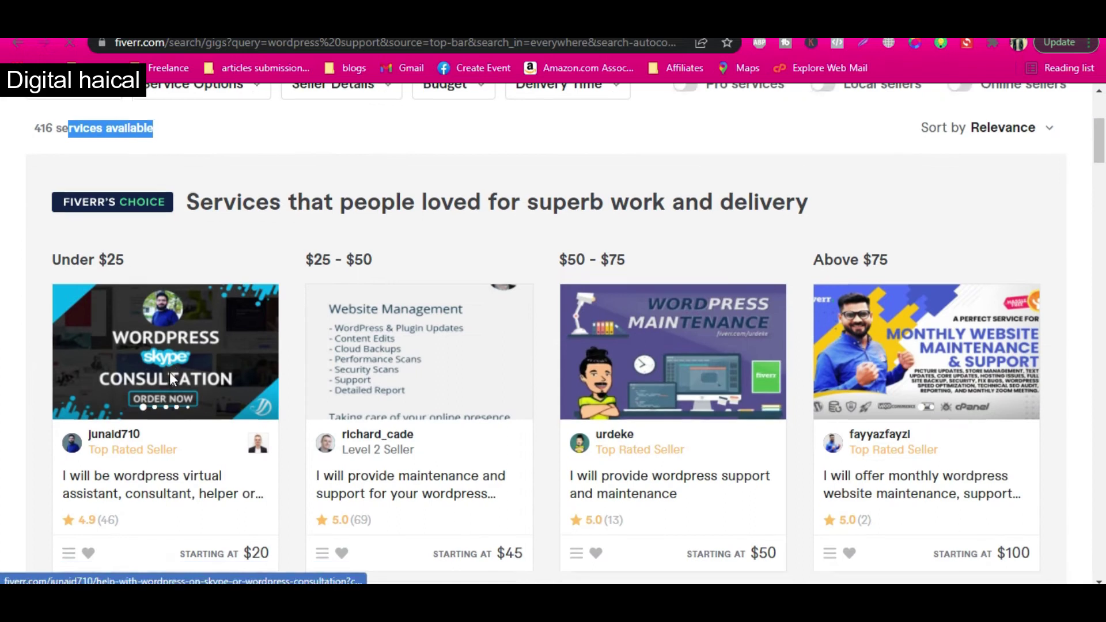
pyautogui.rightClick(98, 429)
pyautogui.click(136, 441)
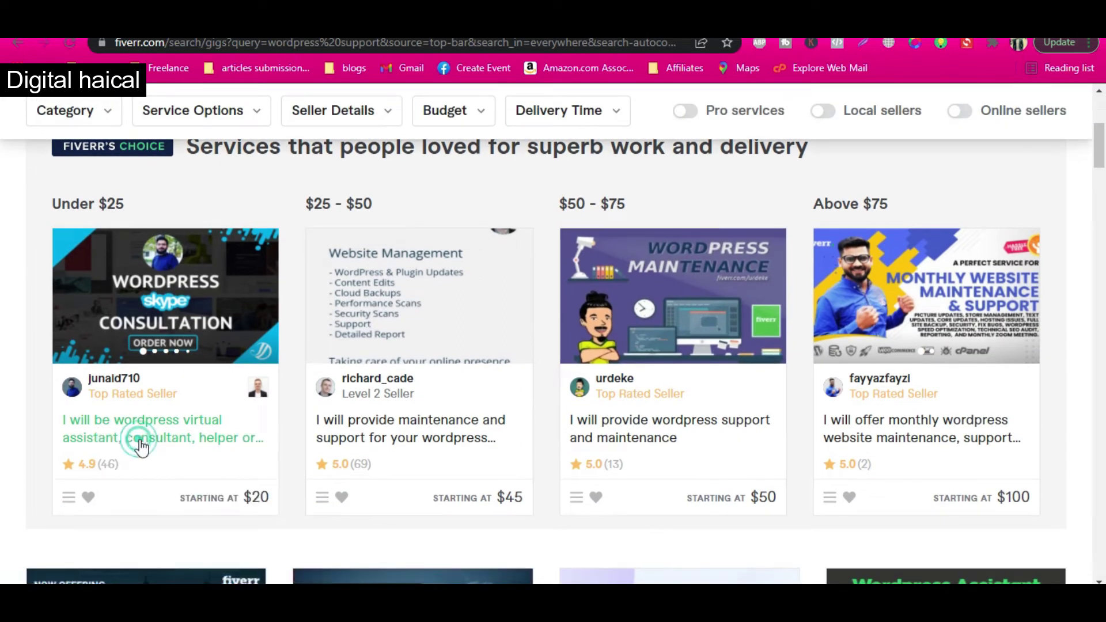
pyautogui.hotkey('ctrl', 'Tab')
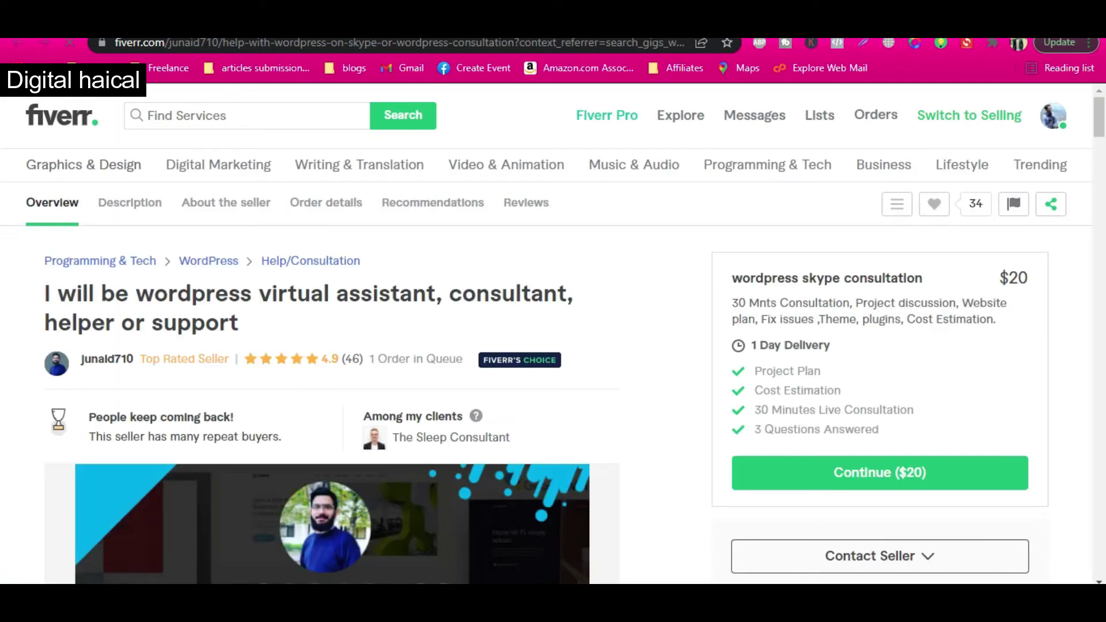
pyautogui.hotkey('ctrl', 'shift', 'Tab')
# Open the Fiverr's Choice gig in the $25 - $50 range in a new tab, check its order queue, and return to the results
pyautogui.rightClick(330, 428)
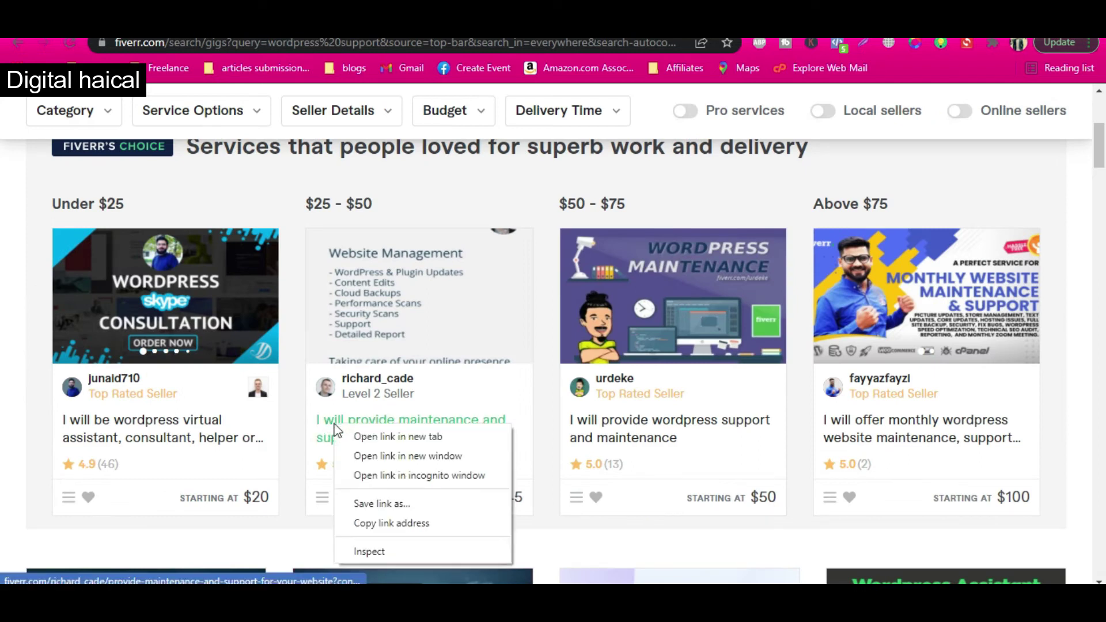
pyautogui.click(379, 438)
pyautogui.hotkey('ctrl', 'Tab')
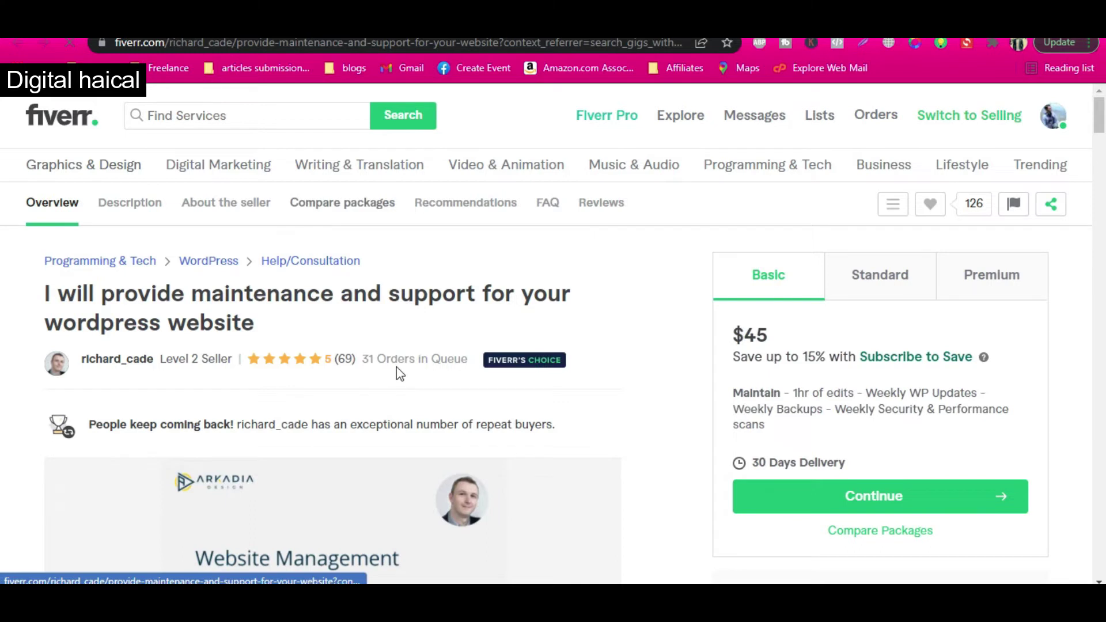
pyautogui.hotkey('ctrl', 'shift', 'Tab')
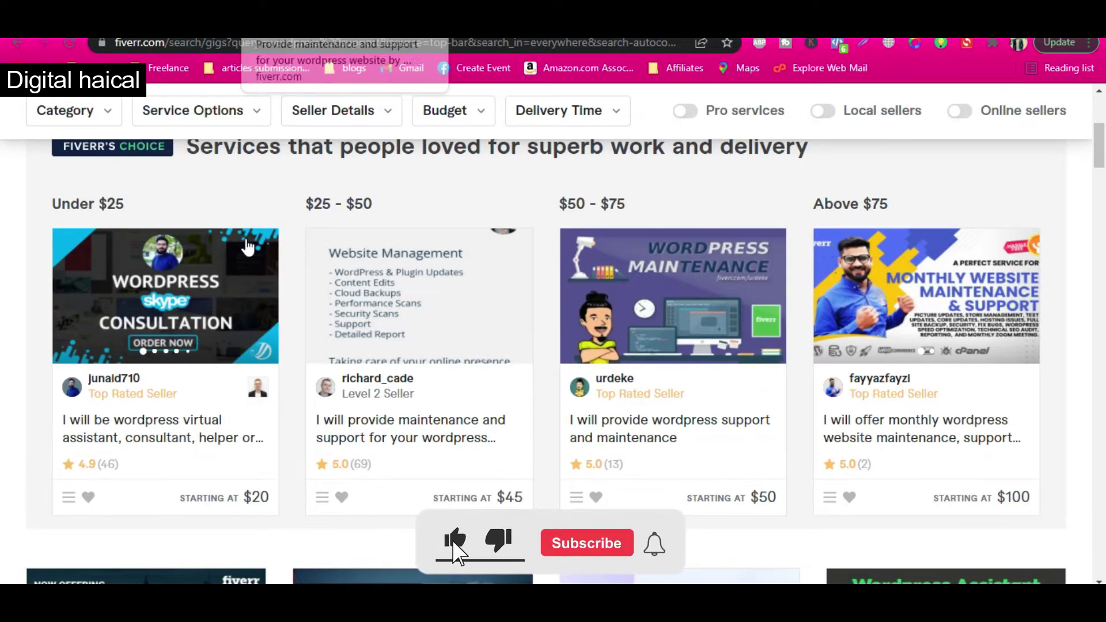
# Replace the search phrase with "wordpress help", run the search, and highlight the number of available services
pyautogui.scroll(5, 226, 154)
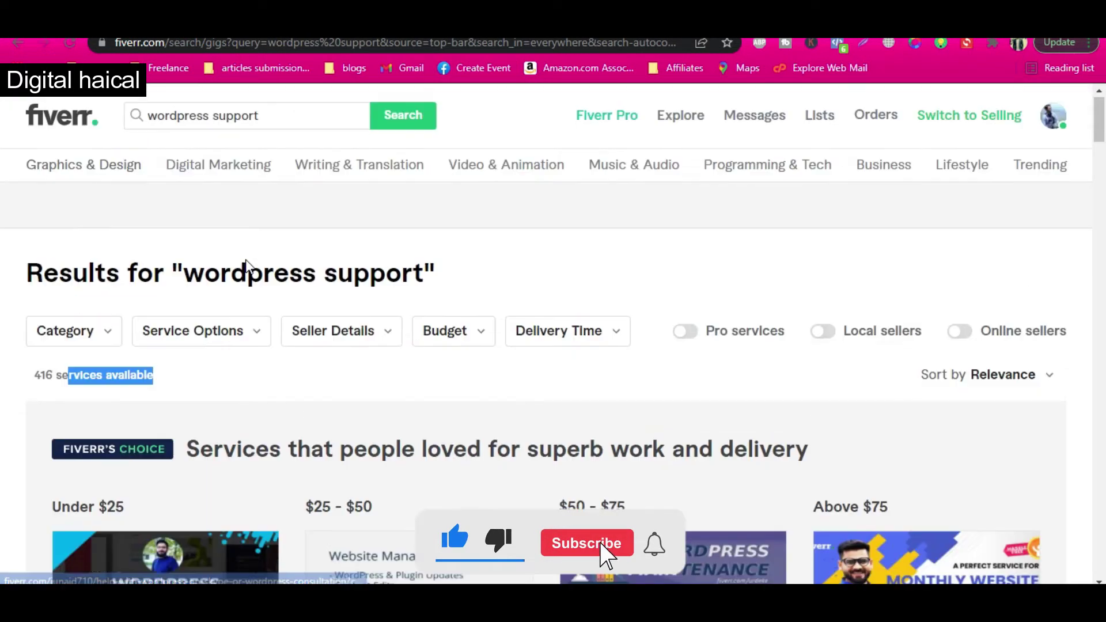
pyautogui.doubleClick(236, 117)
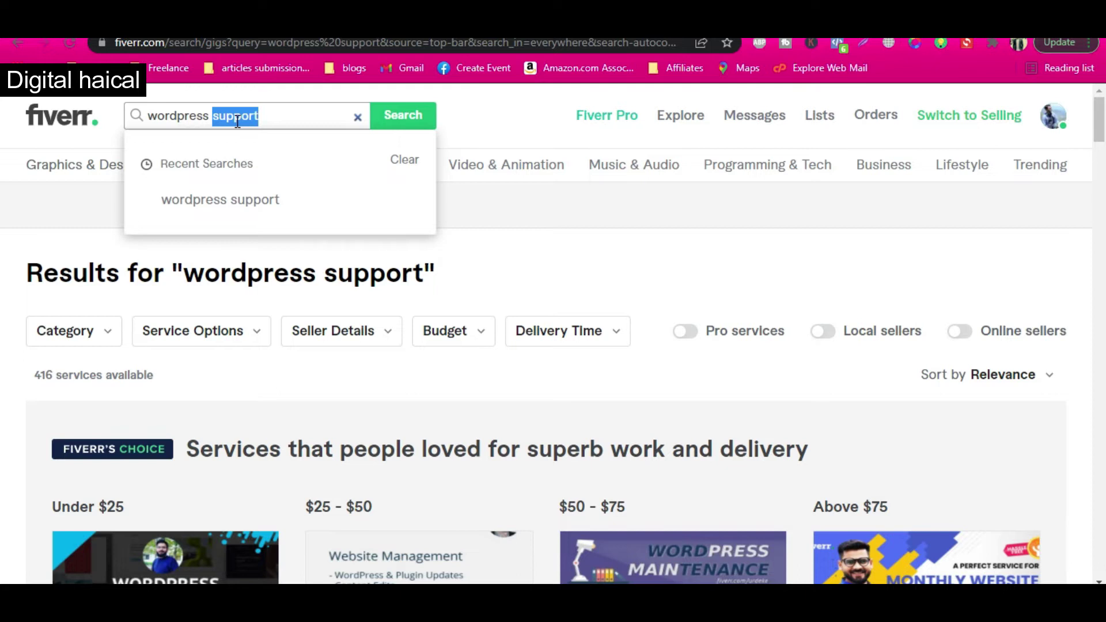
pyautogui.write('help')
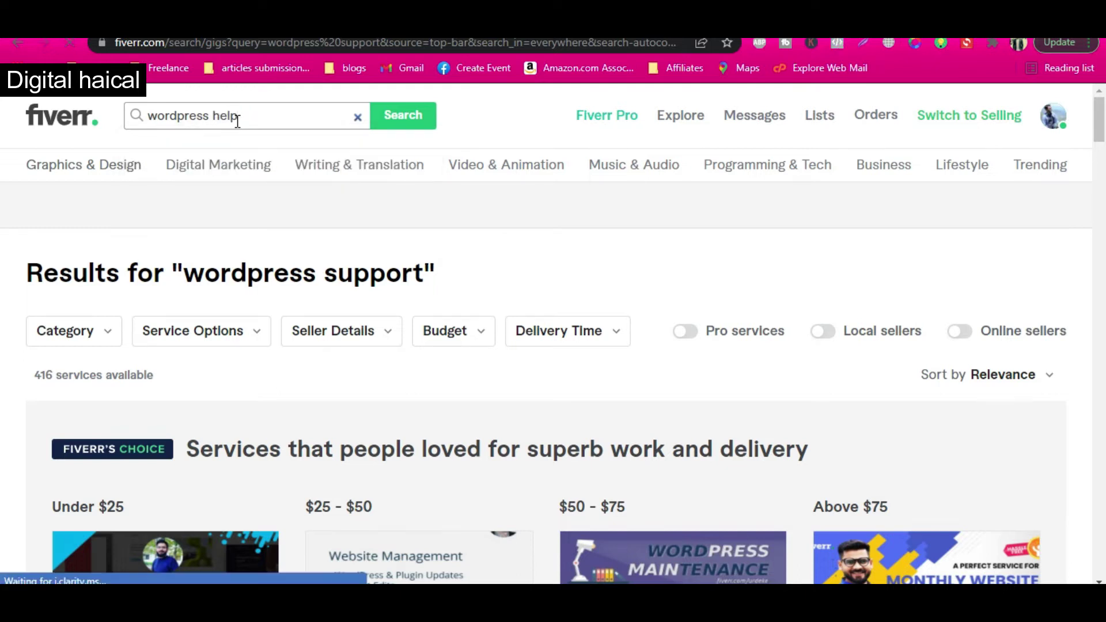
pyautogui.press('Return')
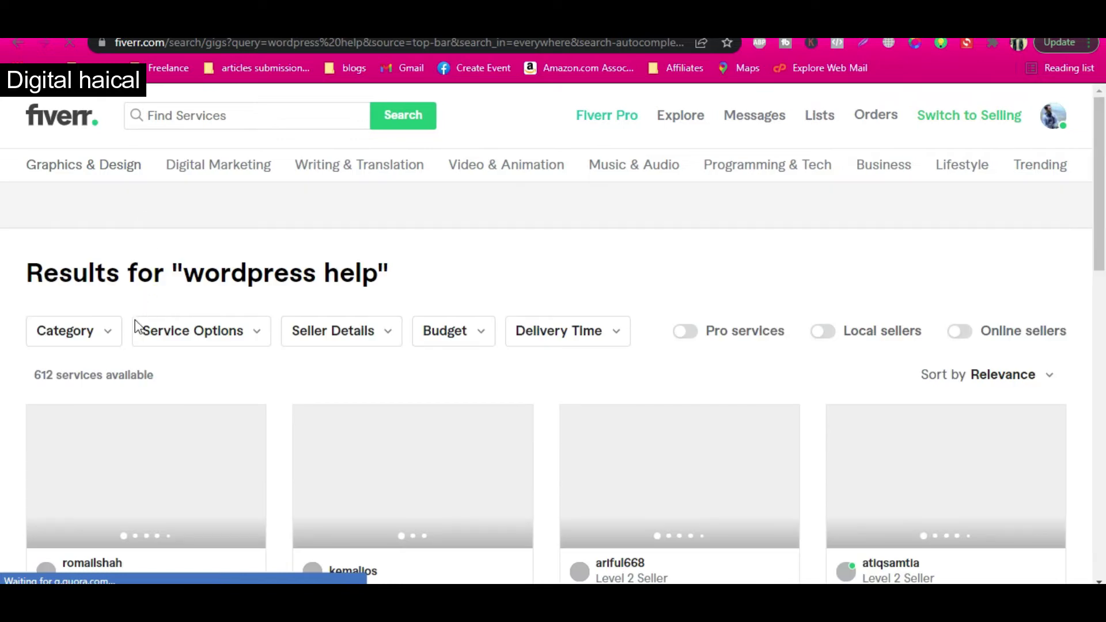
pyautogui.moveTo(107, 376); pyautogui.dragTo(34, 377)
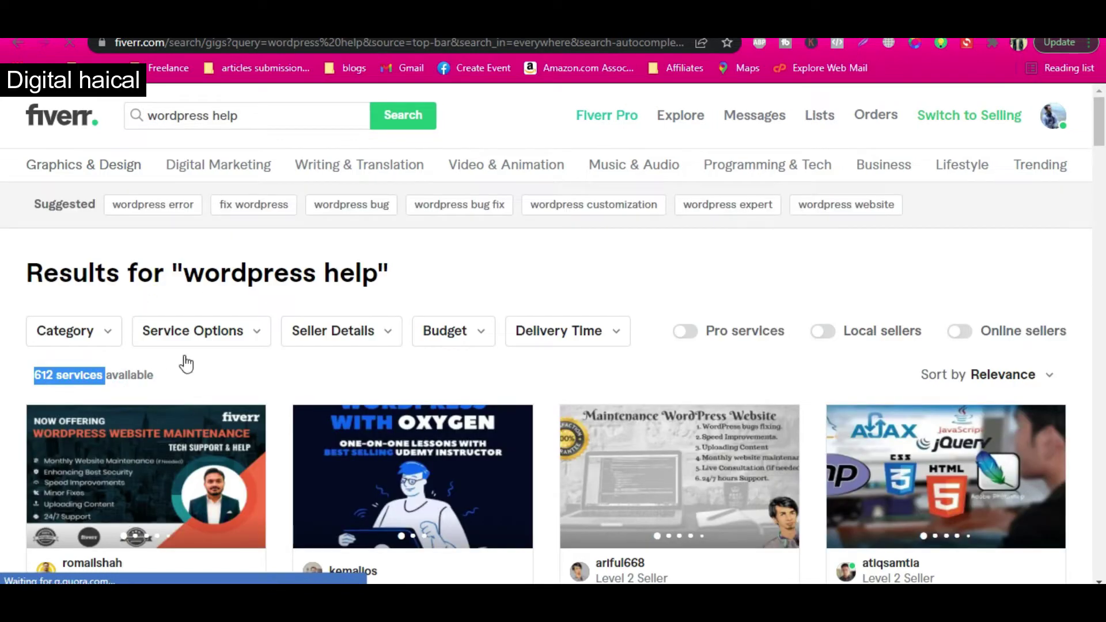
# Open the first "wordpress help" gig, about WordPress website maintenance, in a new tab and highlight its orders in queue
pyautogui.scroll(-2, 184, 392)
pyautogui.rightClick(91, 500)
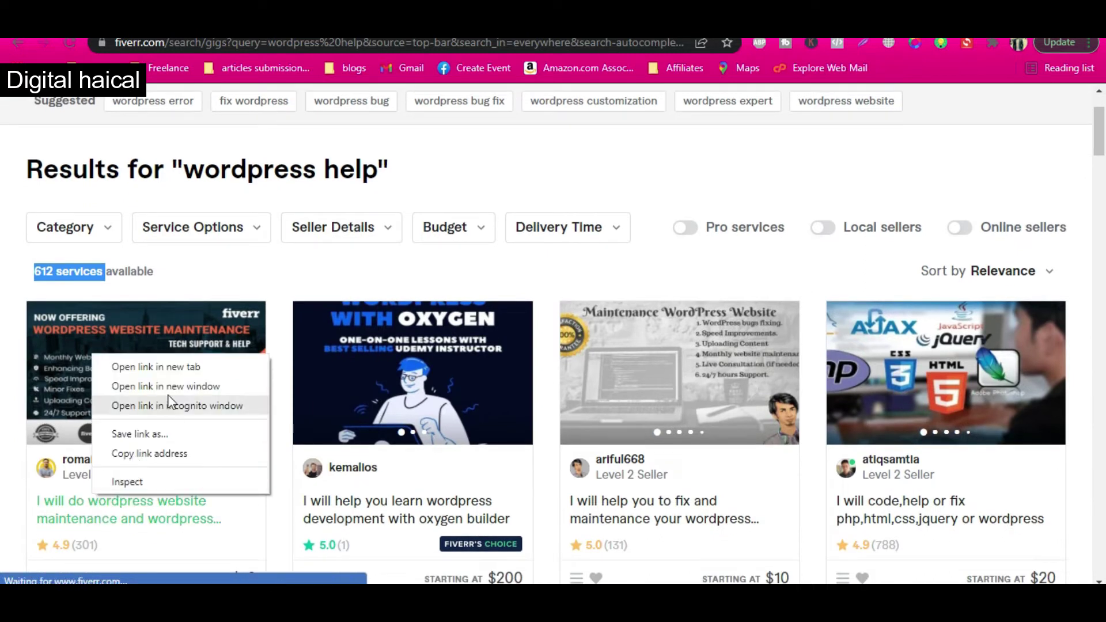
pyautogui.click(156, 367)
pyautogui.hotkey('ctrl', 'Tab')
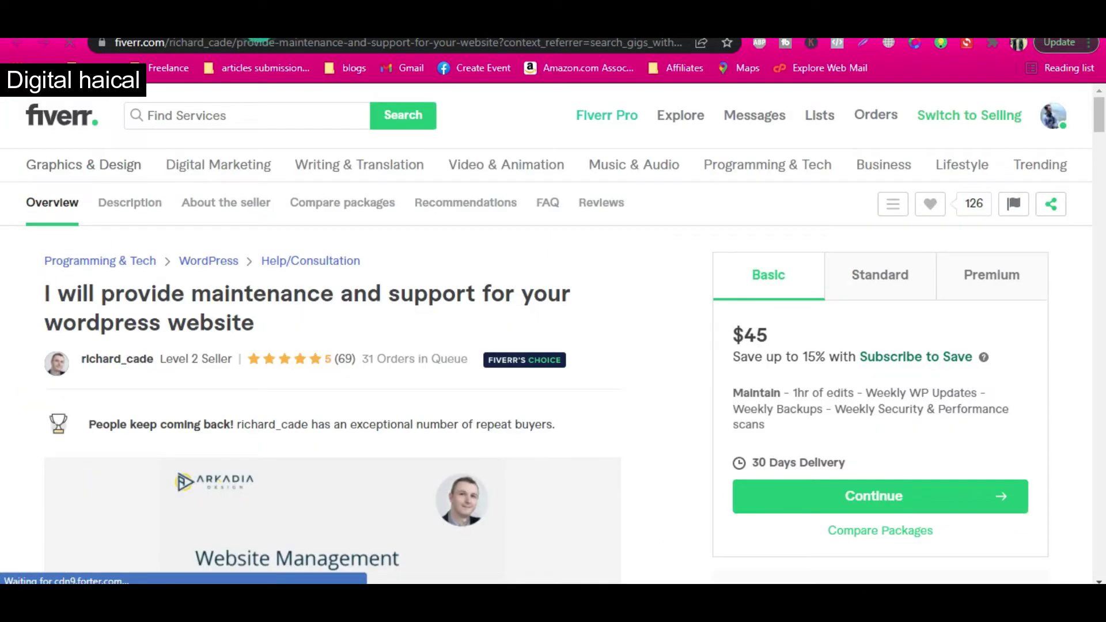
pyautogui.moveTo(426, 362); pyautogui.dragTo(381, 362)
pyautogui.click(309, 24)
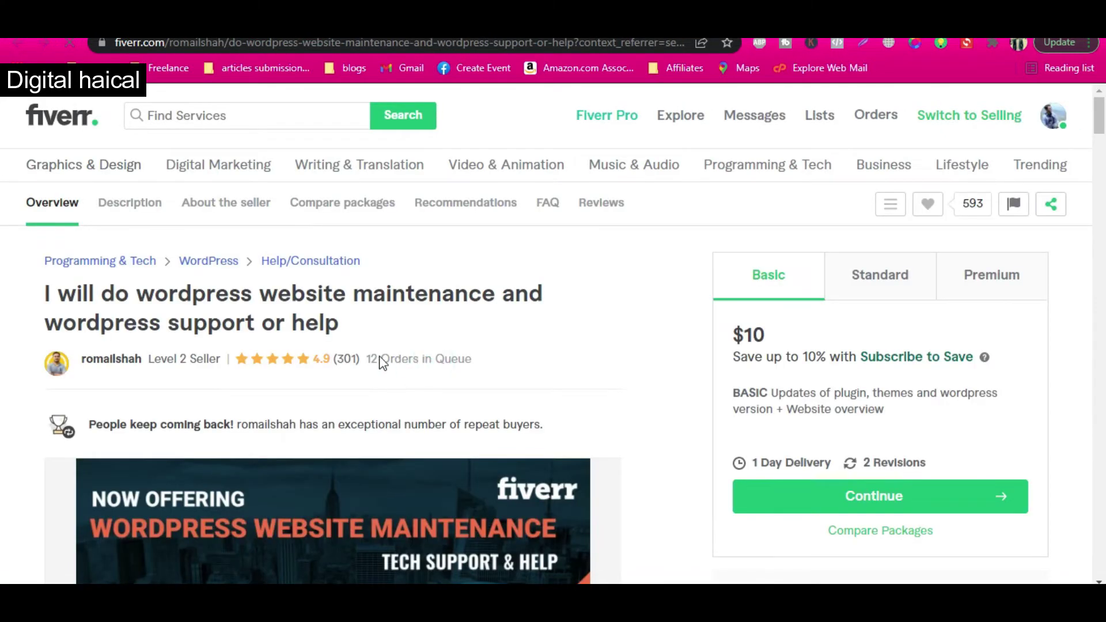
pyautogui.moveTo(379, 361); pyautogui.dragTo(432, 361)
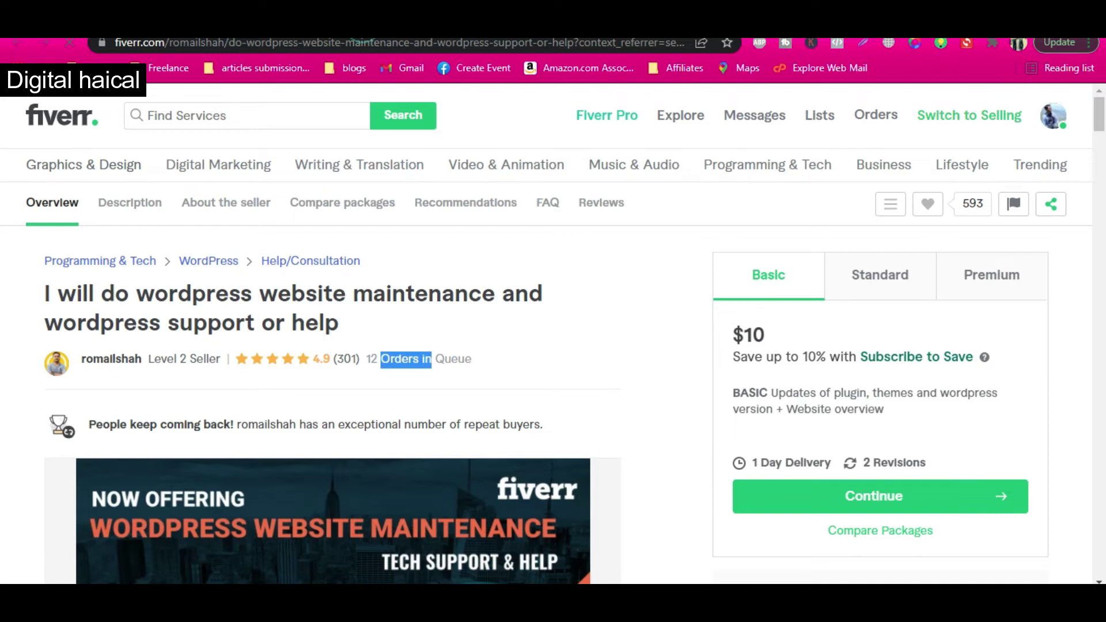
# Switch to the edit page of the seller's own WordPress gig and highlight the maintenance keyword while reading the gig title
pyautogui.hotkey('ctrl', 'Tab')
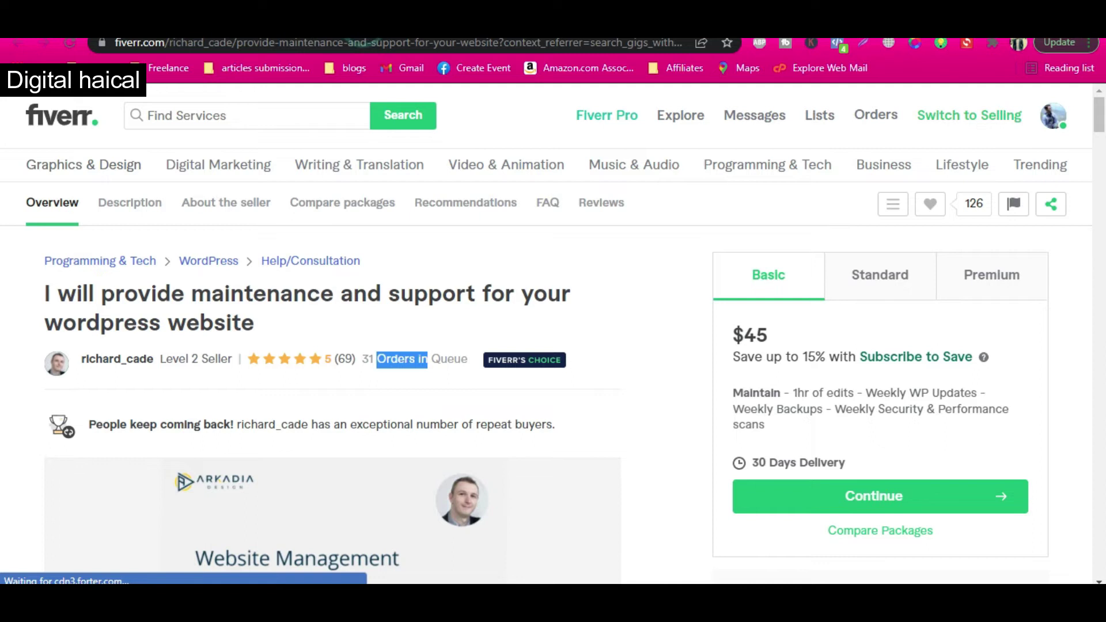
pyautogui.hotkey('ctrl', 'Tab')
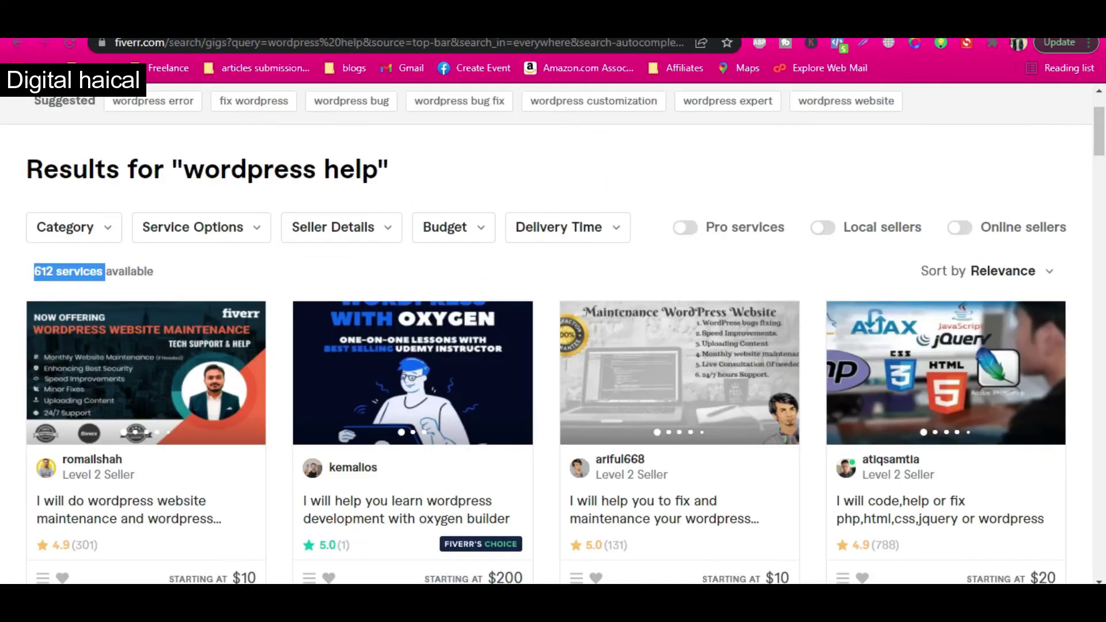
pyautogui.hotkey('ctrl', 'shift', 'Tab')
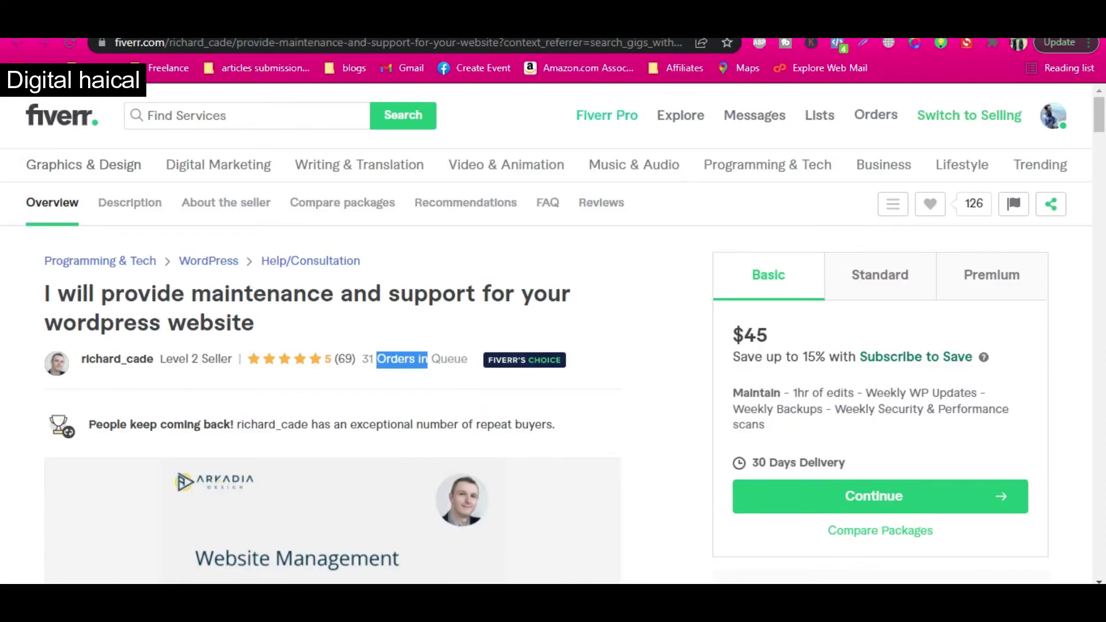
pyautogui.hotkey('ctrl', 'shift', 'Tab')
pyautogui.scroll(1, 475, 317)
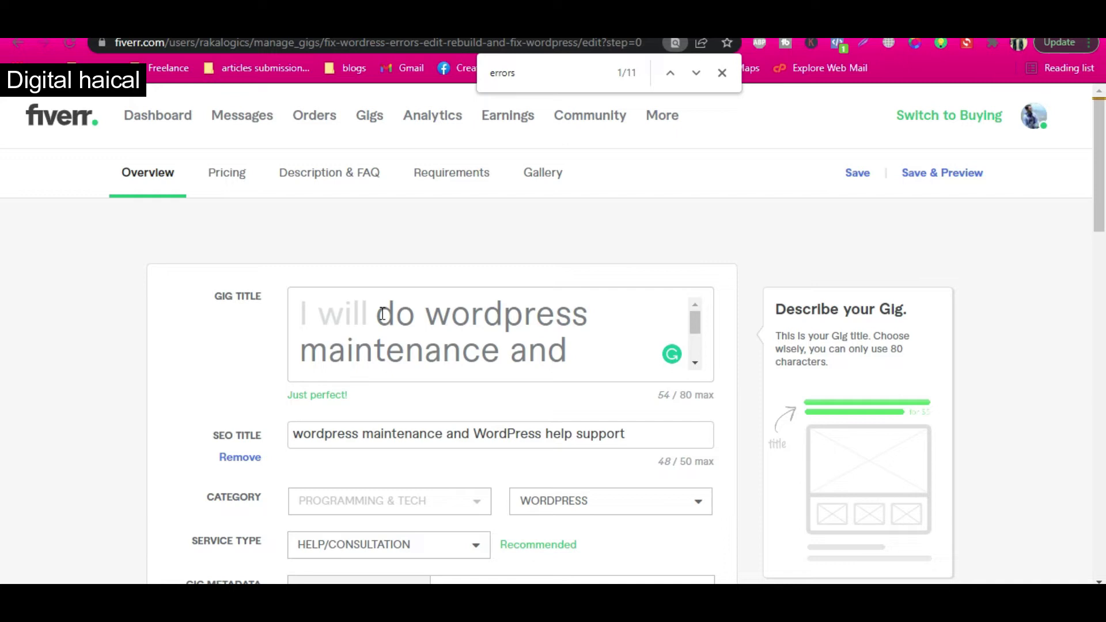
pyautogui.moveTo(376, 314); pyautogui.dragTo(469, 343)
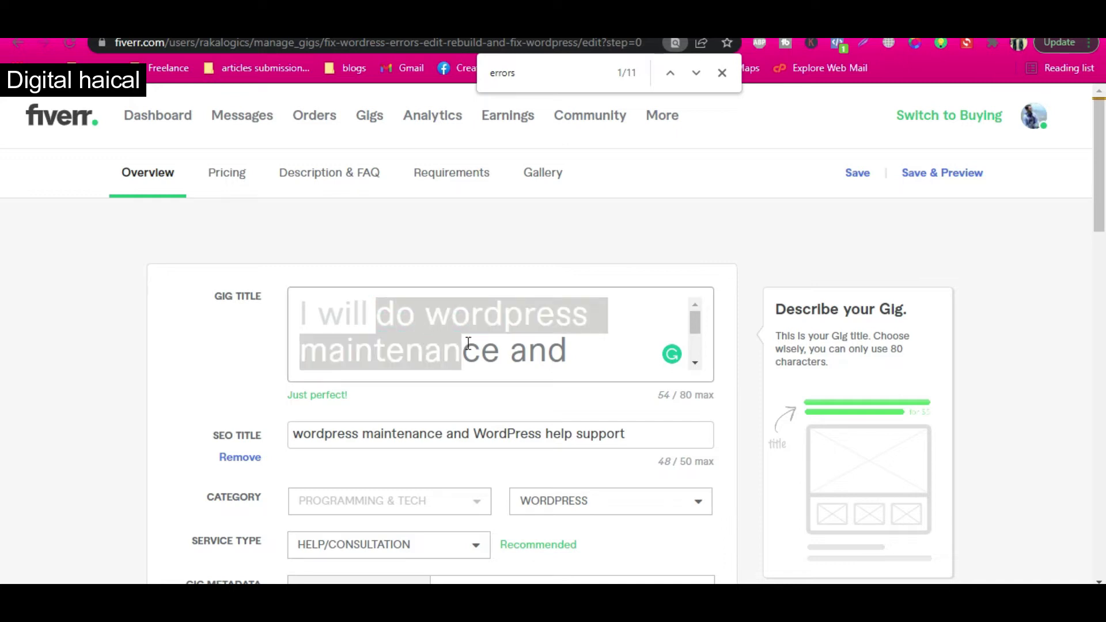
pyautogui.scroll(-2, 695, 322)
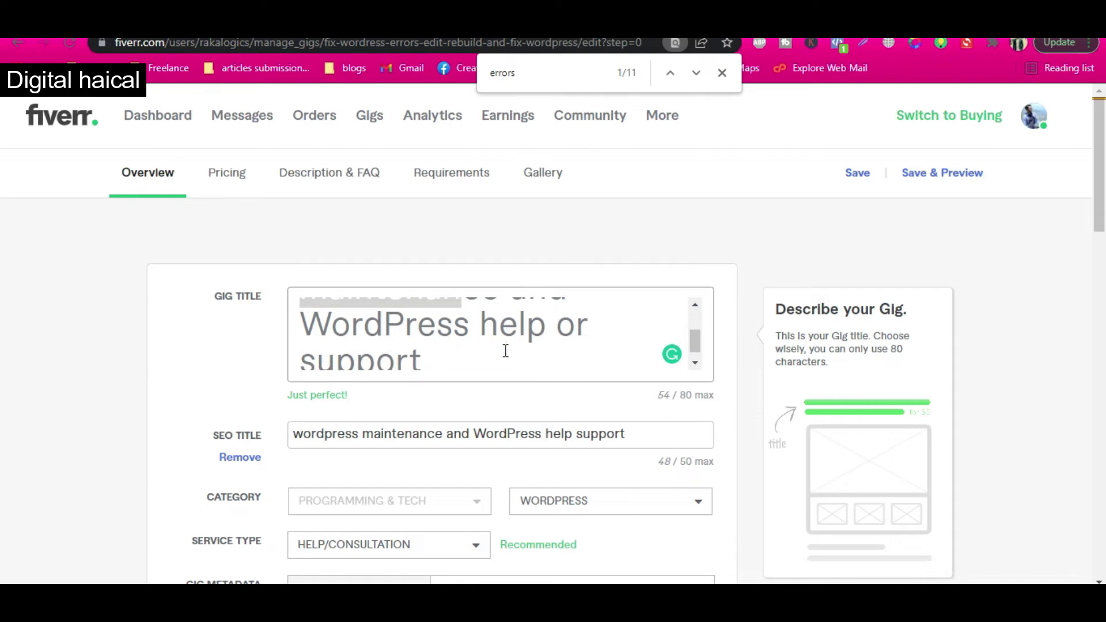
pyautogui.click(576, 350)
# Examine the keywords used in the gig's SEO title
pyautogui.click(578, 435)
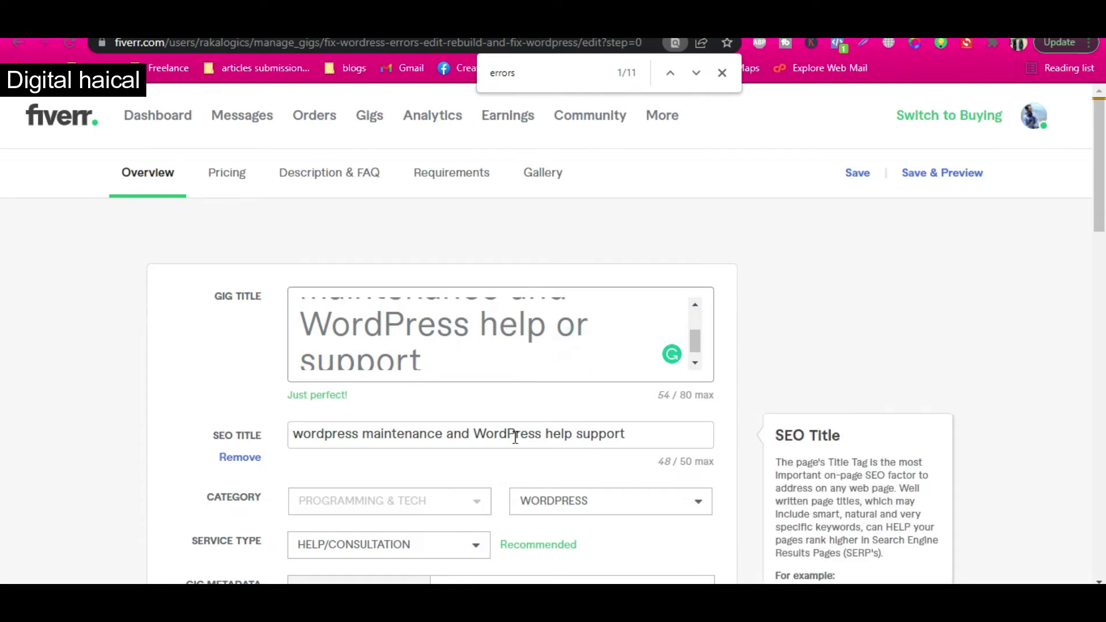
pyautogui.moveTo(492, 438); pyautogui.dragTo(368, 442)
pyautogui.click(357, 441)
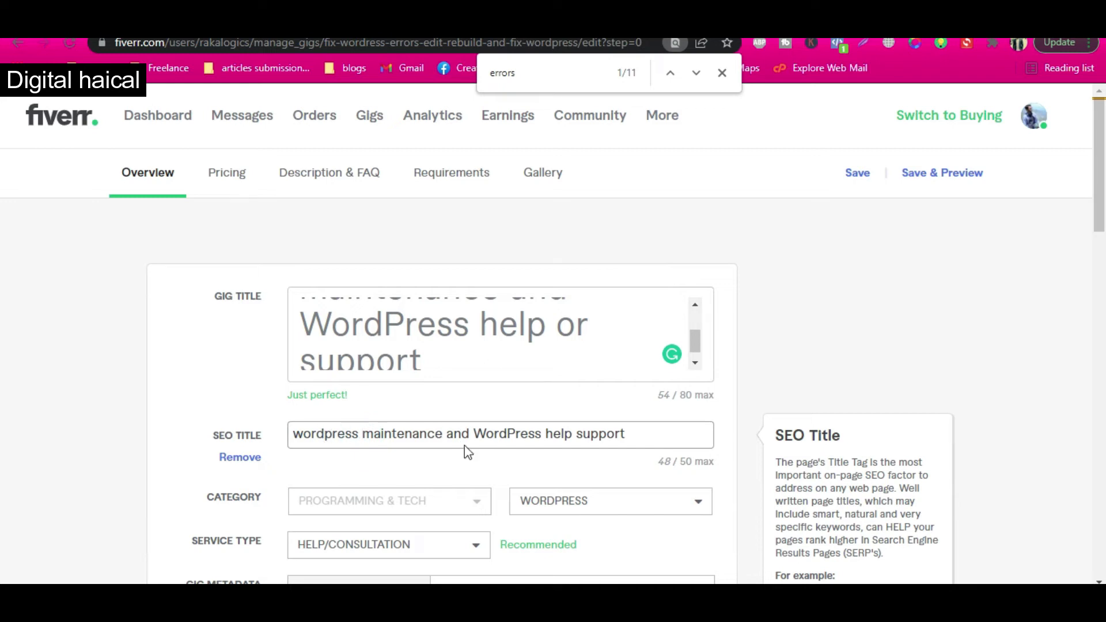
# Review the gig's category, service type, supported plugin metadata, and search tags
pyautogui.scroll(-2, 611, 481)
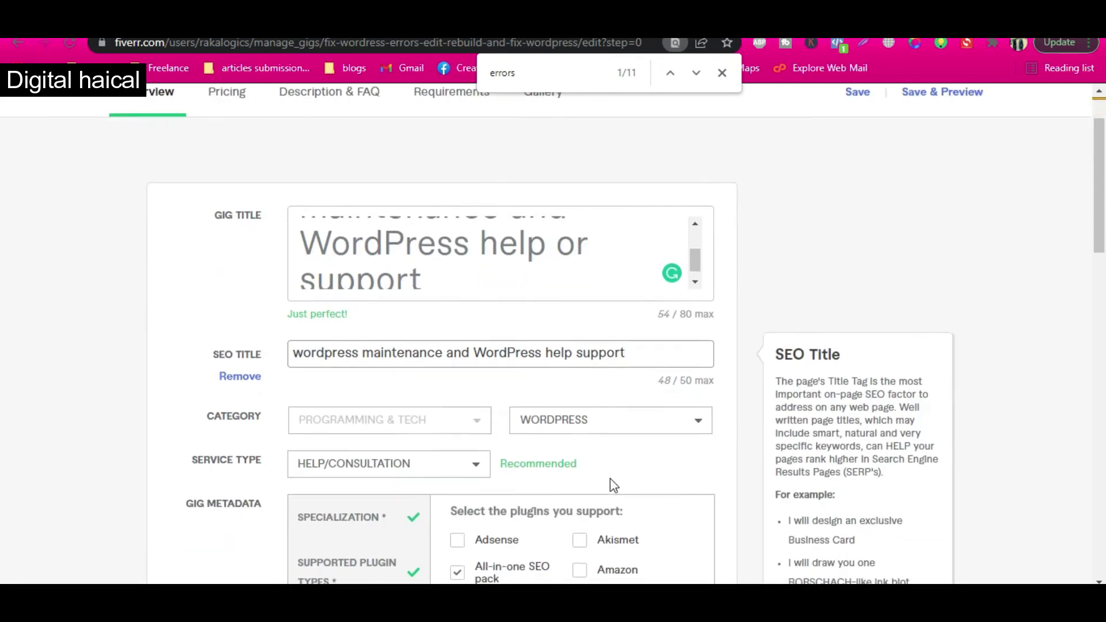
pyautogui.scroll(-2, 612, 484)
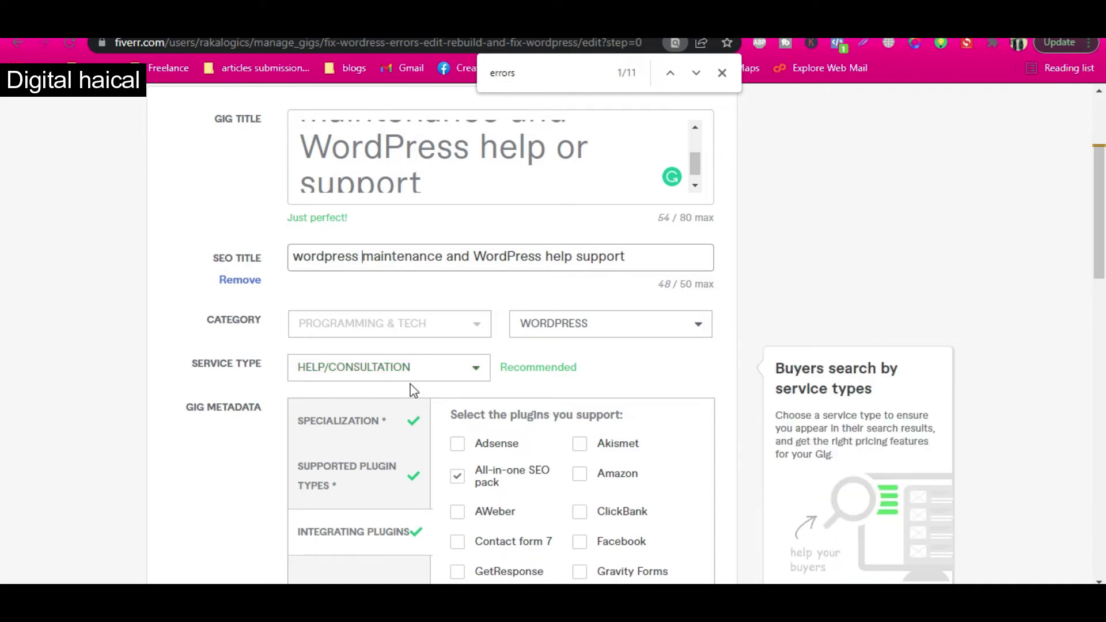
pyautogui.scroll(-3, 409, 383)
pyautogui.scroll(-4, 409, 385)
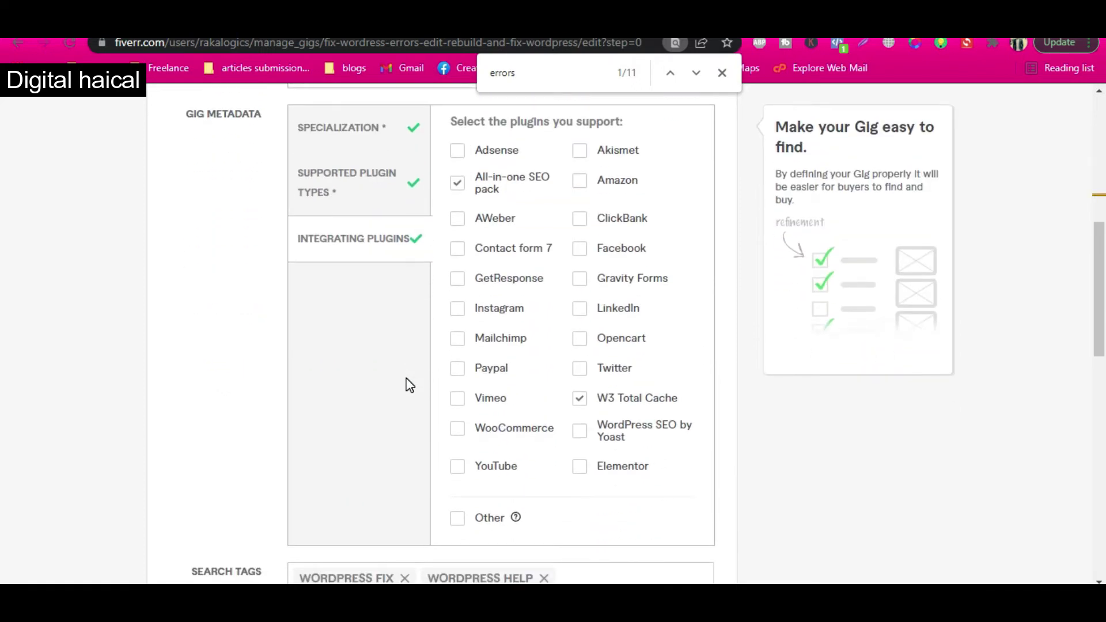
pyautogui.scroll(-1, 292, 524)
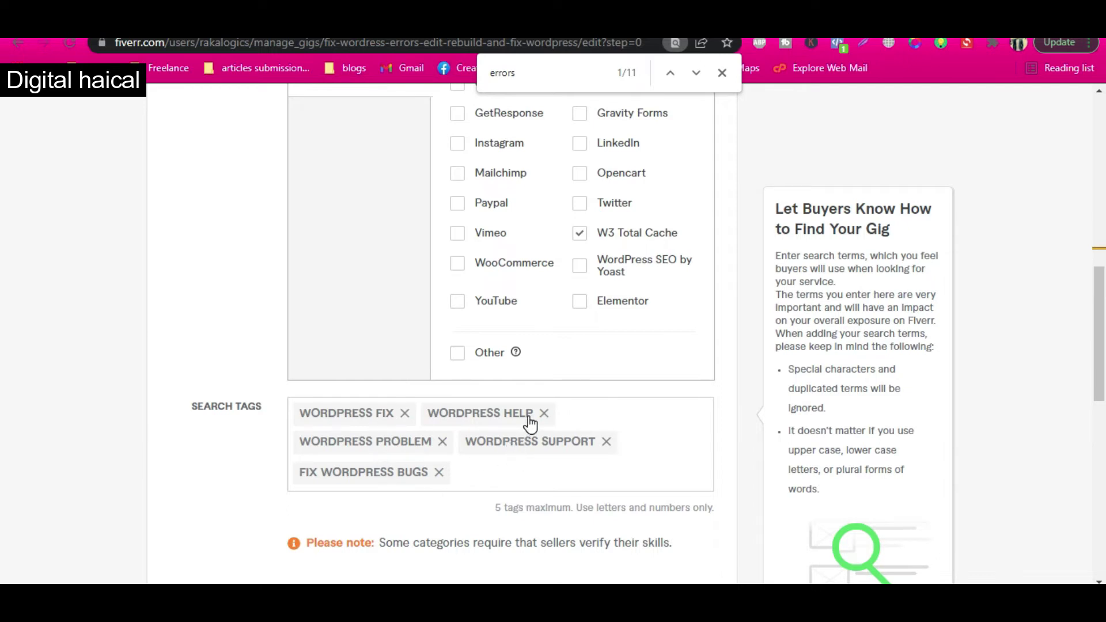
pyautogui.scroll(10, 526, 489)
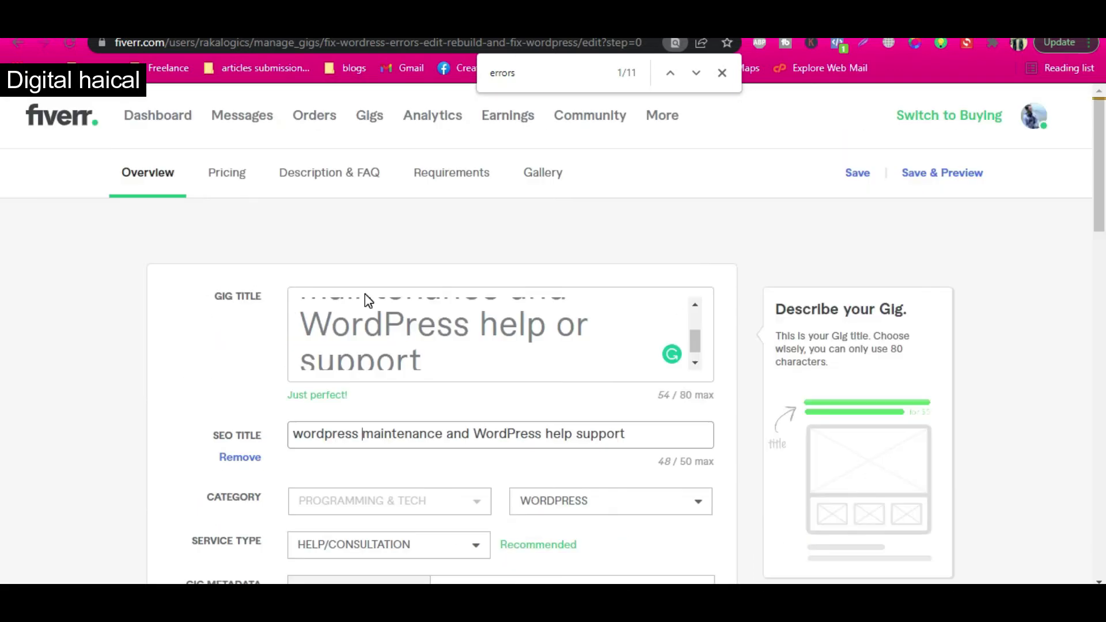
# Open the gig's pricing section and highlight the keywords in the Basic, Standard, and Premium package descriptions
pyautogui.click(227, 173)
pyautogui.scroll(-2, 465, 373)
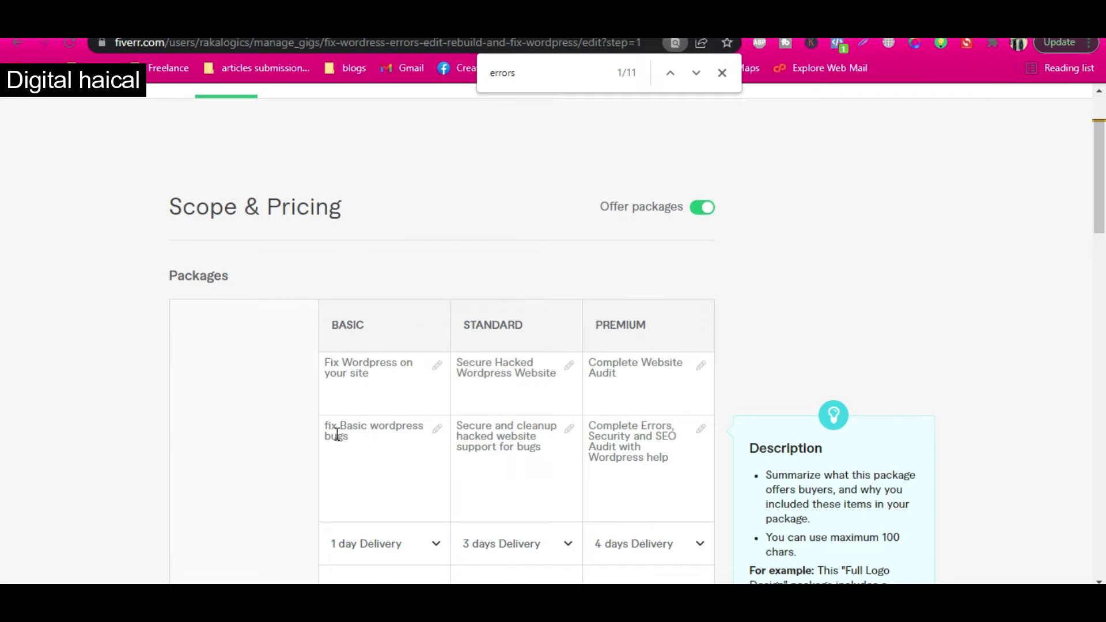
pyautogui.moveTo(388, 429); pyautogui.dragTo(433, 437)
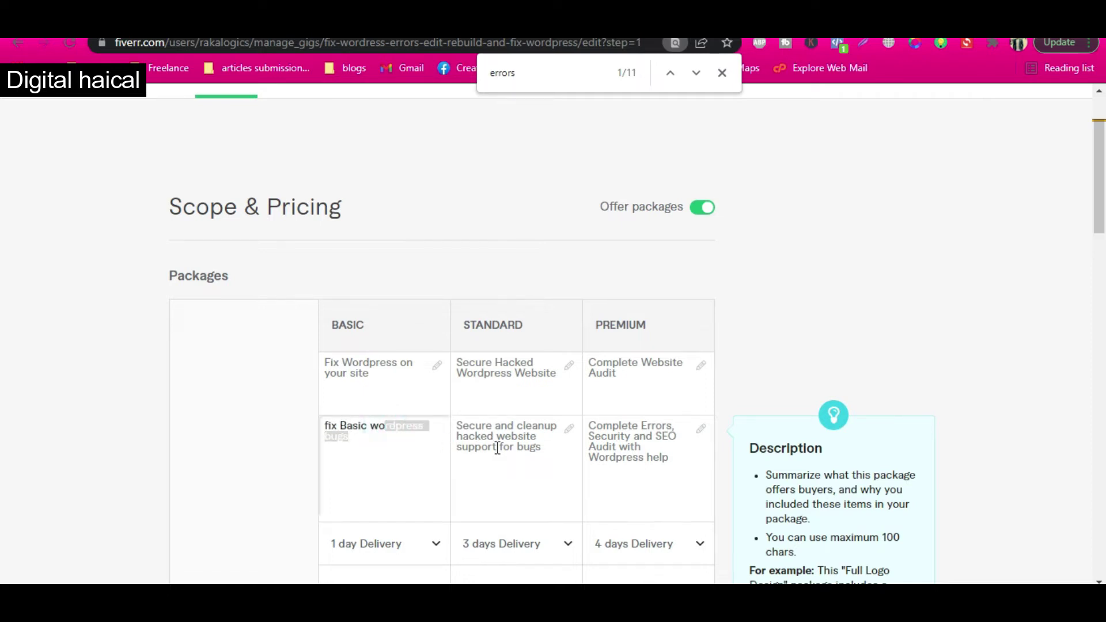
pyautogui.moveTo(503, 434); pyautogui.dragTo(499, 457)
pyautogui.moveTo(616, 456); pyautogui.dragTo(665, 459)
pyautogui.click(599, 441)
# Look through the packages' delivery times and remaining service options
pyautogui.scroll(-2, 598, 440)
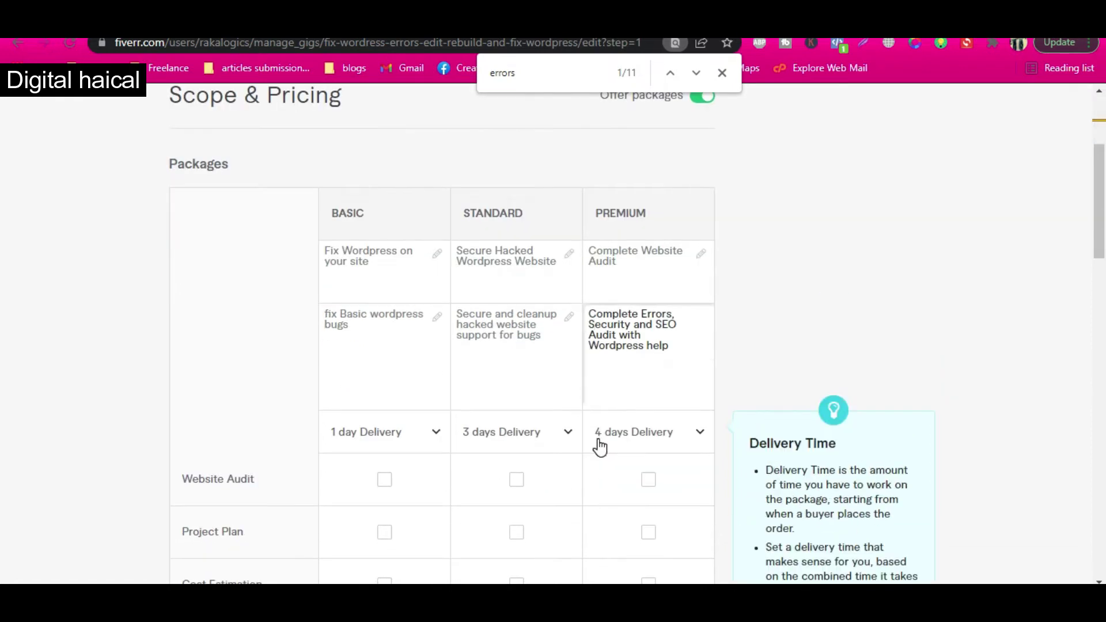
pyautogui.scroll(-8, 600, 443)
pyautogui.scroll(-4, 599, 439)
pyautogui.scroll(-2, 627, 361)
pyautogui.scroll(12, 627, 361)
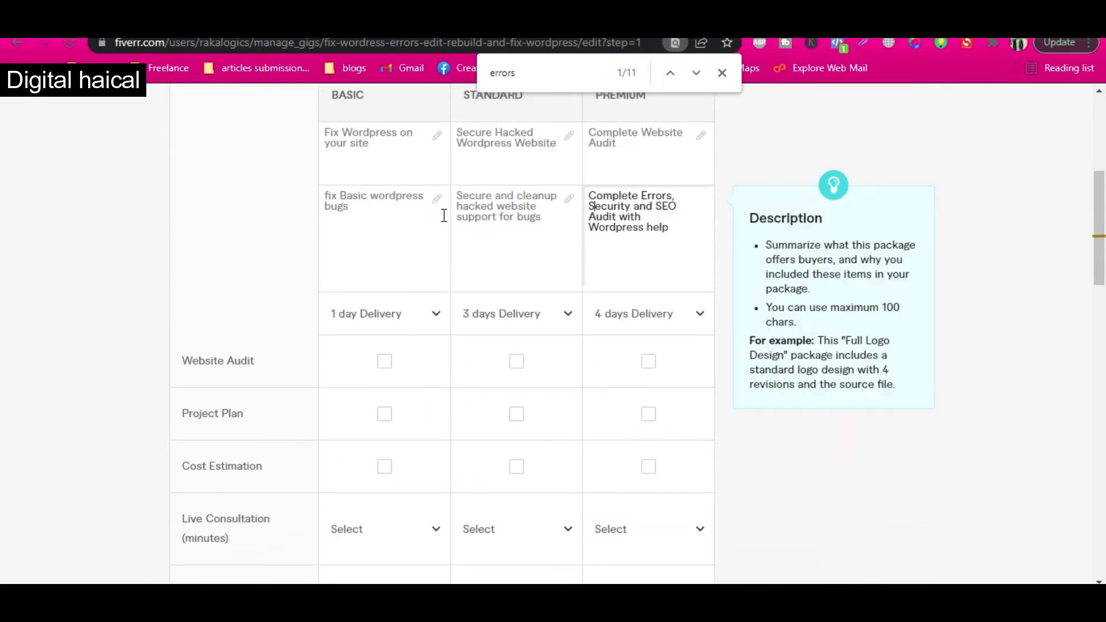
pyautogui.scroll(6, 443, 215)
# Open the gig's description from its beginning and highlight the phrases "WordPress help or support" and "fix WordPress bugs"
pyautogui.click(347, 171)
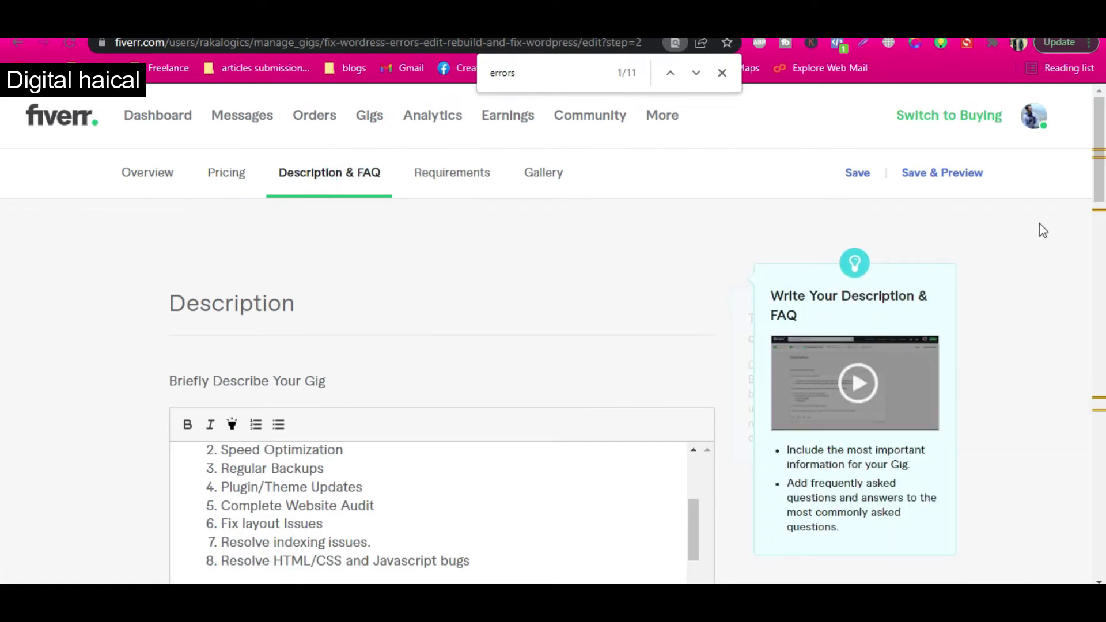
pyautogui.moveTo(1101, 172); pyautogui.dragTo(1102, 215)
pyautogui.moveTo(695, 333); pyautogui.dragTo(698, 288)
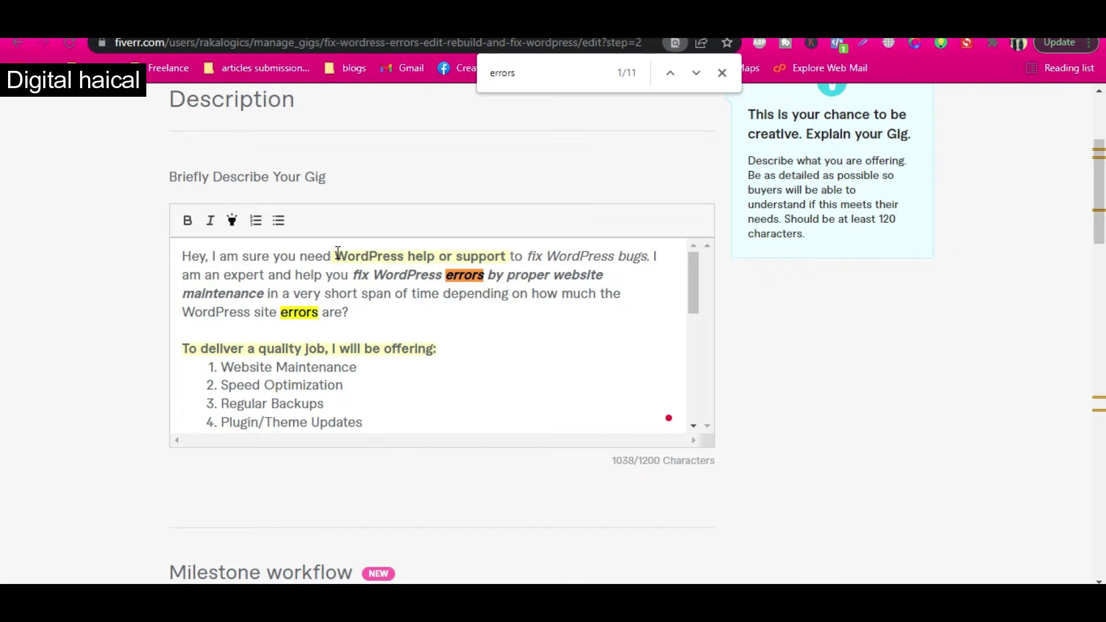
pyautogui.moveTo(337, 255); pyautogui.dragTo(509, 256)
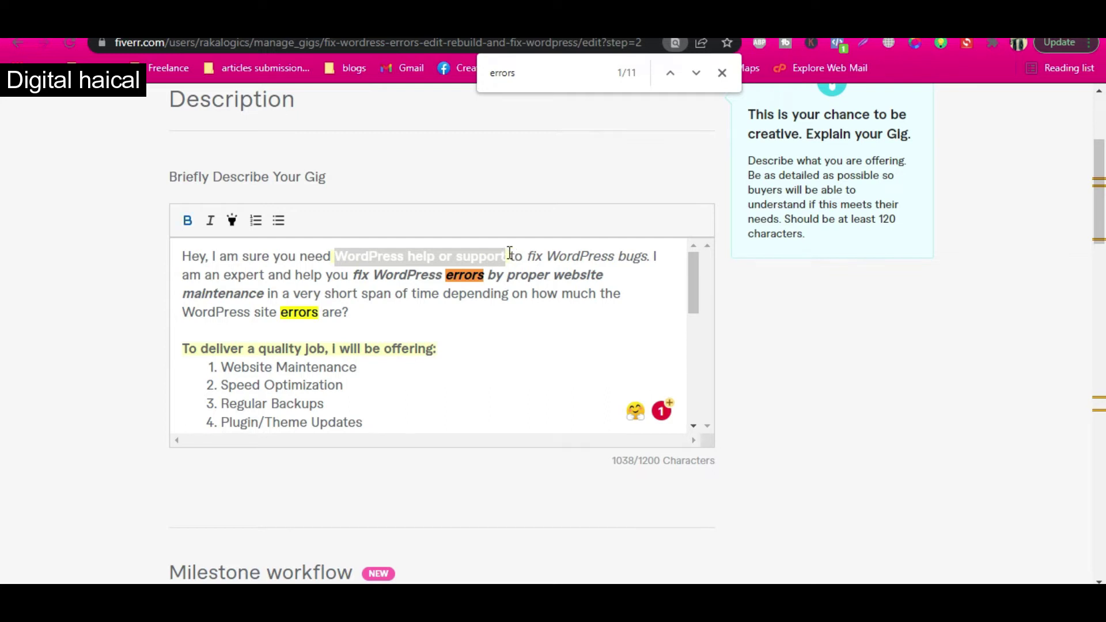
pyautogui.moveTo(530, 256); pyautogui.dragTo(648, 259)
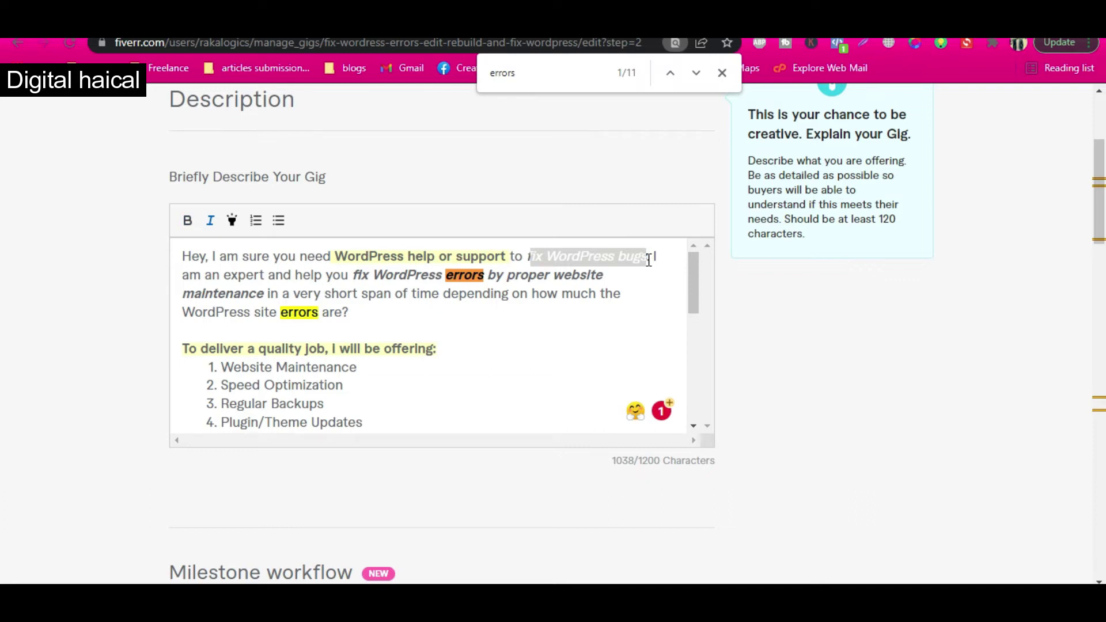
pyautogui.click(215, 256)
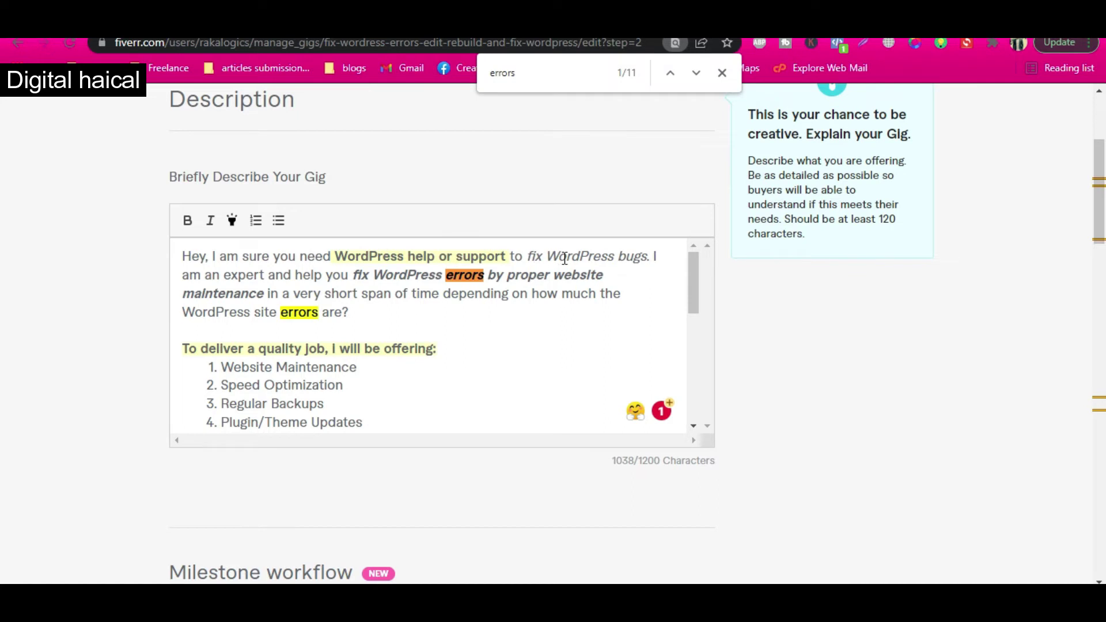
pyautogui.moveTo(644, 255); pyautogui.dragTo(342, 252)
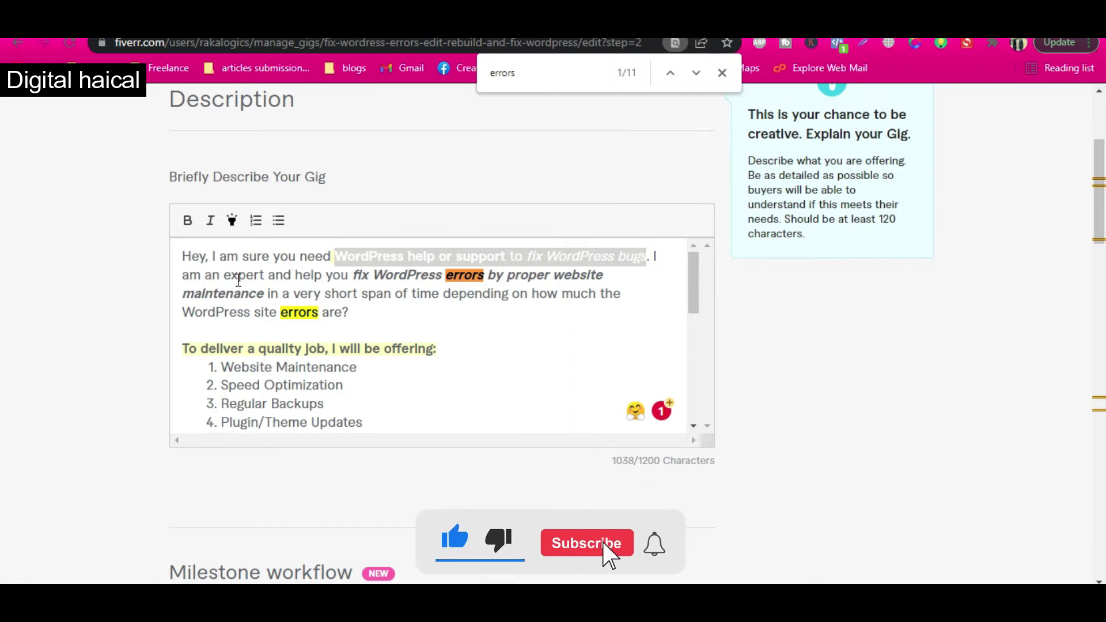
# Highlight "fix WordPress errors" and "website maintenance" in the description's opening paragraph, and continue to the list of offered services
pyautogui.click(395, 279)
pyautogui.moveTo(491, 275); pyautogui.dragTo(352, 275)
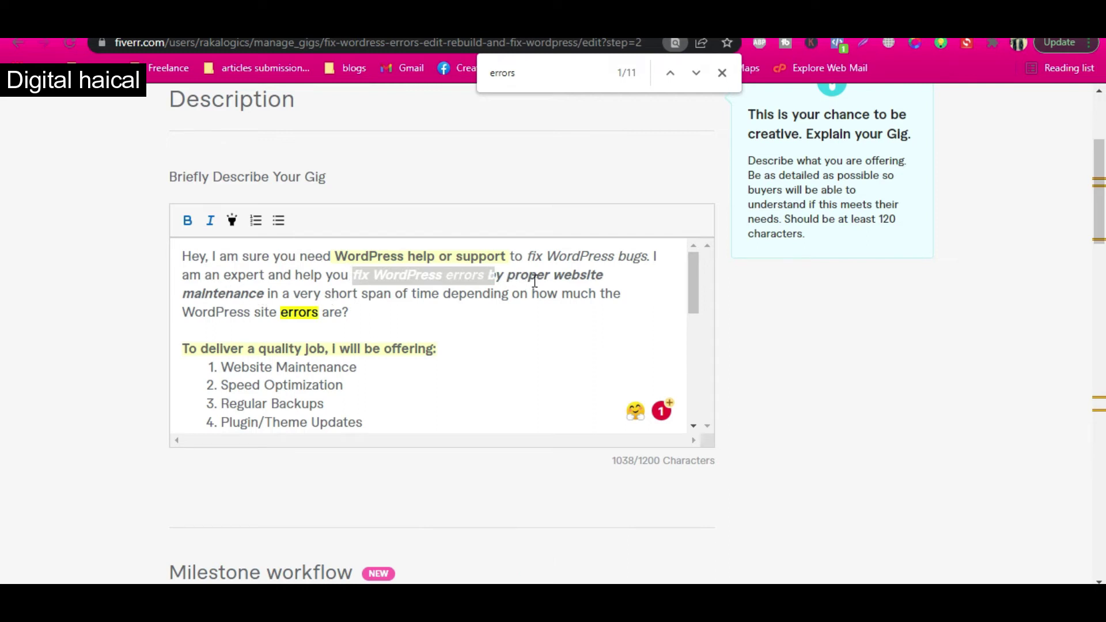
pyautogui.moveTo(554, 276); pyautogui.dragTo(262, 287)
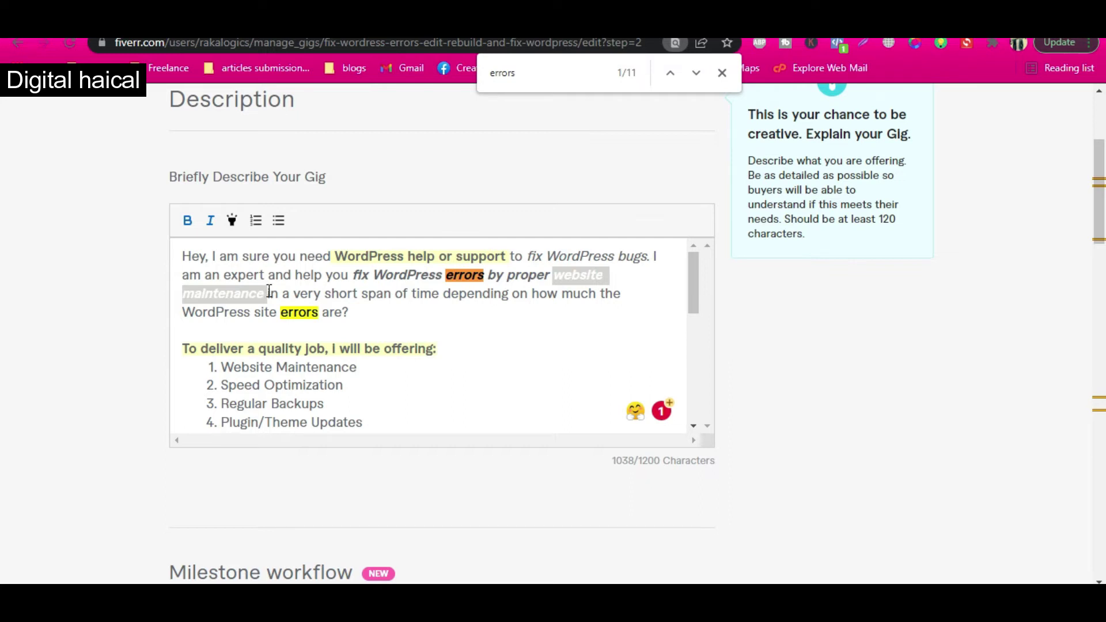
pyautogui.scroll(-1, 310, 344)
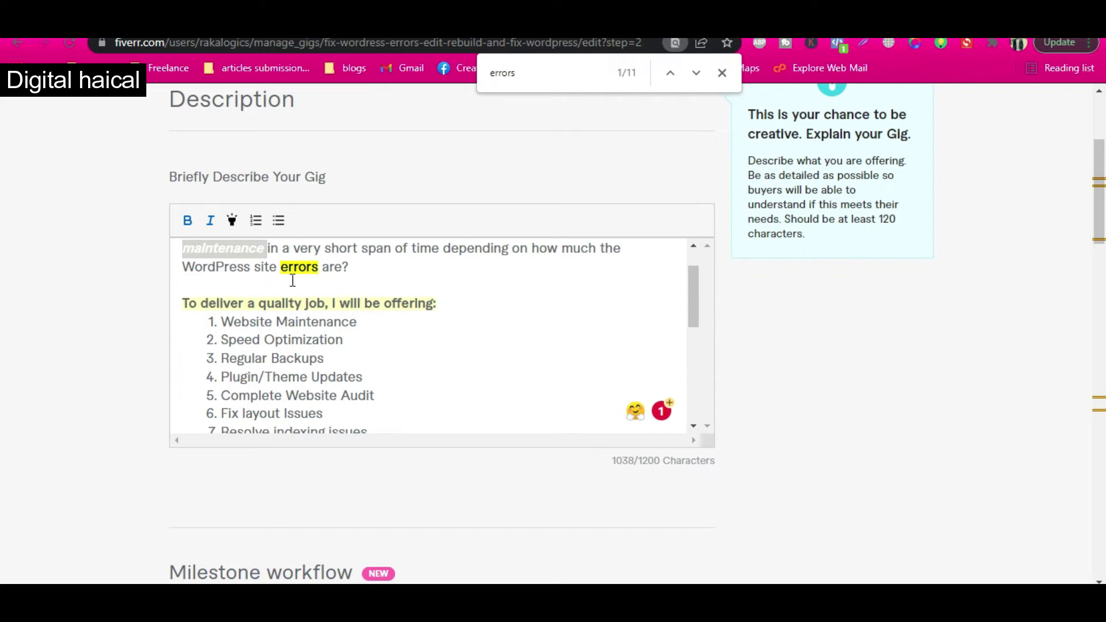
# Highlight "WordPress site errors" in the description and the offered services from "Website Maintenance" to "Complete Website Audit"
pyautogui.moveTo(207, 267); pyautogui.dragTo(298, 267)
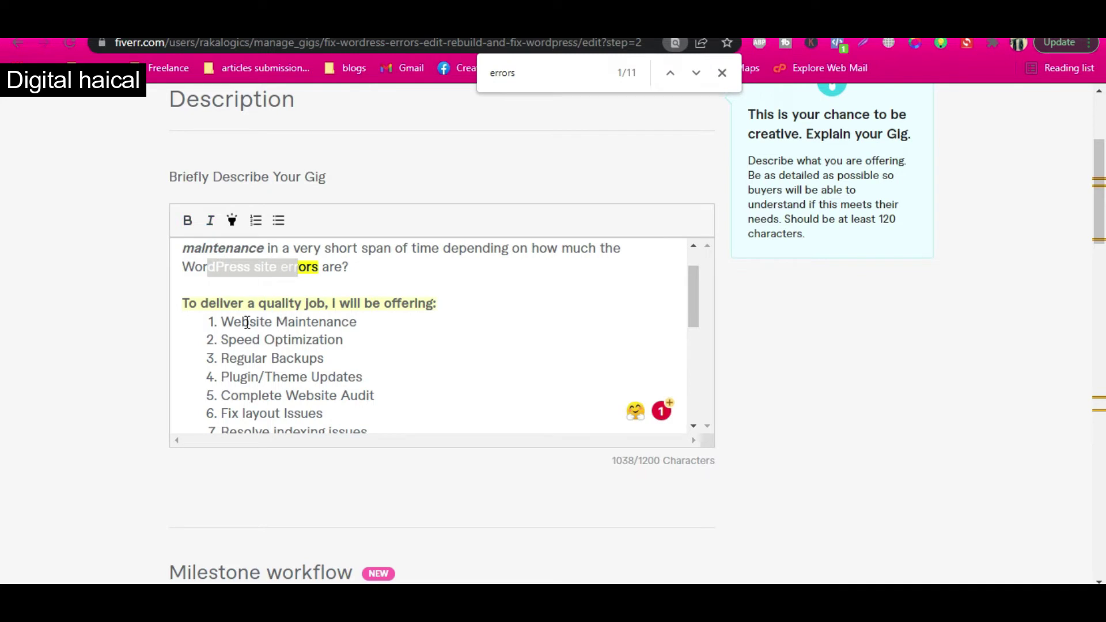
pyautogui.click(250, 304)
pyautogui.moveTo(251, 304); pyautogui.dragTo(260, 346)
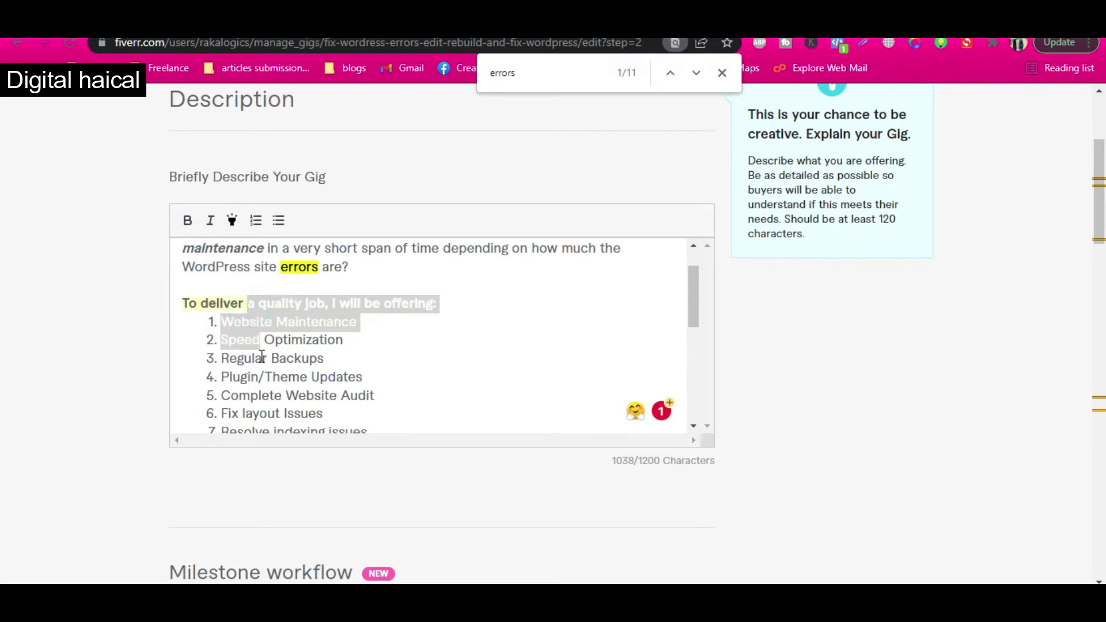
pyautogui.click(261, 369)
pyautogui.scroll(-1, 259, 366)
pyautogui.moveTo(254, 311); pyautogui.dragTo(283, 361)
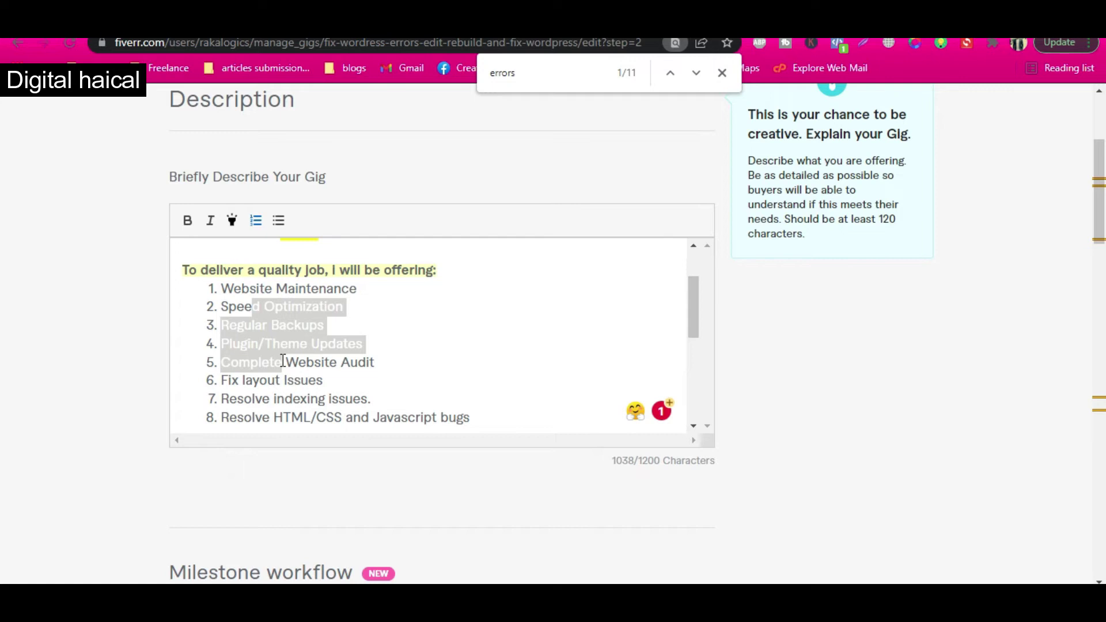
pyautogui.moveTo(249, 289); pyautogui.dragTo(319, 291)
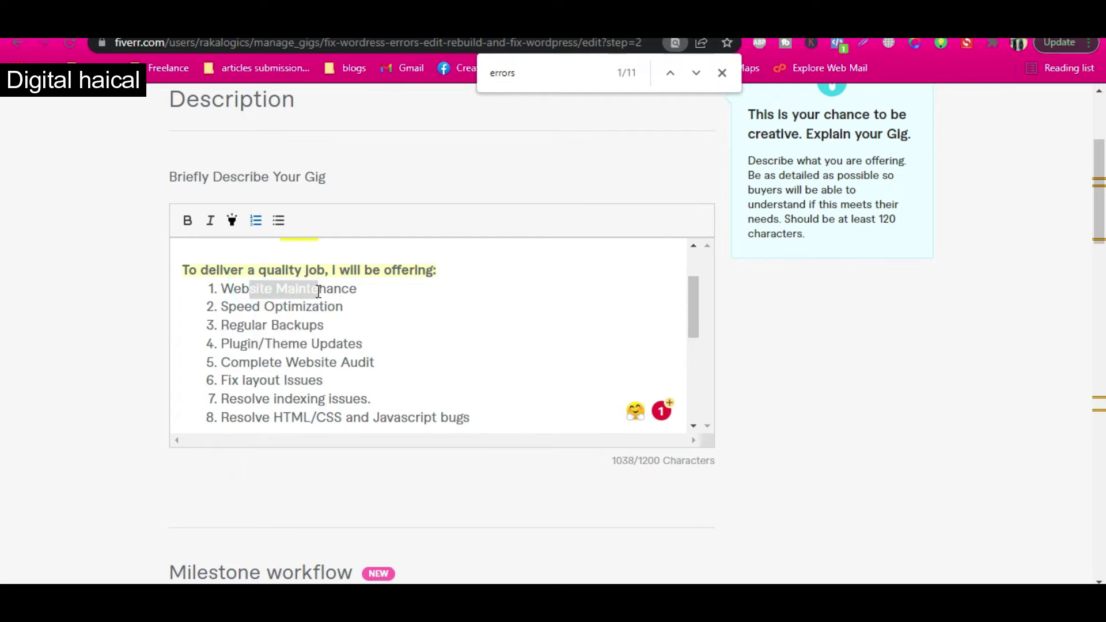
pyautogui.click(316, 327)
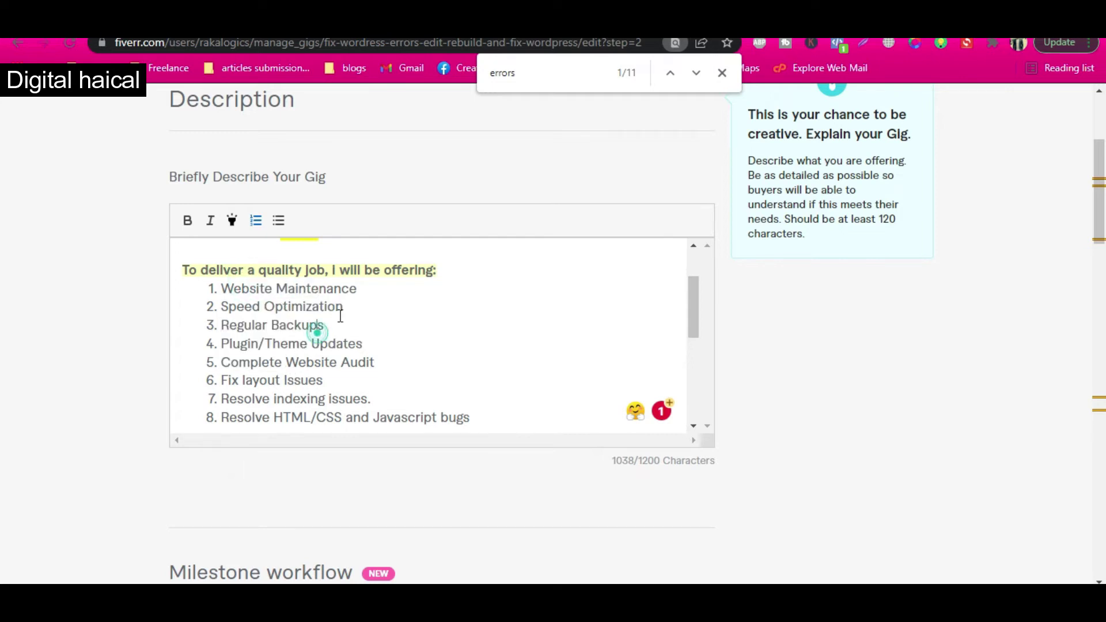
# Go through the rest of the offered services list and highlight the "Resolve indexing issues" item
pyautogui.scroll(-1, 315, 372)
pyautogui.click(314, 372)
pyautogui.scroll(-1, 315, 370)
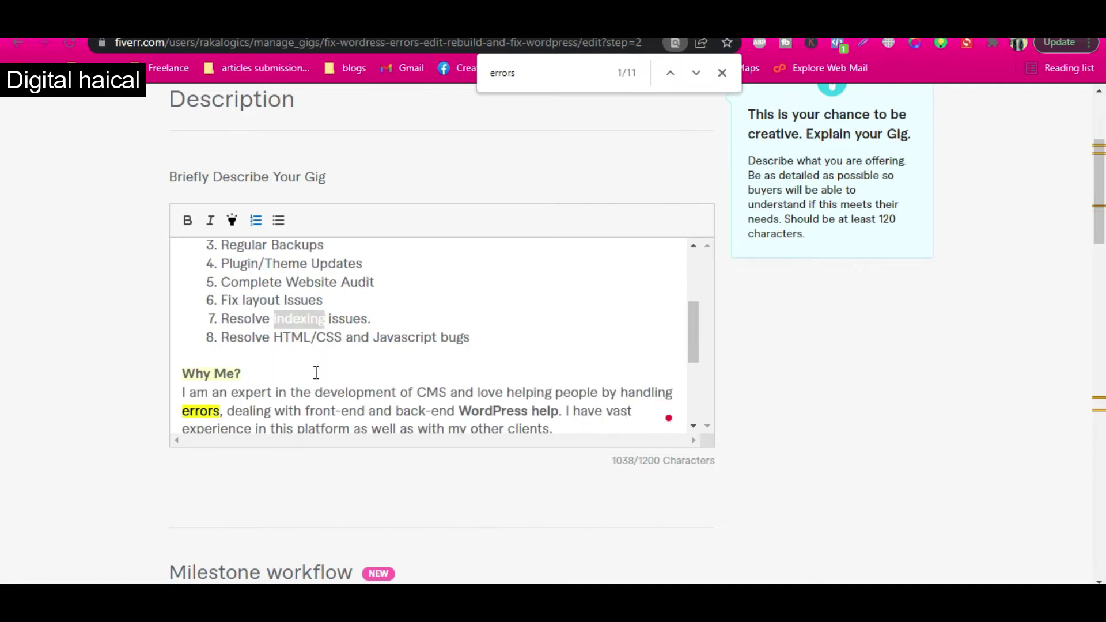
pyautogui.click(248, 311)
pyautogui.moveTo(237, 317); pyautogui.dragTo(344, 324)
pyautogui.scroll(-1, 357, 345)
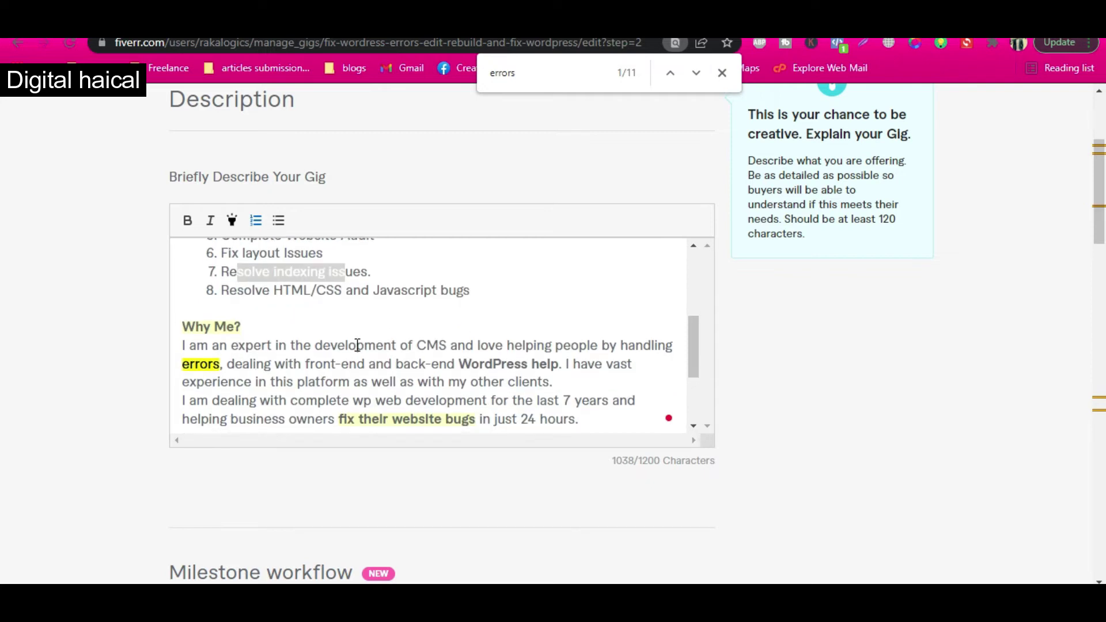
# Highlight the phrases "WordPress help" and "fix their website bugs" in the description's "Why Me?" section
pyautogui.scroll(-1, 358, 345)
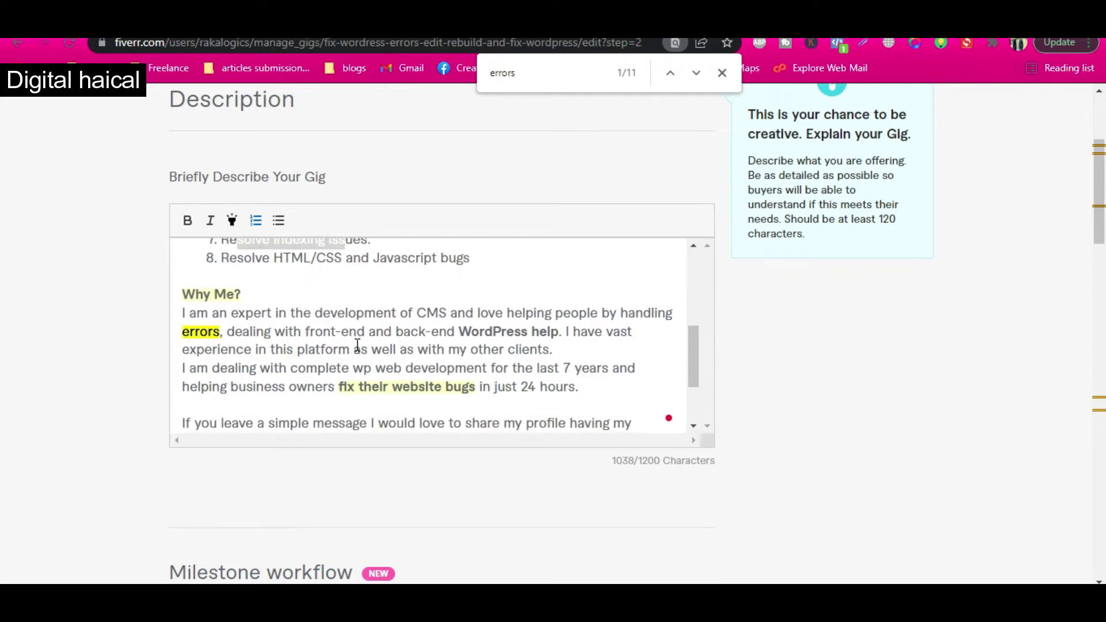
pyautogui.scroll(-1, 357, 345)
pyautogui.click(459, 317)
pyautogui.moveTo(479, 317); pyautogui.dragTo(558, 319)
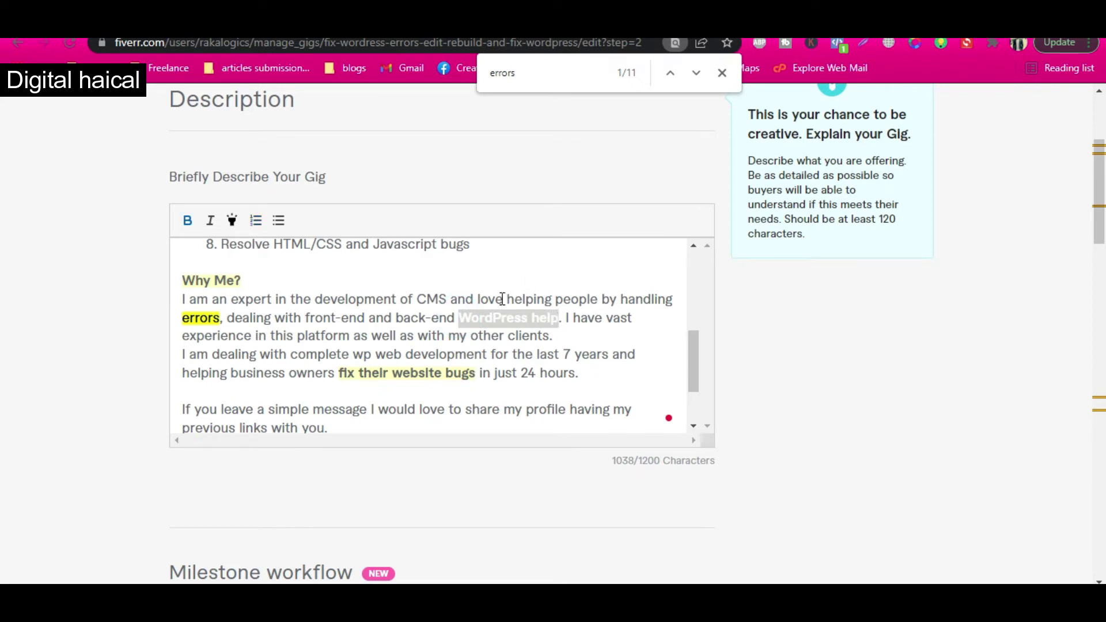
pyautogui.click(205, 311)
pyautogui.moveTo(342, 373); pyautogui.dragTo(478, 368)
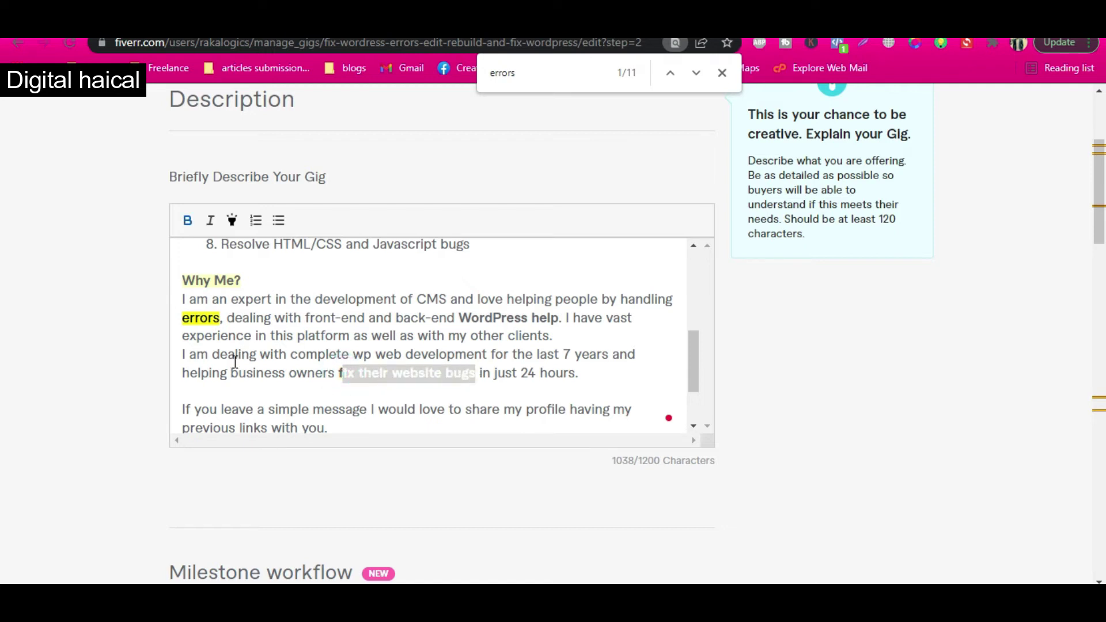
# Highlight "WordPress help or support fixing WordPress bugs" in the description's closing paragraph
pyautogui.scroll(-1, 230, 366)
pyautogui.scroll(-1, 230, 366)
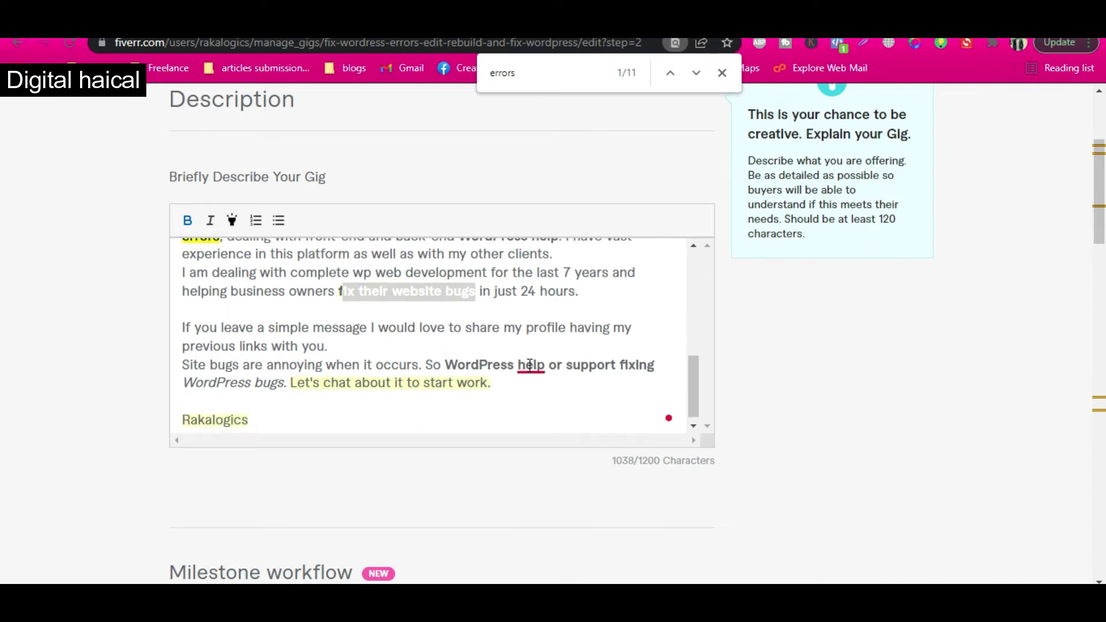
pyautogui.click(384, 363)
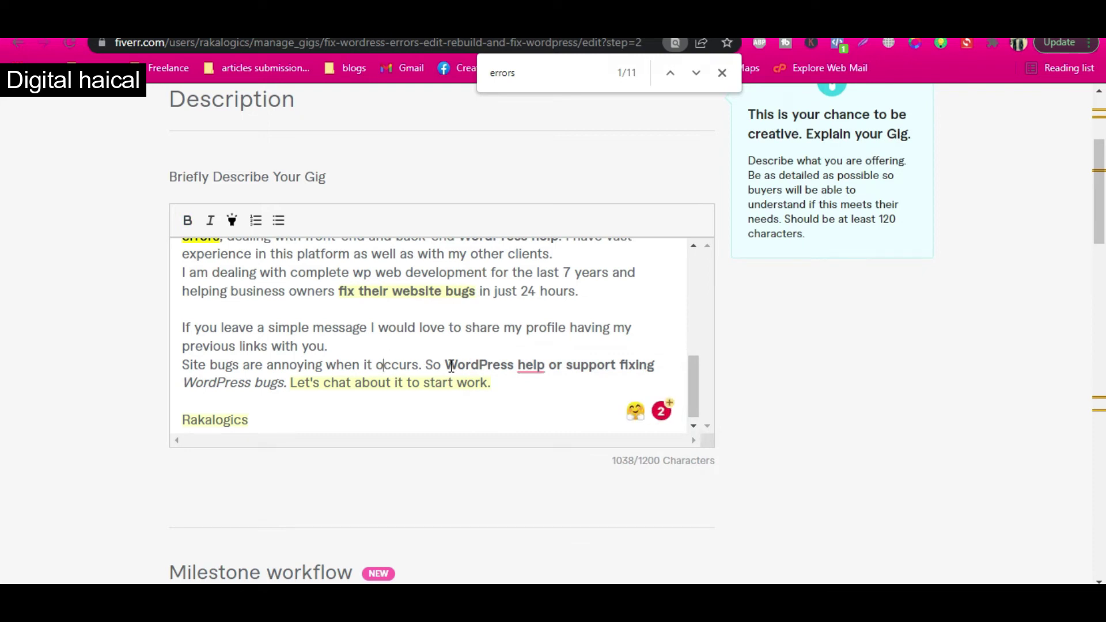
pyautogui.moveTo(445, 361); pyautogui.dragTo(284, 382)
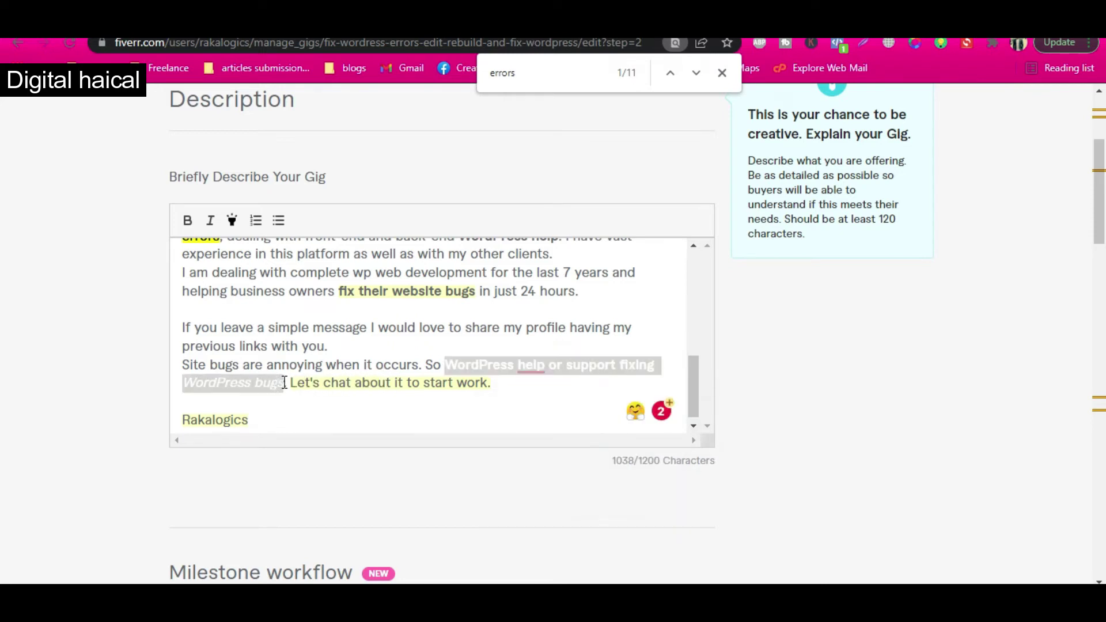
pyautogui.click(610, 360)
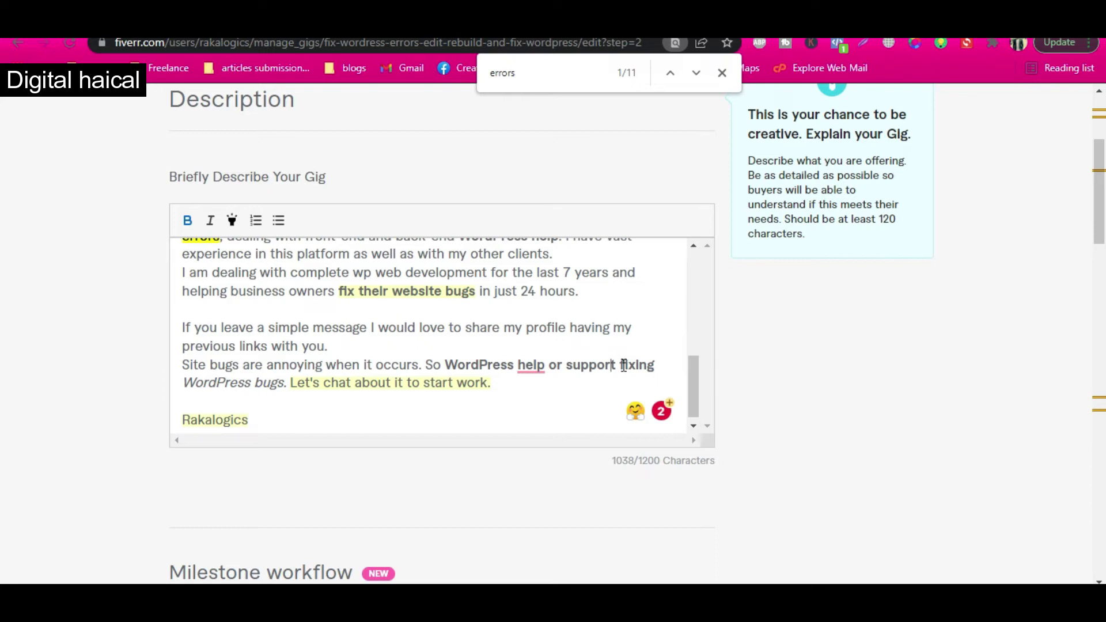
pyautogui.scroll(-1, 474, 385)
pyautogui.click(475, 384)
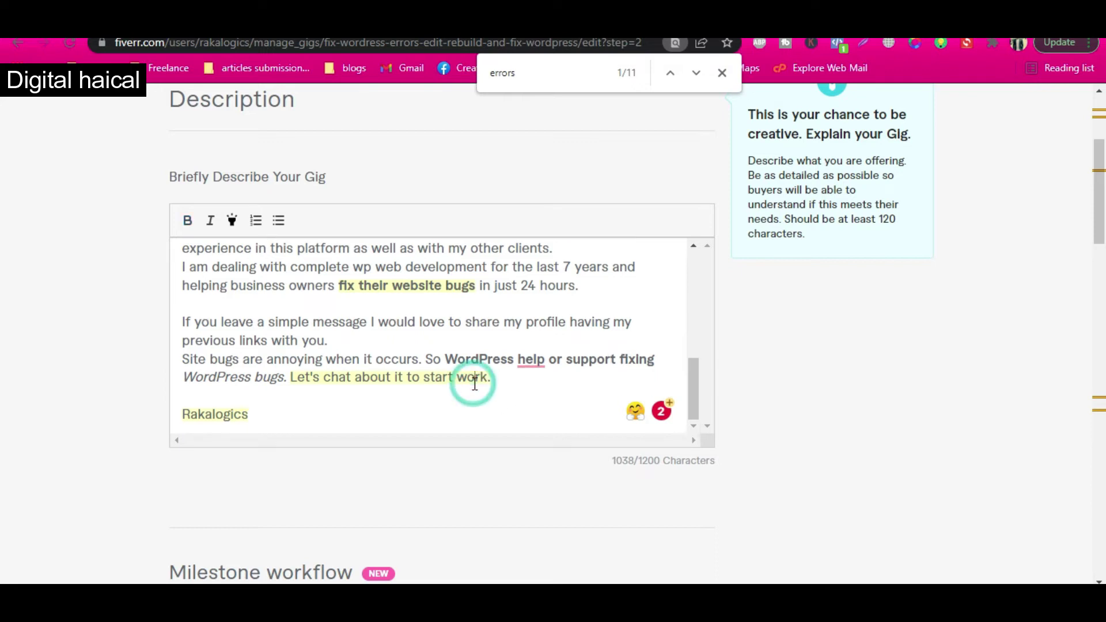
# In the first FAQ, highlight "wordpress problem" in the question, replace "errors" with "bugs" in the answer, and update the entry
pyautogui.scroll(-2, 568, 499)
pyautogui.scroll(-7, 570, 499)
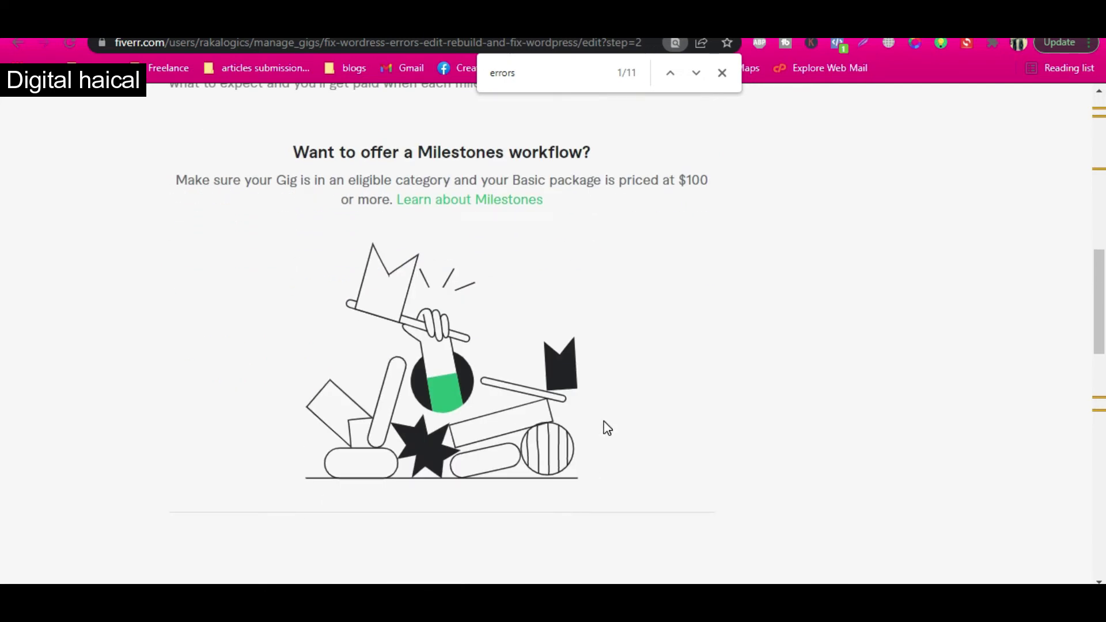
pyautogui.moveTo(1101, 304); pyautogui.dragTo(1100, 406)
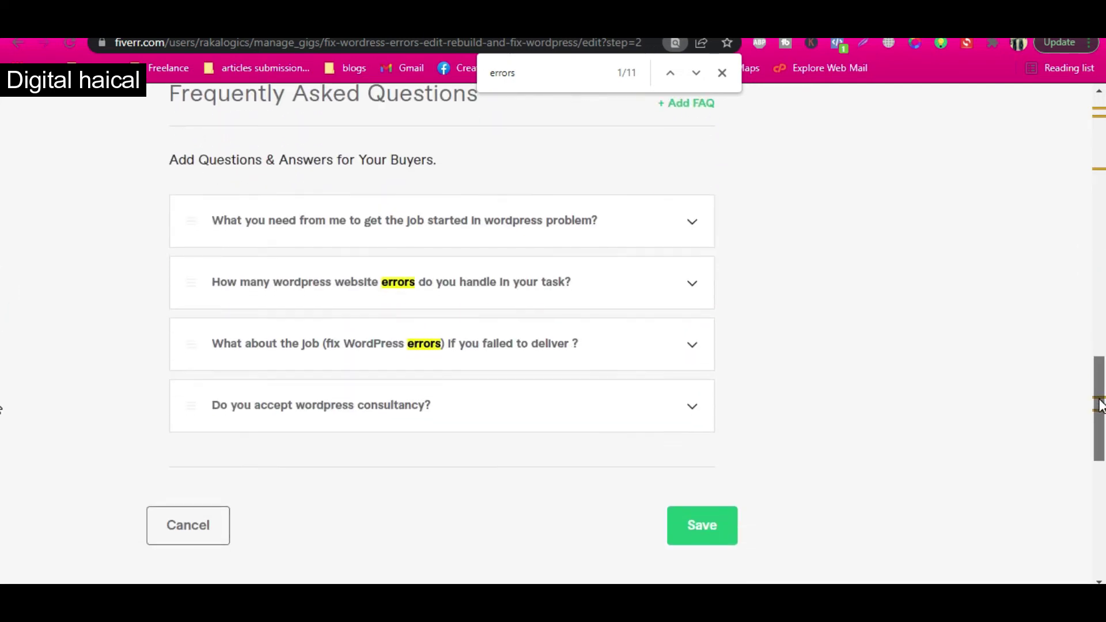
pyautogui.click(691, 228)
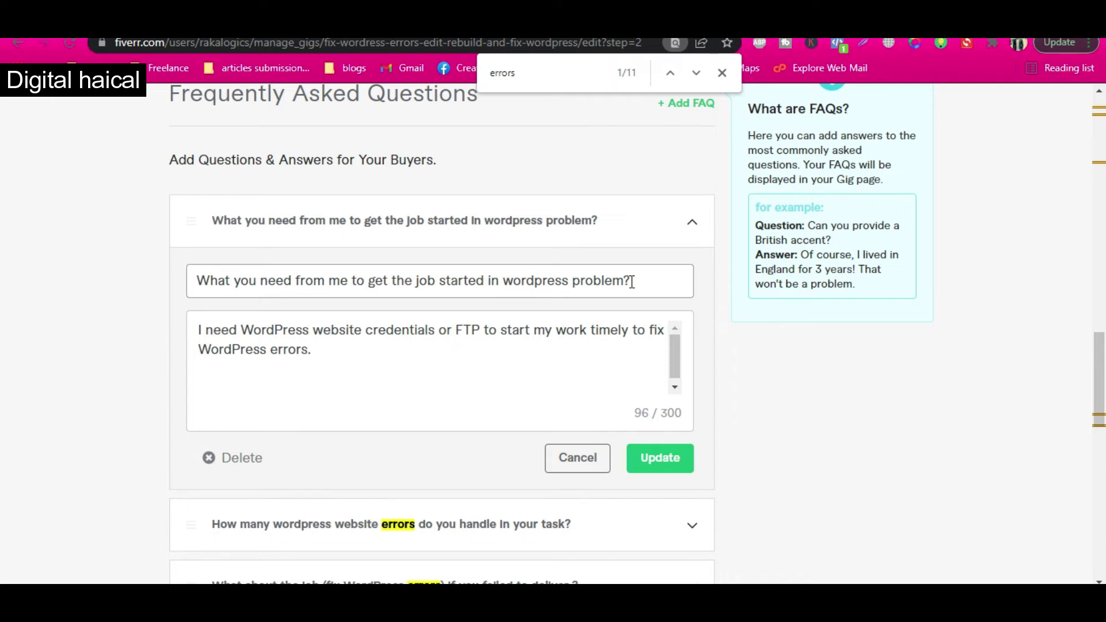
pyautogui.moveTo(623, 278); pyautogui.dragTo(511, 277)
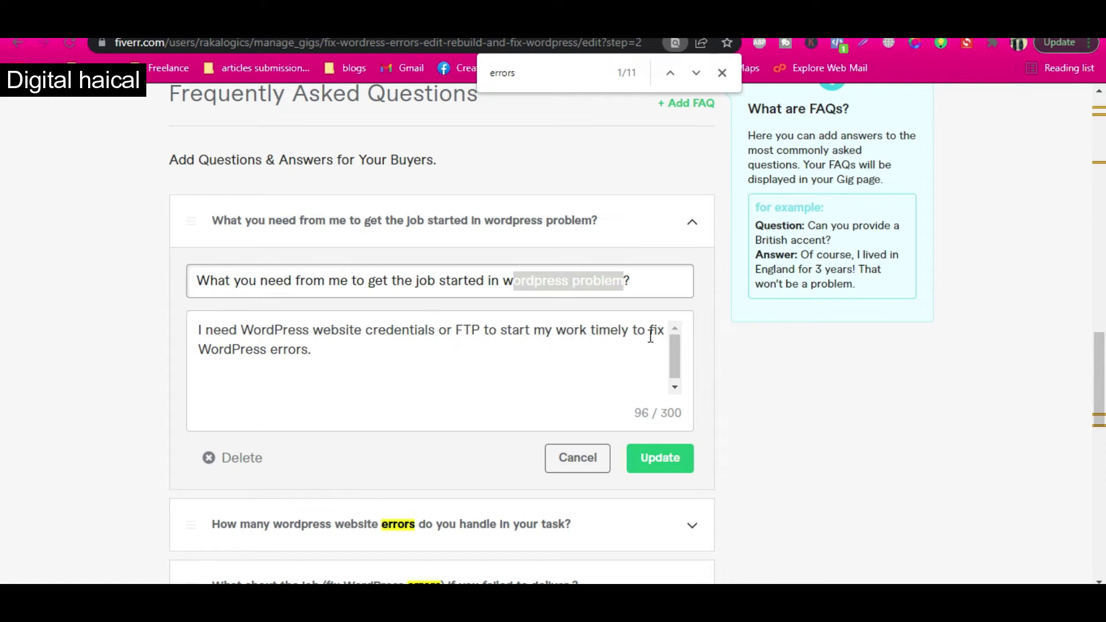
pyautogui.click(278, 349)
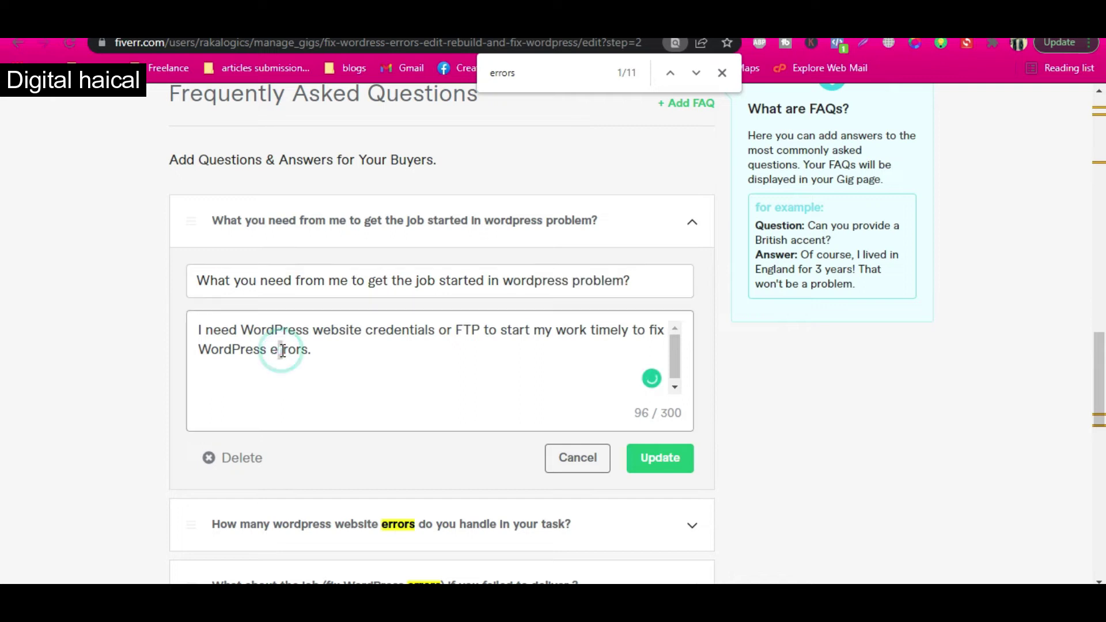
pyautogui.doubleClick(291, 350)
pyautogui.write('bugs')
pyautogui.click(637, 466)
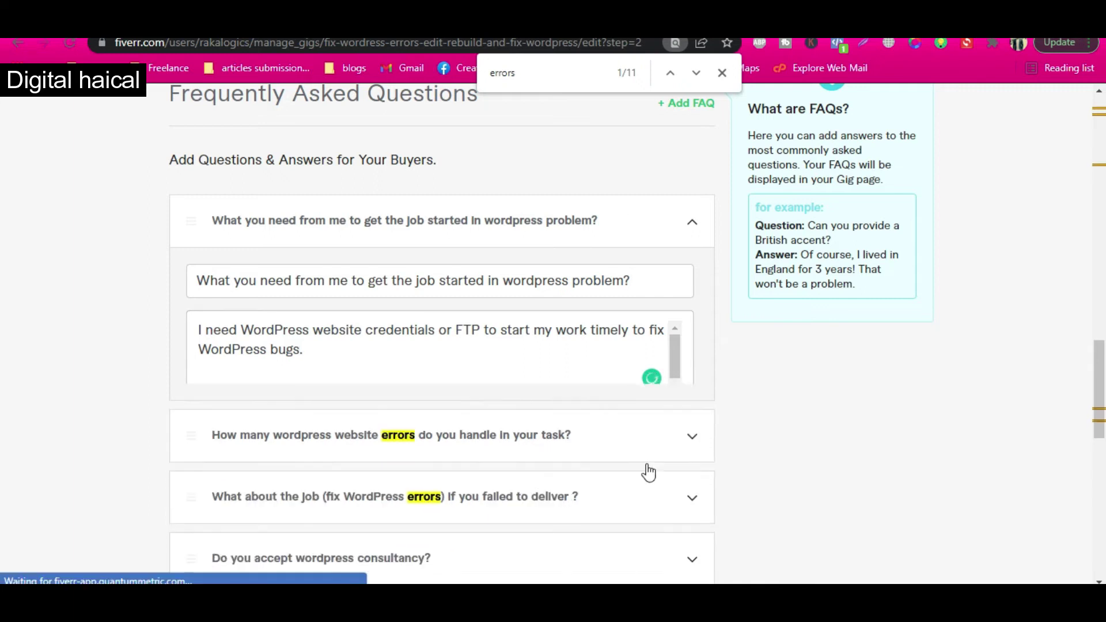
# In the second FAQ, highlight its keywords, change "fix WordPress errors" in the answer to "fix WordPress bugs", and update the entry
pyautogui.click(661, 288)
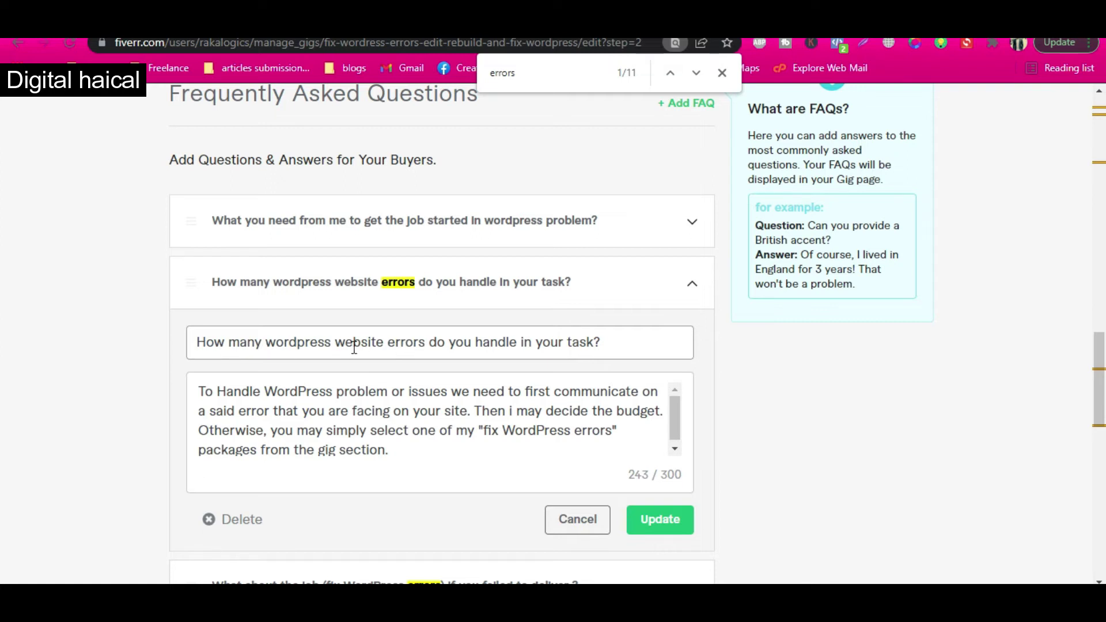
pyautogui.moveTo(275, 343); pyautogui.dragTo(430, 346)
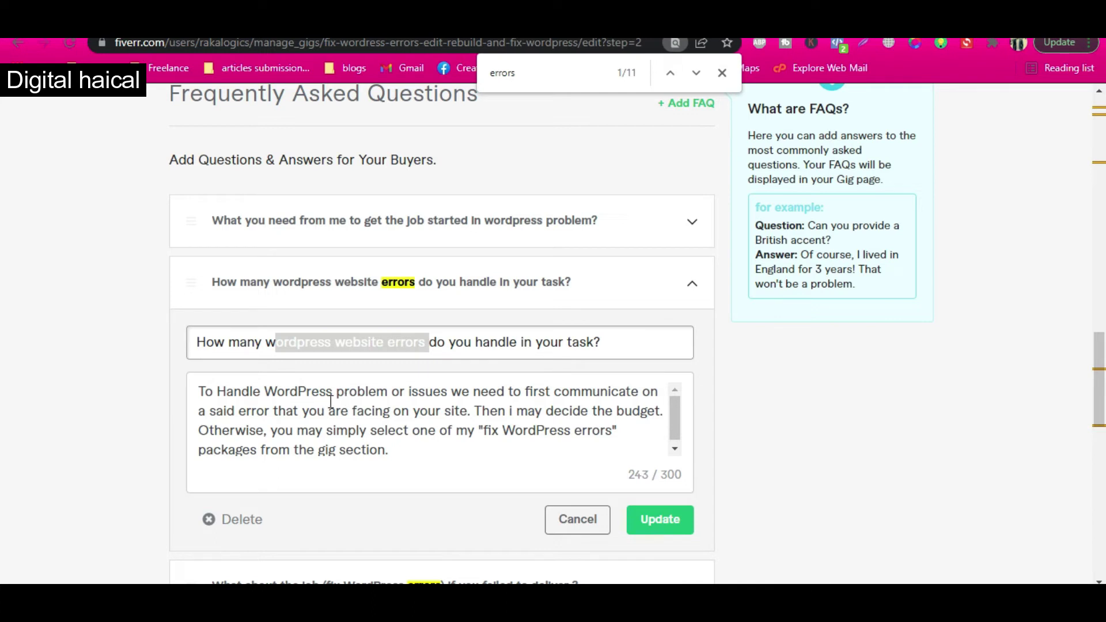
pyautogui.moveTo(440, 391); pyautogui.dragTo(298, 391)
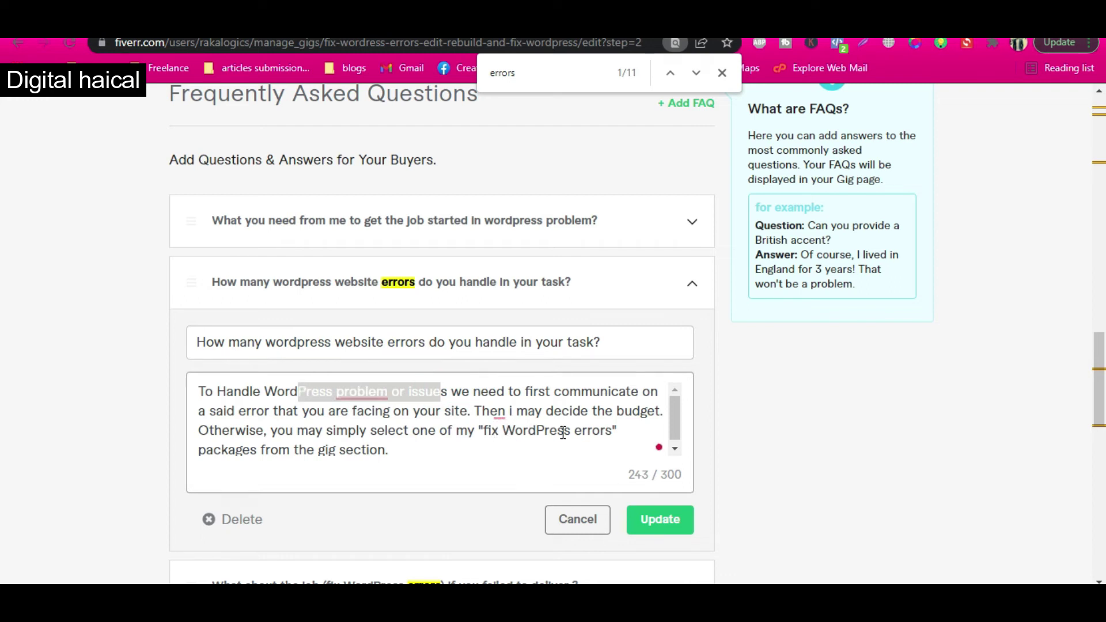
pyautogui.click(586, 432)
pyautogui.doubleClick(586, 432)
pyautogui.write('bugs')
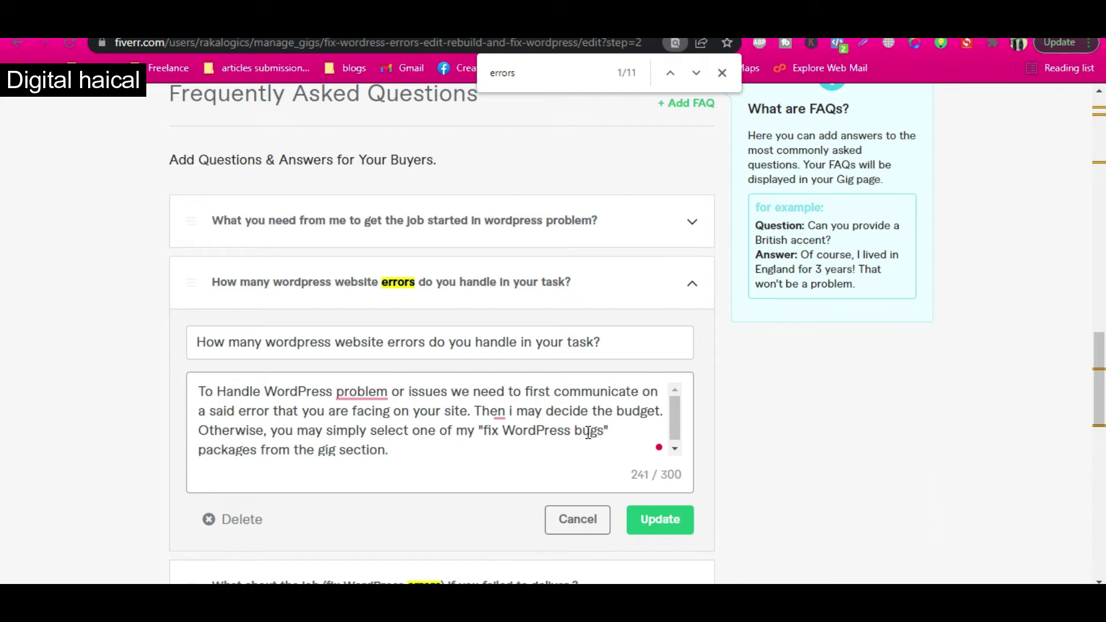
pyautogui.scroll(2, 664, 318)
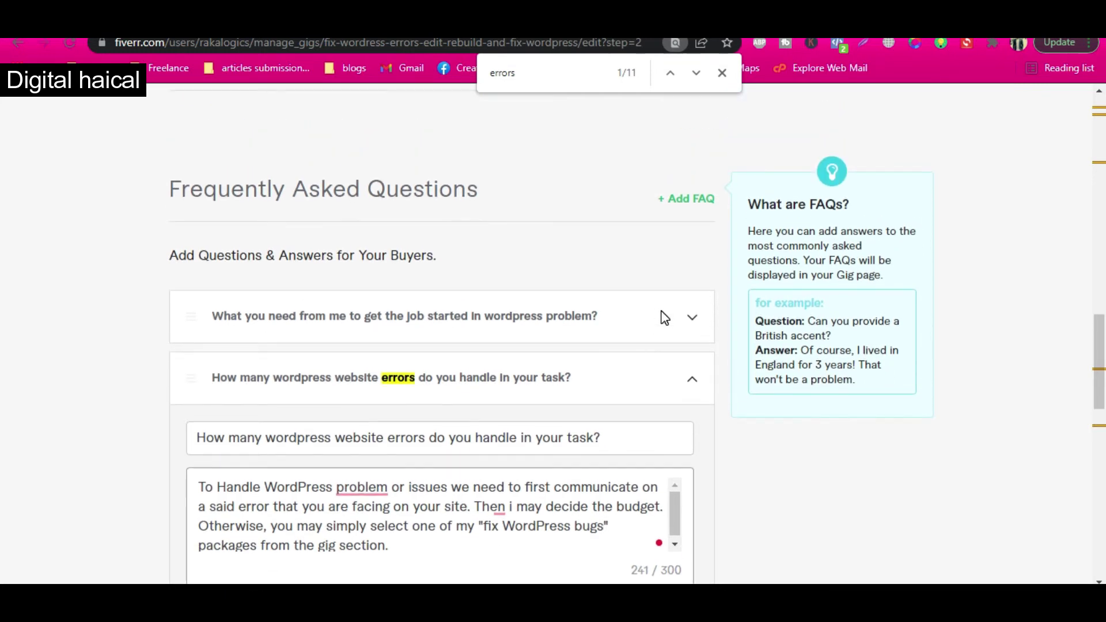
pyautogui.scroll(-2, 663, 317)
pyautogui.click(644, 502)
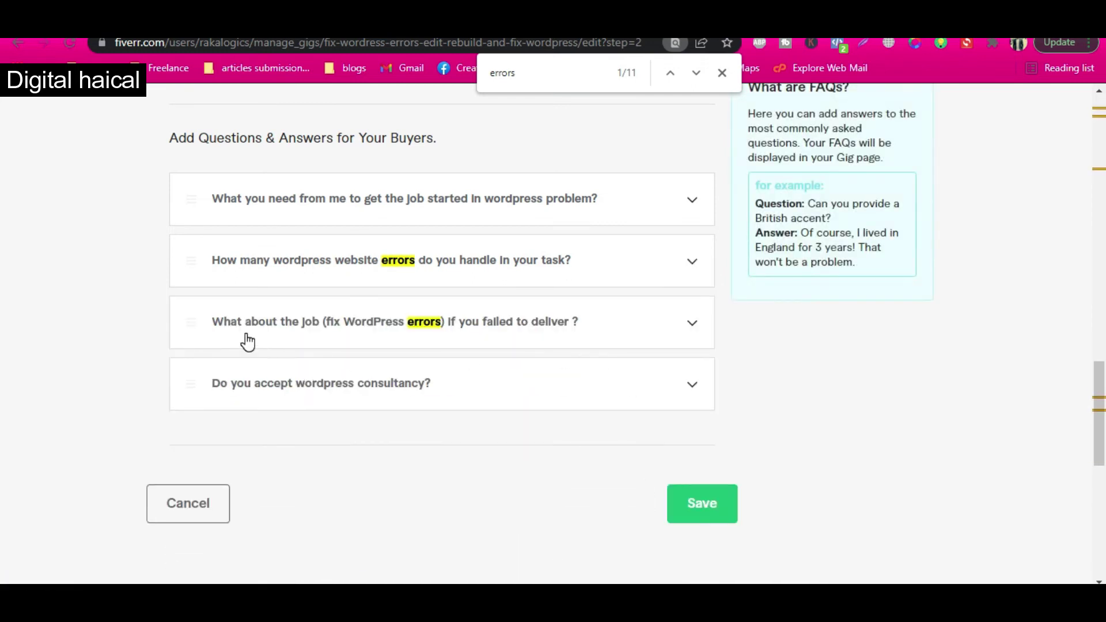
# Copy the phrase "WordPress help or support" from the closing paragraph of the gig description
pyautogui.scroll(1, 589, 311)
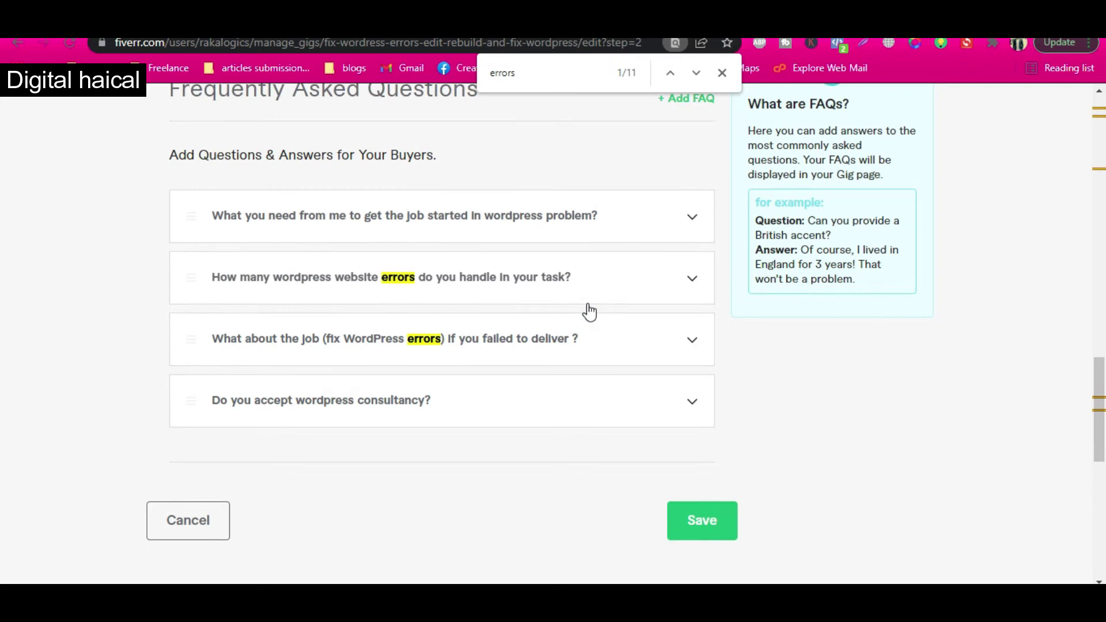
pyautogui.scroll(12, 672, 413)
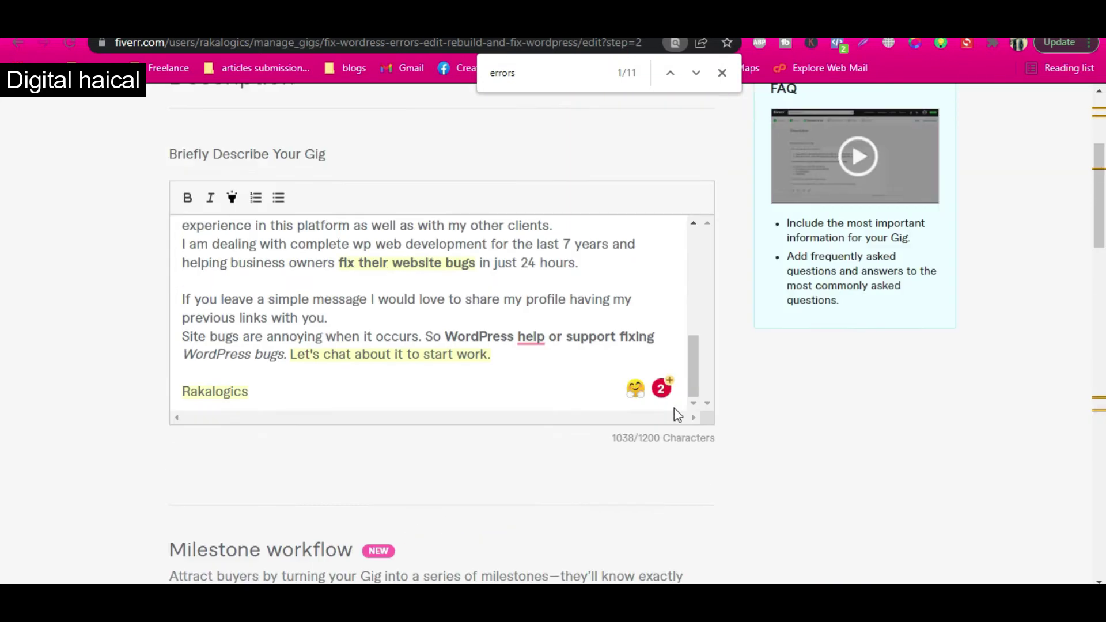
pyautogui.scroll(4, 677, 414)
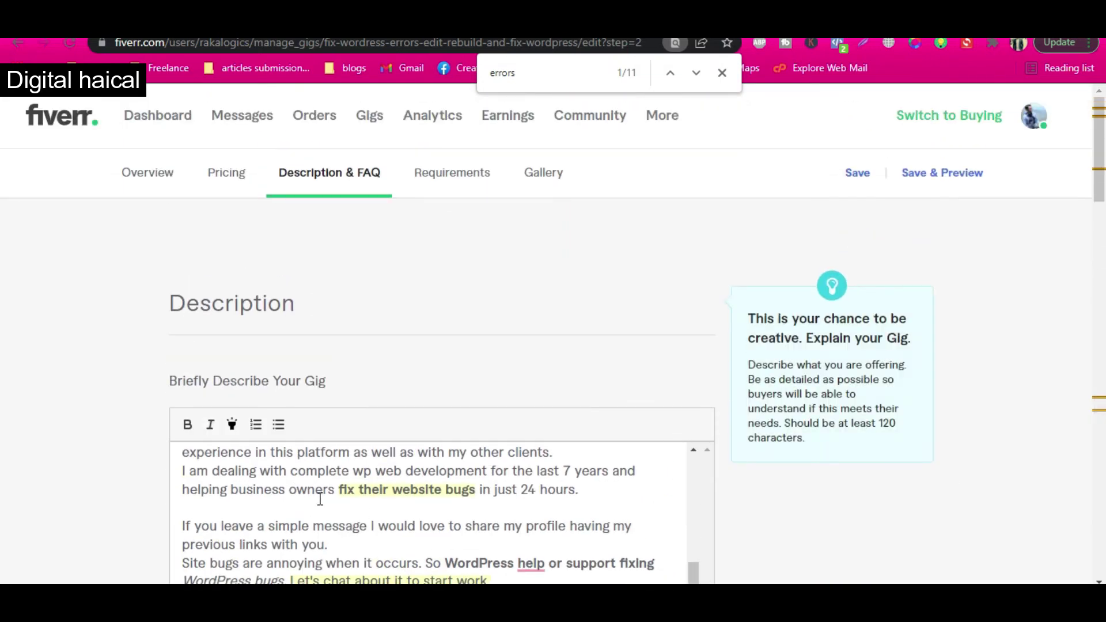
pyautogui.scroll(-2, 513, 501)
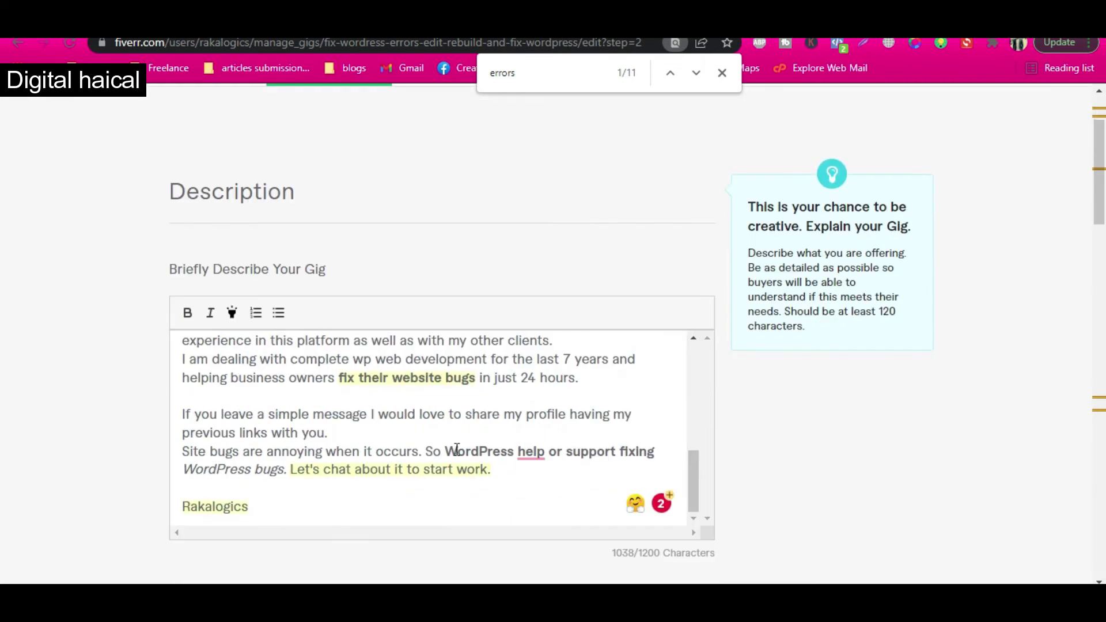
pyautogui.moveTo(443, 450); pyautogui.dragTo(617, 452)
pyautogui.hotkey('ctrl', 'c')
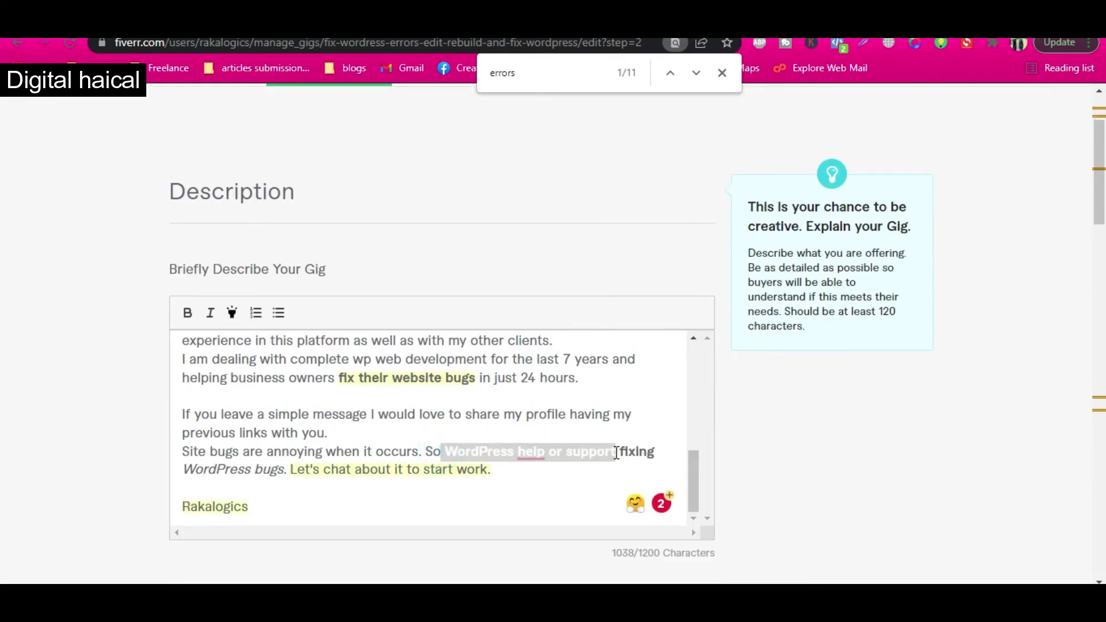
# In the third FAQ question, replace "fix WordPress errors" with the copied "WordPress help or support" and change "failed" to "fail"
pyautogui.scroll(-15, 769, 495)
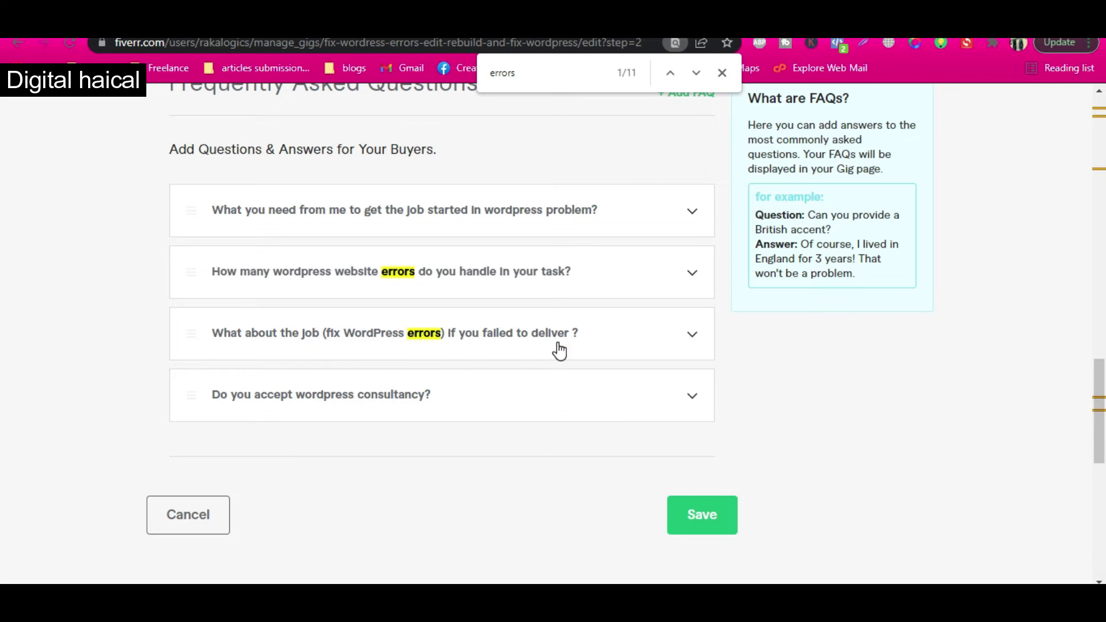
pyautogui.click(692, 336)
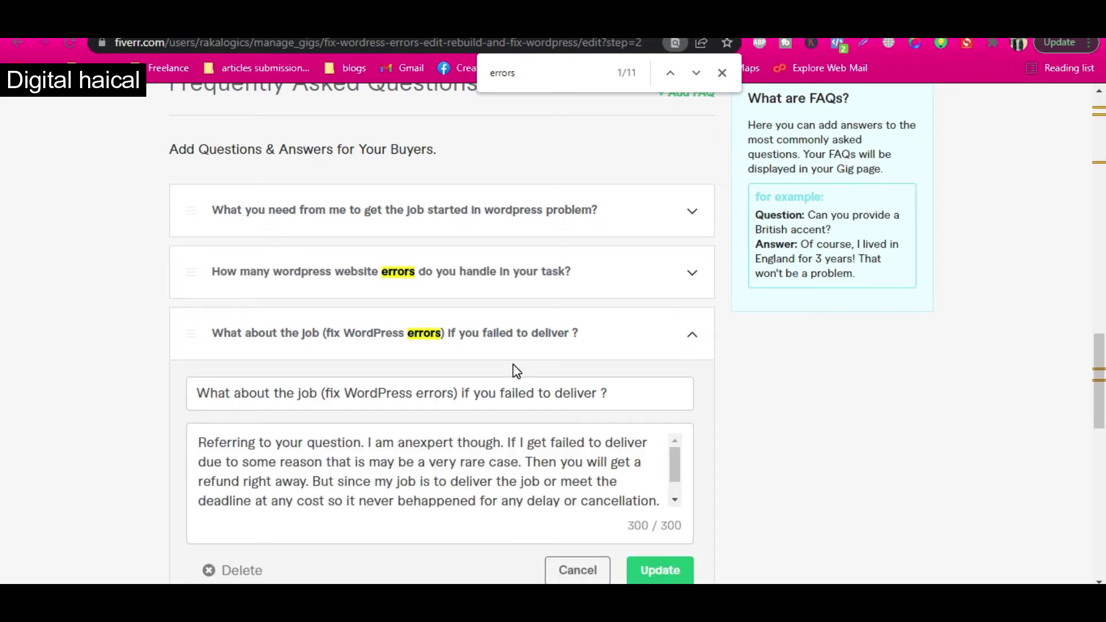
pyautogui.moveTo(454, 394); pyautogui.dragTo(327, 392)
pyautogui.hotkey('ctrl', 'v')
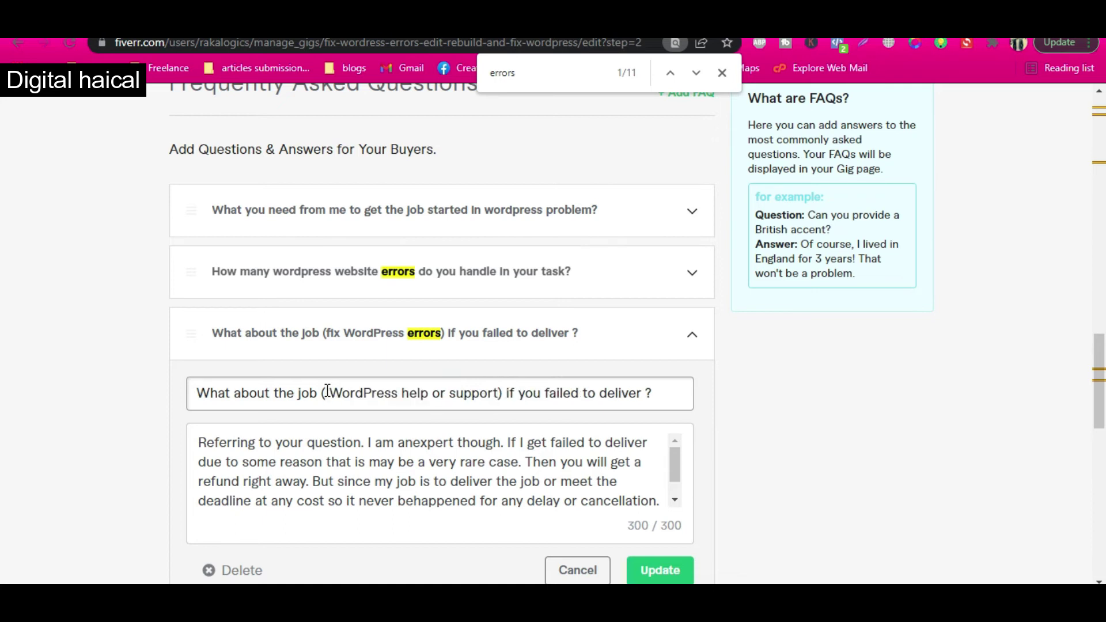
pyautogui.click(580, 395)
pyautogui.press('BackSpace')
pyautogui.press('BackSpace')
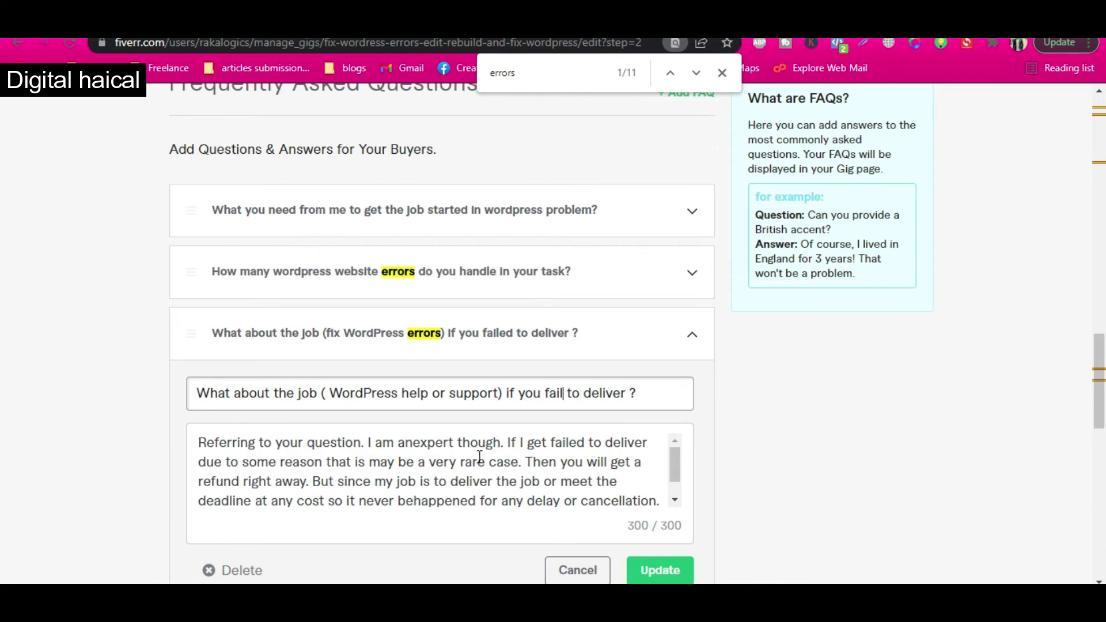
# In the third FAQ's answer, correct "anexpert" to "an expert" and "behappened" to "happened"
pyautogui.click(415, 441)
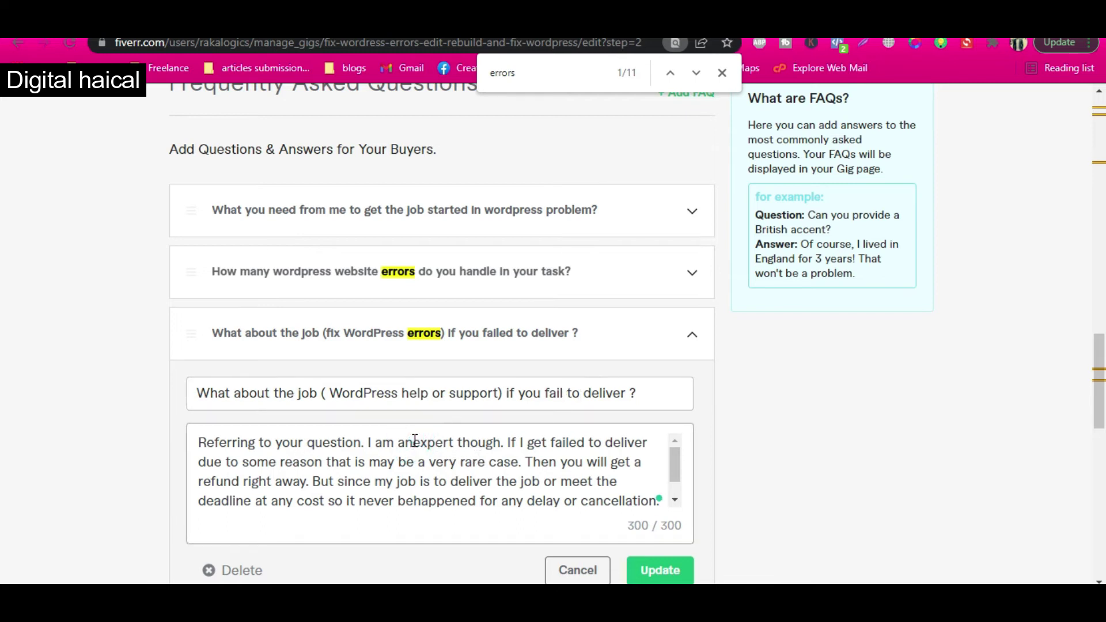
pyautogui.click(415, 441)
pyautogui.press('BackSpace')
pyautogui.press('BackSpace')
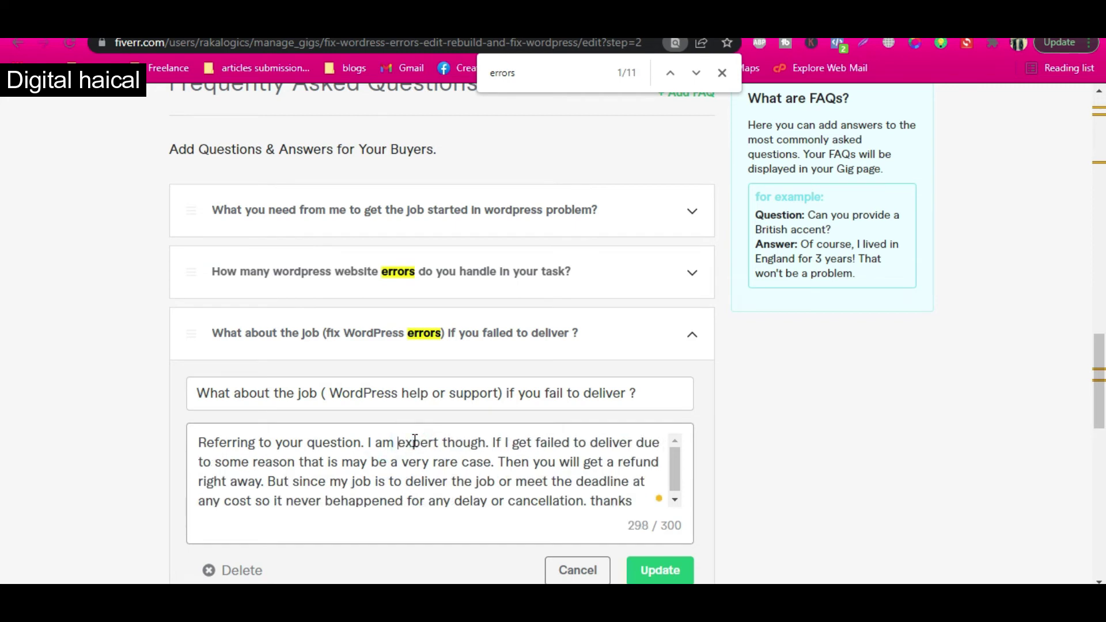
pyautogui.moveTo(416, 446)
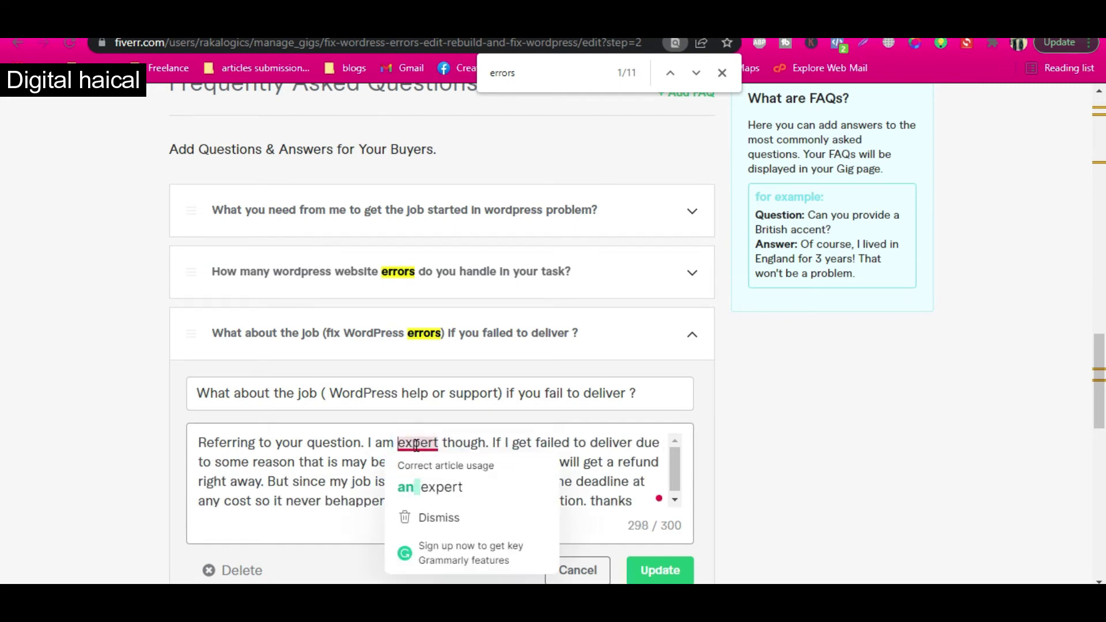
pyautogui.click(427, 487)
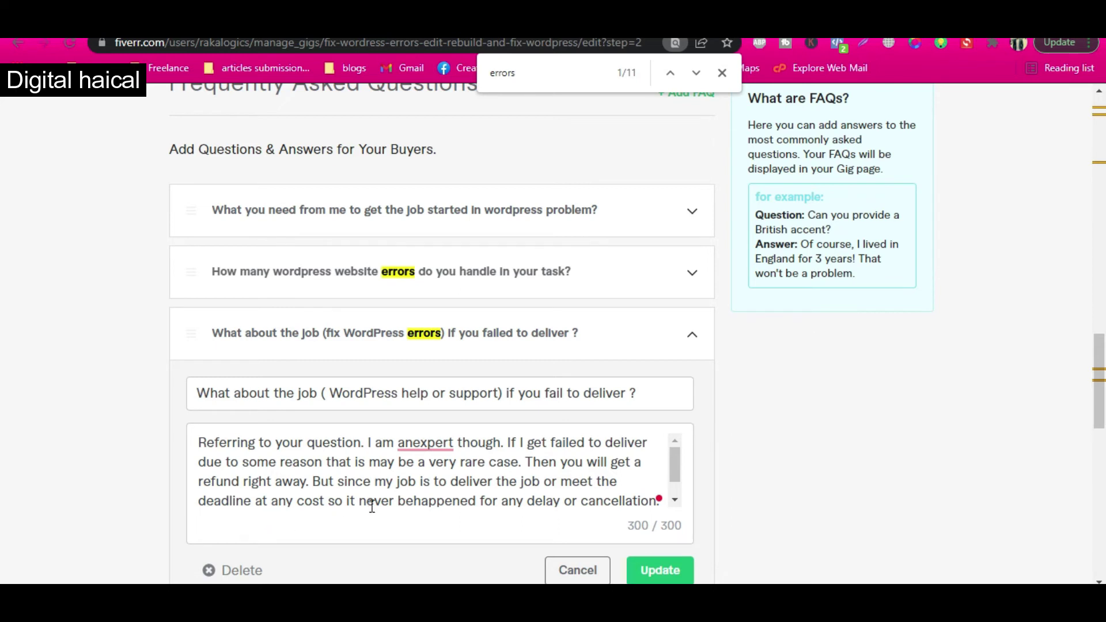
pyautogui.moveTo(413, 501); pyautogui.dragTo(411, 501)
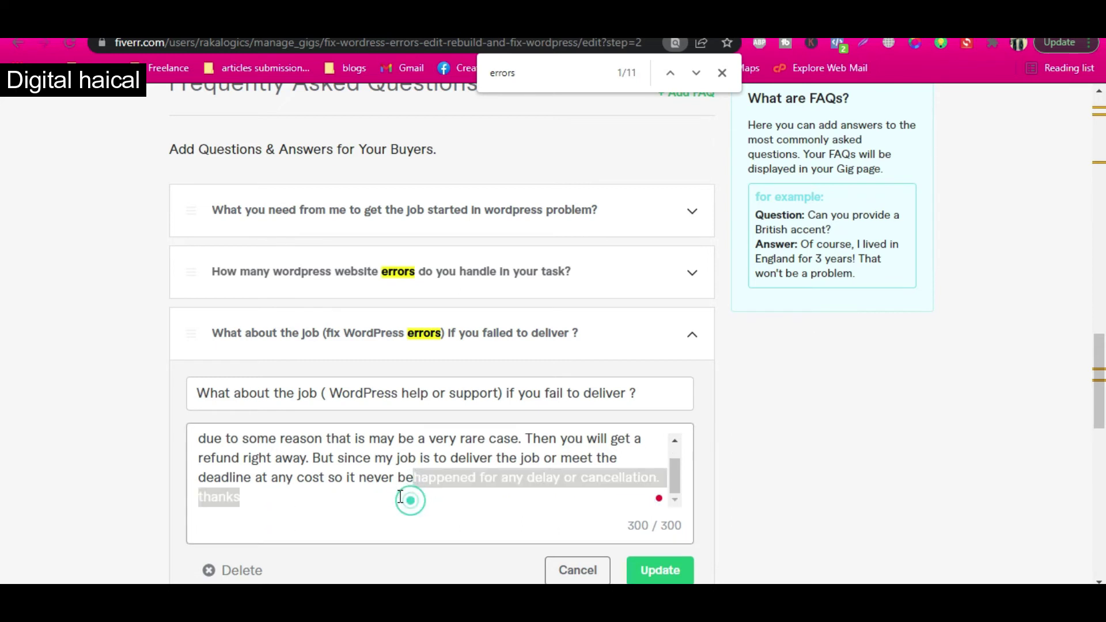
pyautogui.click(398, 485)
pyautogui.press('BackSpace')
pyautogui.press('BackSpace')
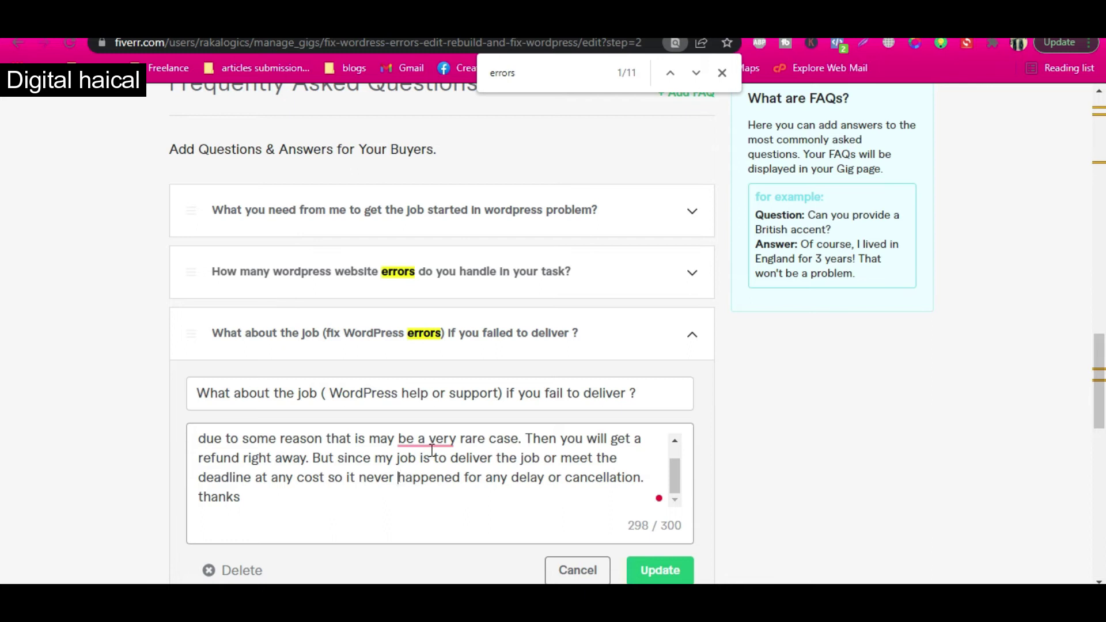
pyautogui.moveTo(443, 439)
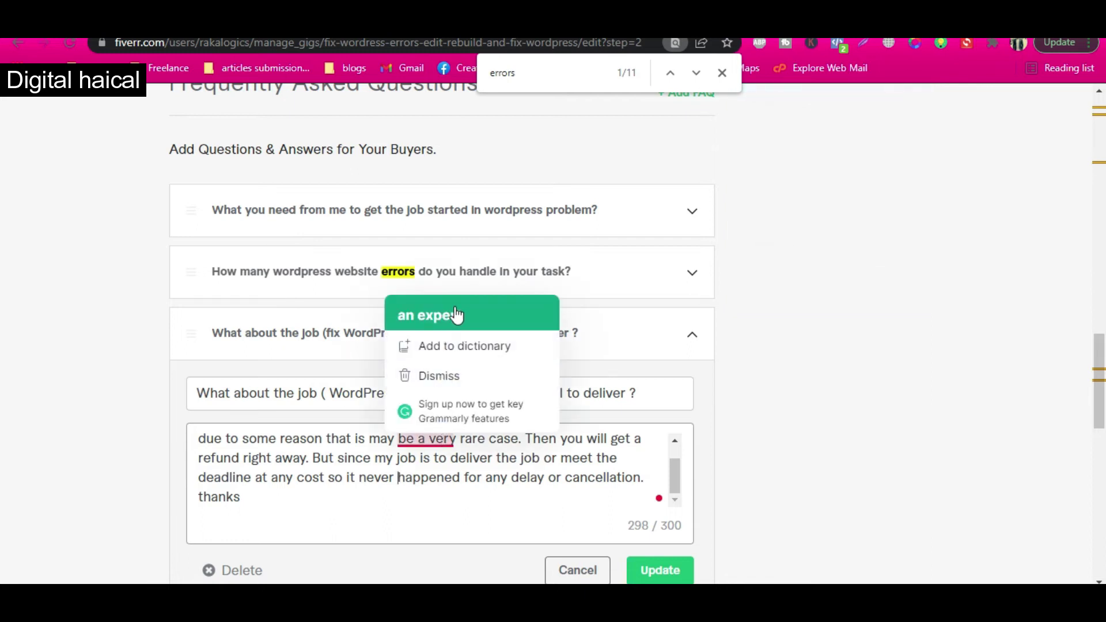
pyautogui.click(455, 315)
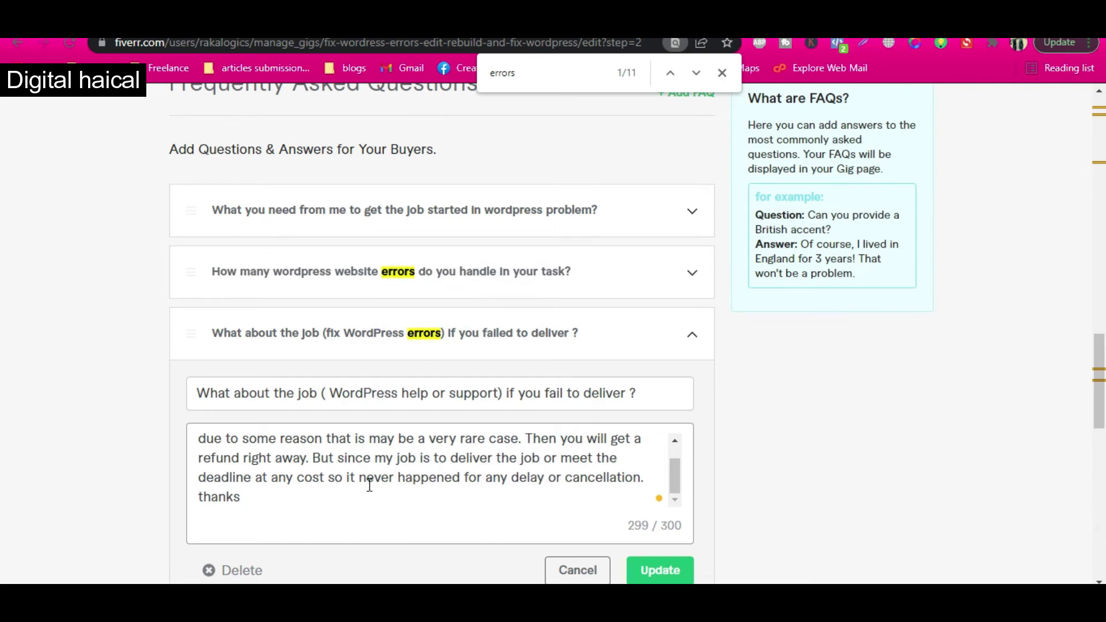
pyautogui.click(397, 477)
pyautogui.write('h')
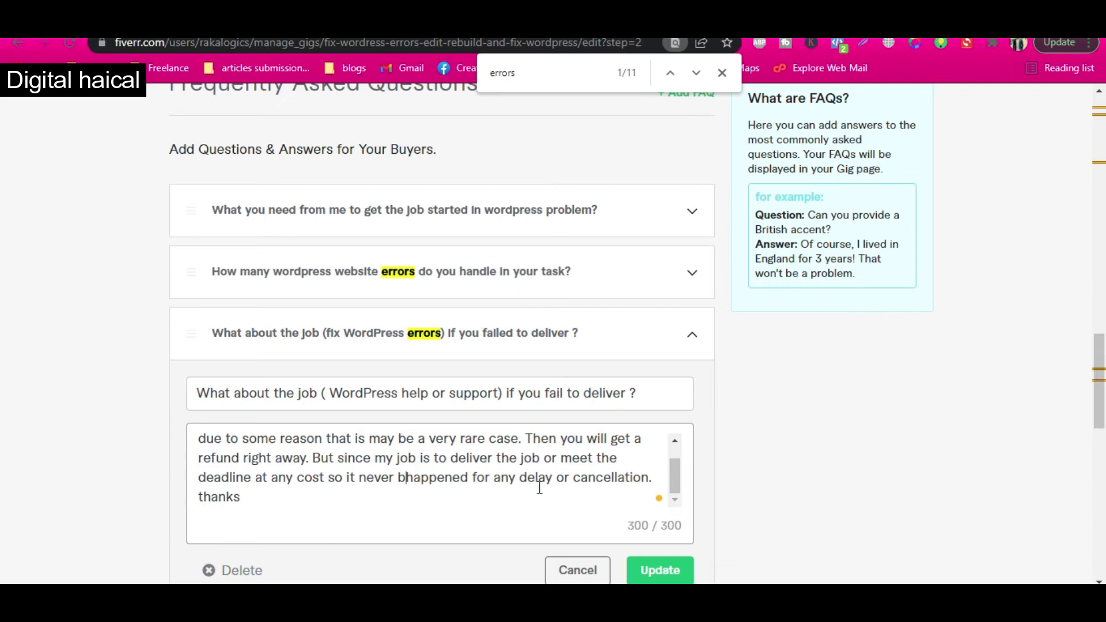
pyautogui.moveTo(555, 477); pyautogui.dragTo(658, 480)
pyautogui.press('BackSpace')
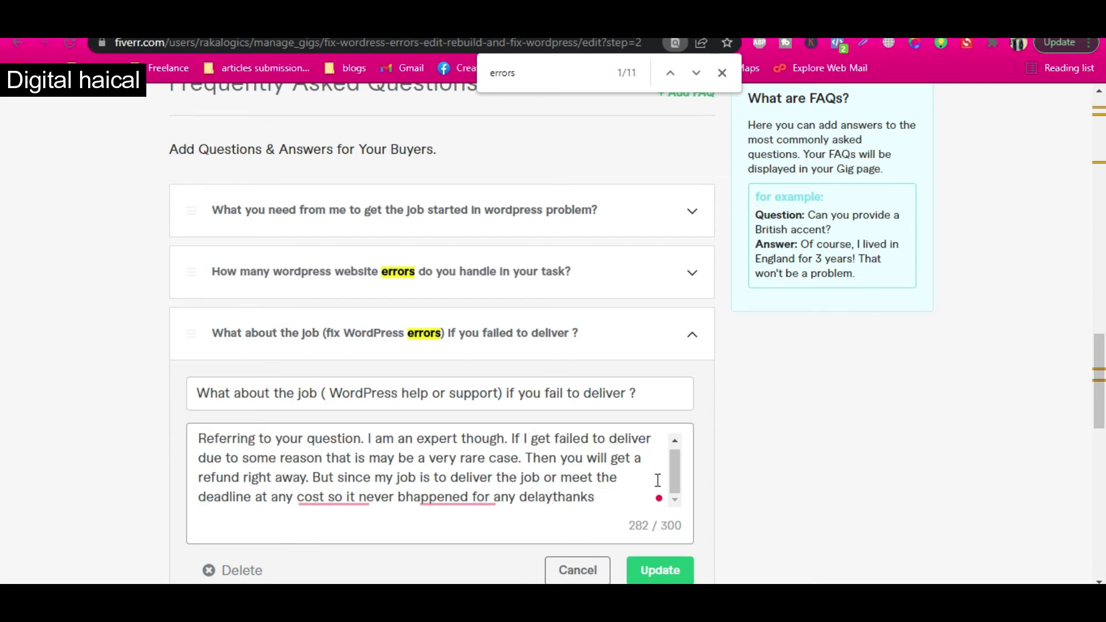
pyautogui.hotkey('ctrl', 'z')
# In the third FAQ's answer, remove "delay or", correct "bhappened" to "happened", and update the entry
pyautogui.hotkey('ctrl', 'shift', 'Left')
pyautogui.hotkey('ctrl', 'shift', 'Left')
pyautogui.hotkey('ctrl', 'shift', 'Left')
pyautogui.hotkey('ctrl', 'shift', 'Right')
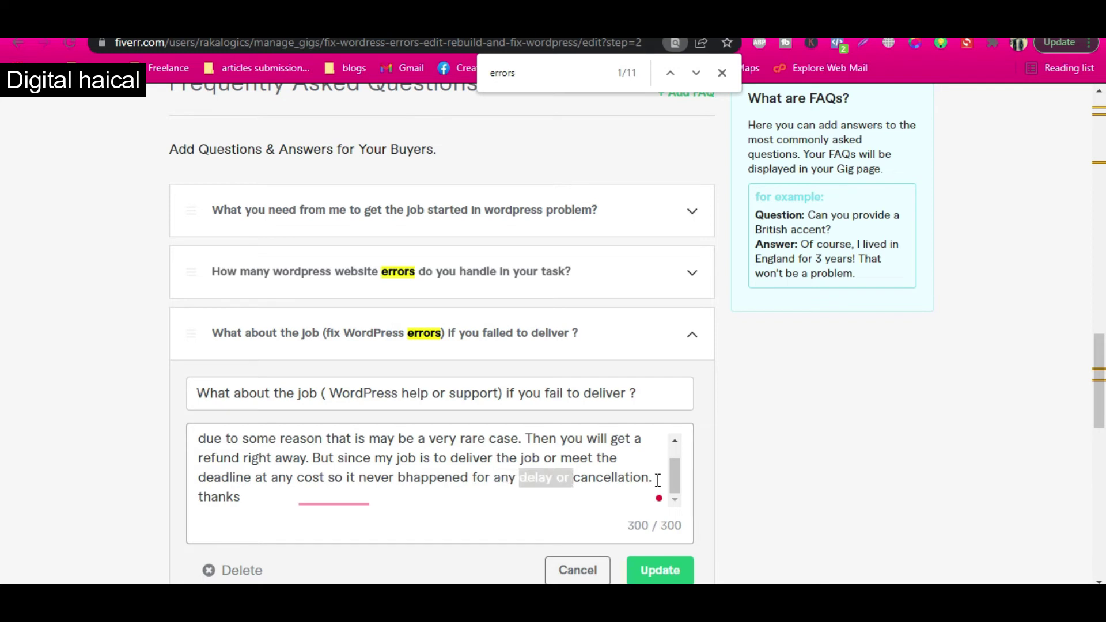
pyautogui.press('BackSpace')
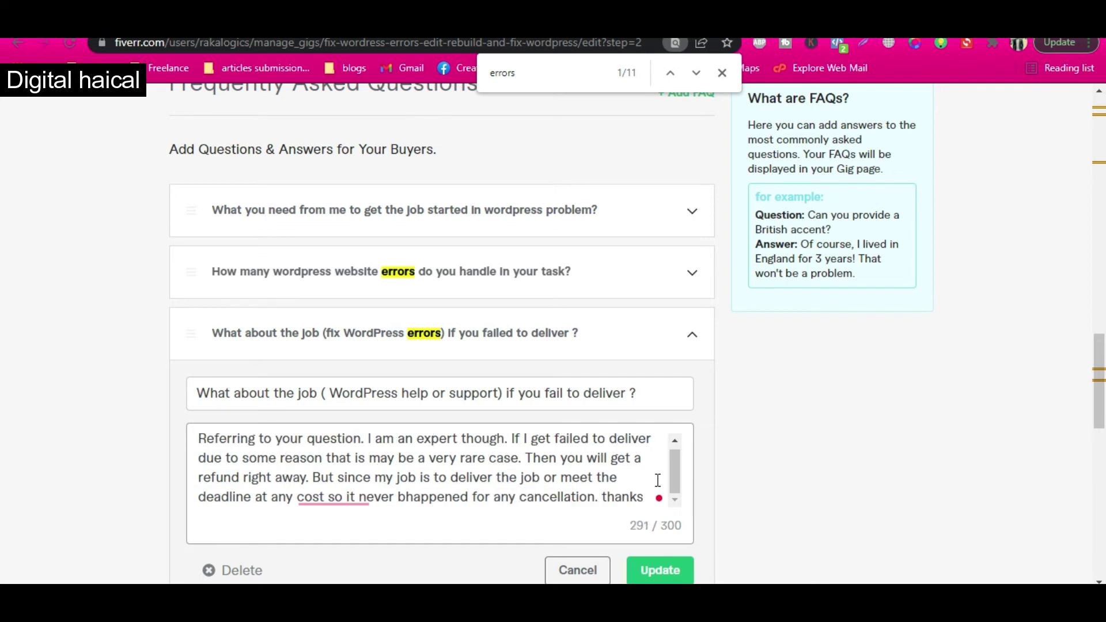
pyautogui.moveTo(445, 495)
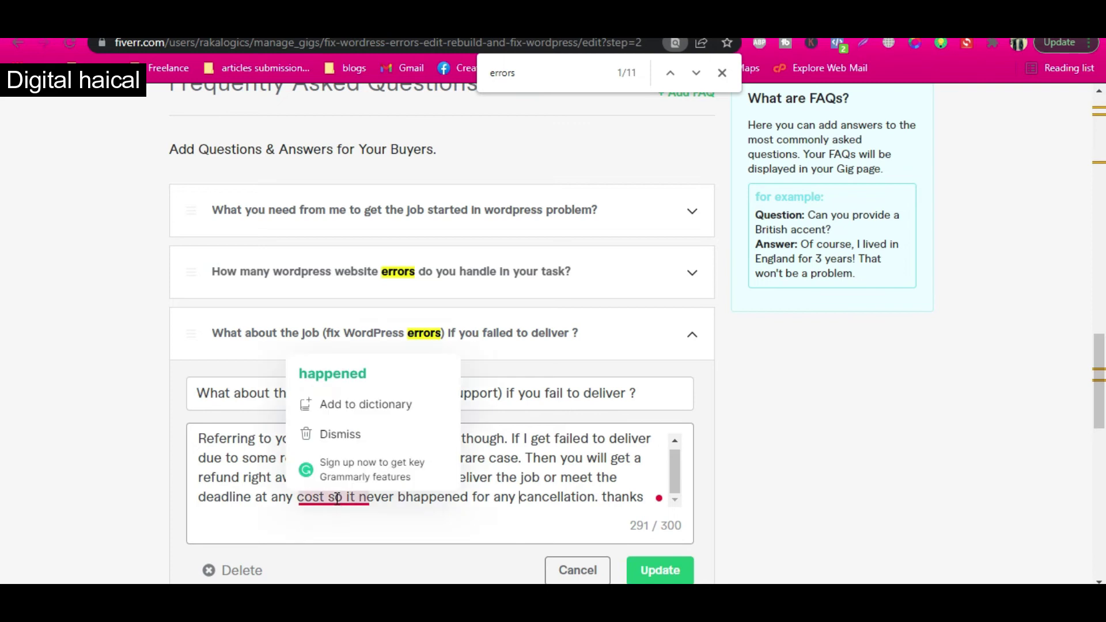
pyautogui.click(351, 369)
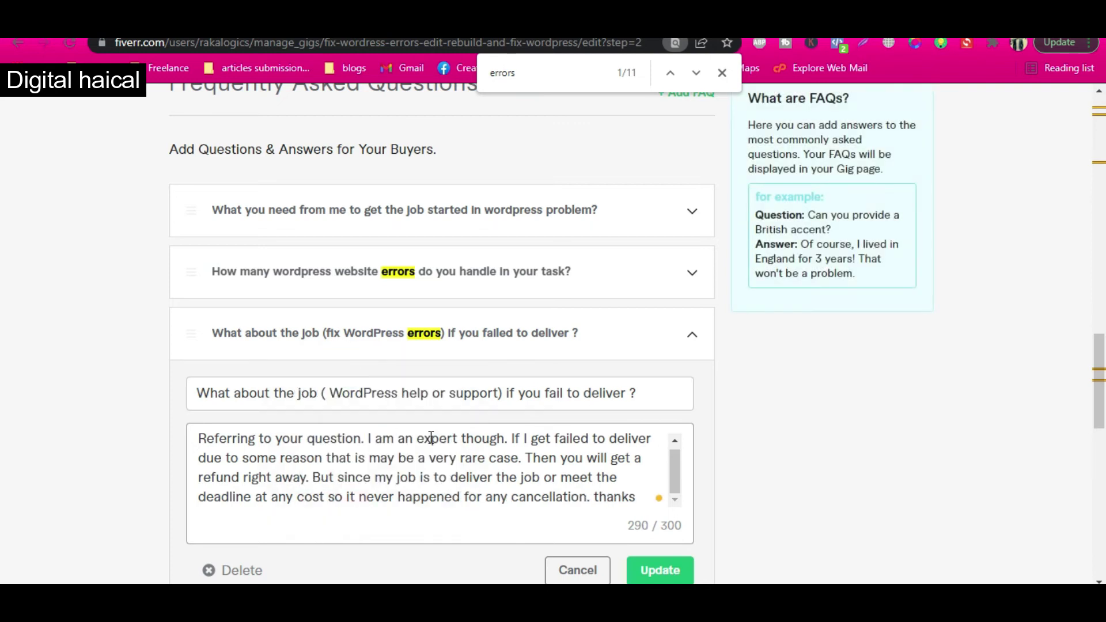
pyautogui.click(663, 569)
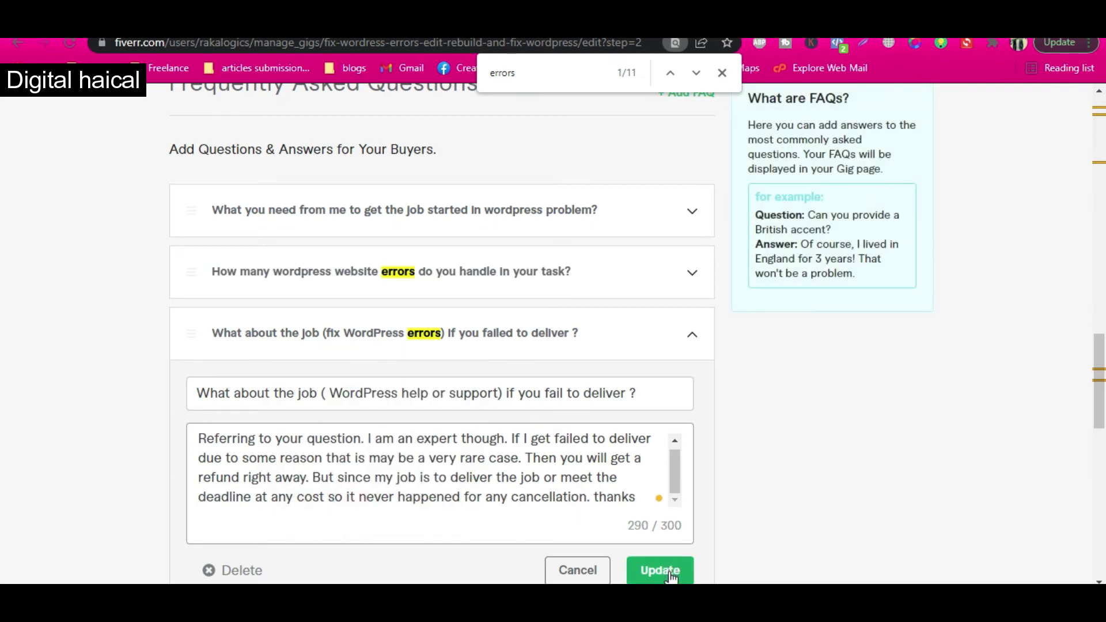
pyautogui.click(693, 500)
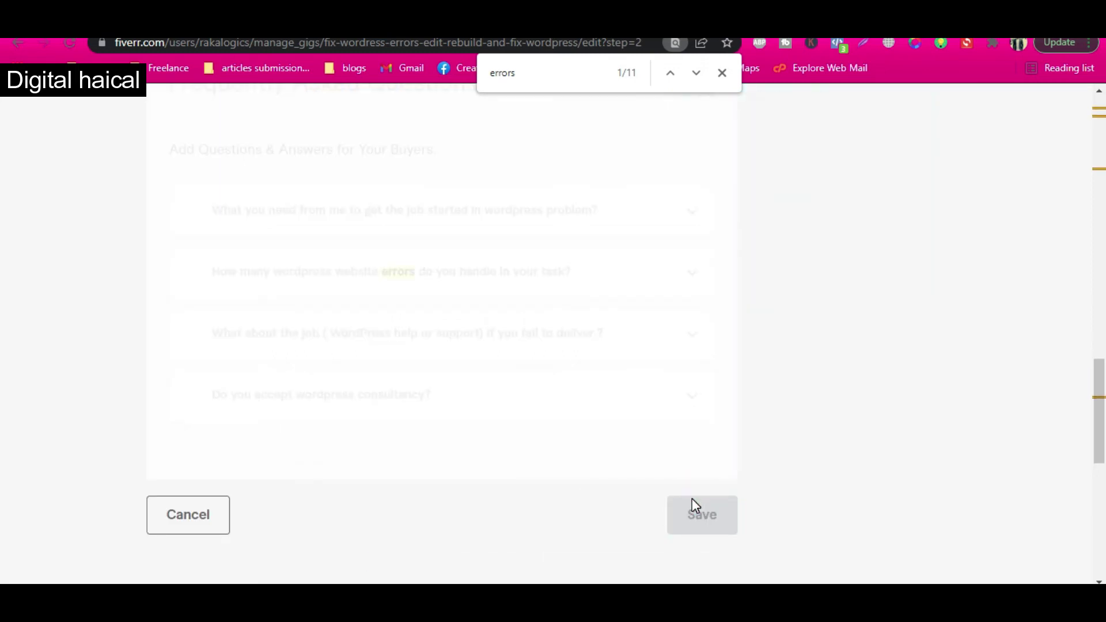
# In the fourth FAQ's answer about WordPress consultancy, insert a comma after "discuss it as" and update the entry
pyautogui.click(640, 417)
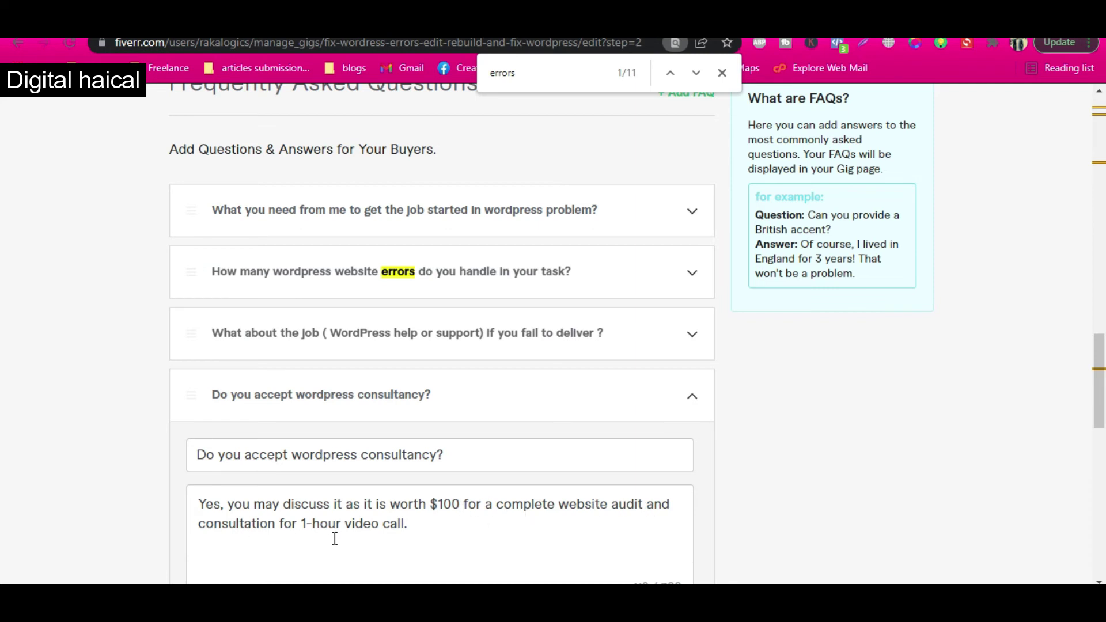
pyautogui.click(362, 499)
pyautogui.write(',')
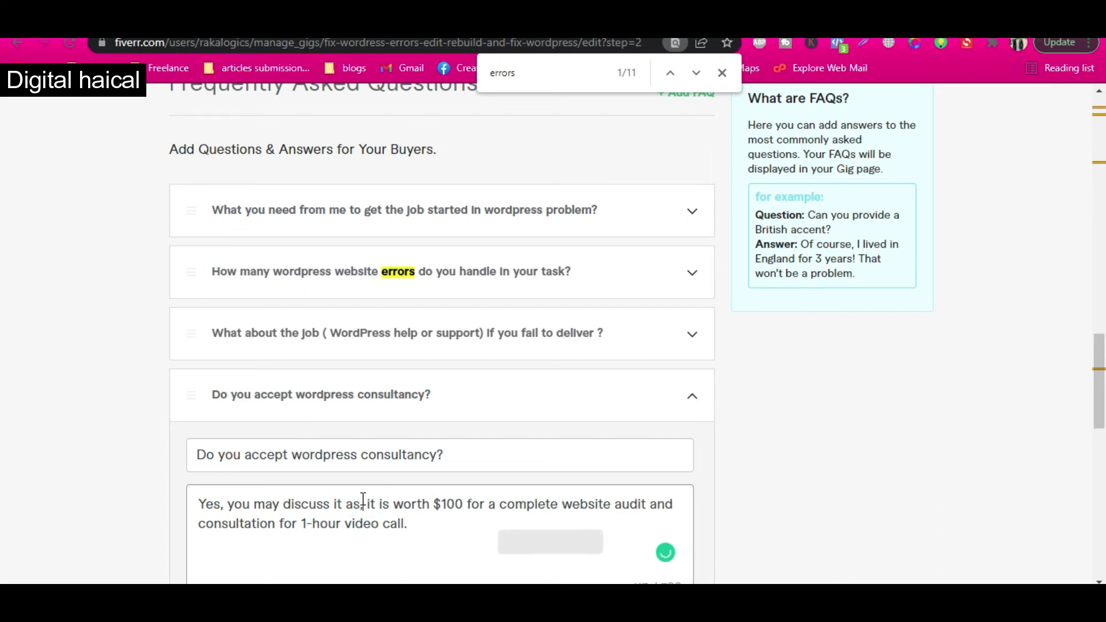
pyautogui.scroll(-2, 728, 486)
pyautogui.click(629, 303)
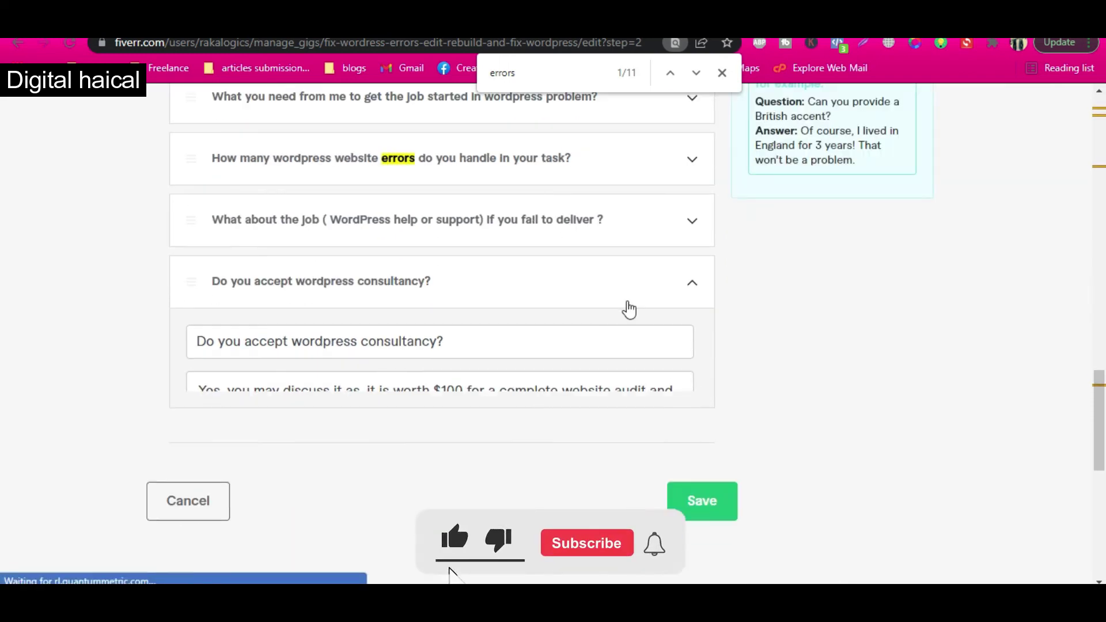
pyautogui.scroll(3, 629, 310)
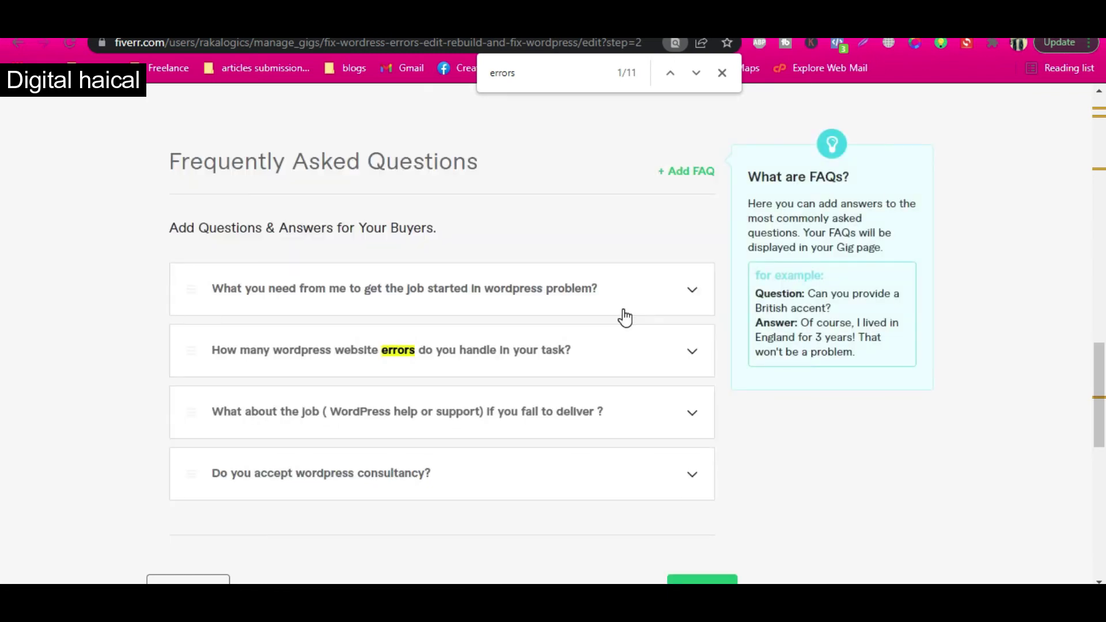
# Open the free-text buyer question in the gig's requirements for editing and view its full text
pyautogui.scroll(12, 625, 316)
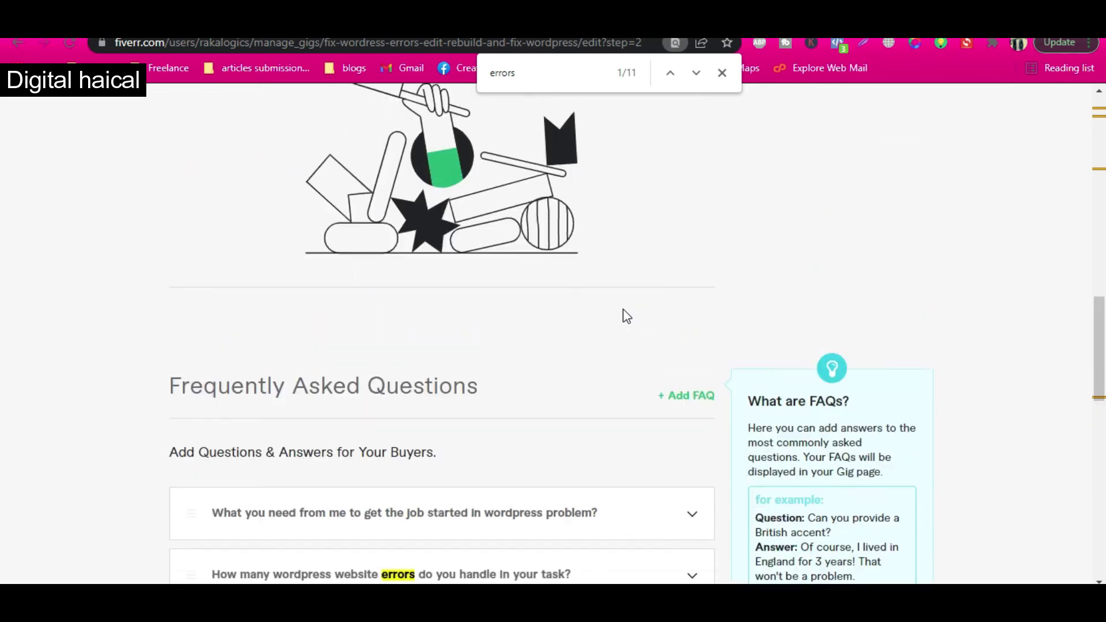
pyautogui.scroll(8, 625, 314)
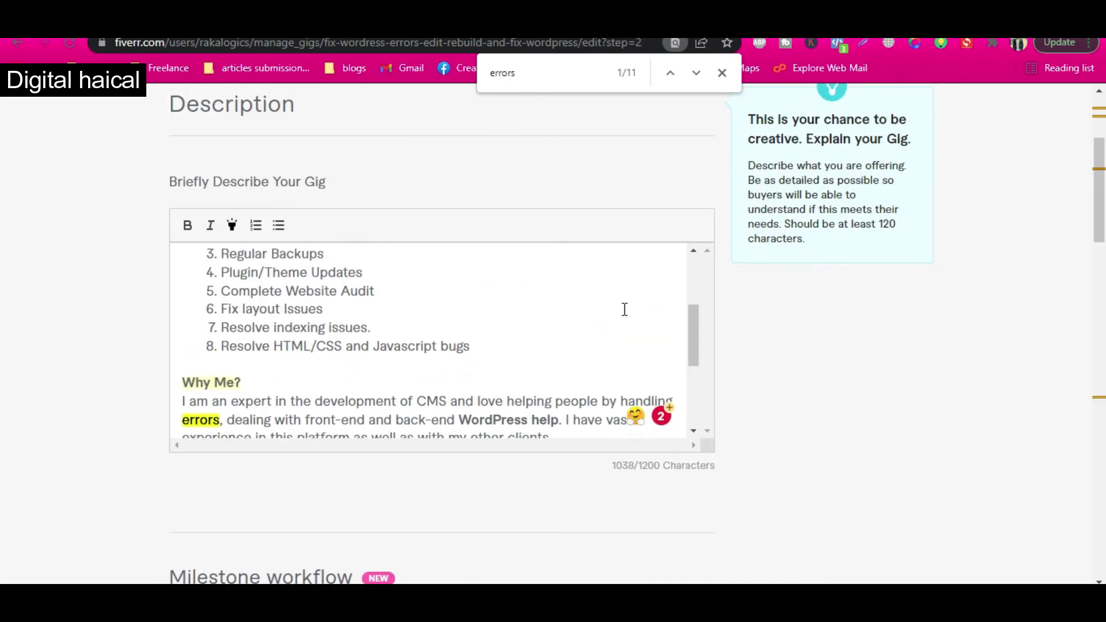
pyautogui.rightClick(624, 310)
pyautogui.scroll(4, 573, 191)
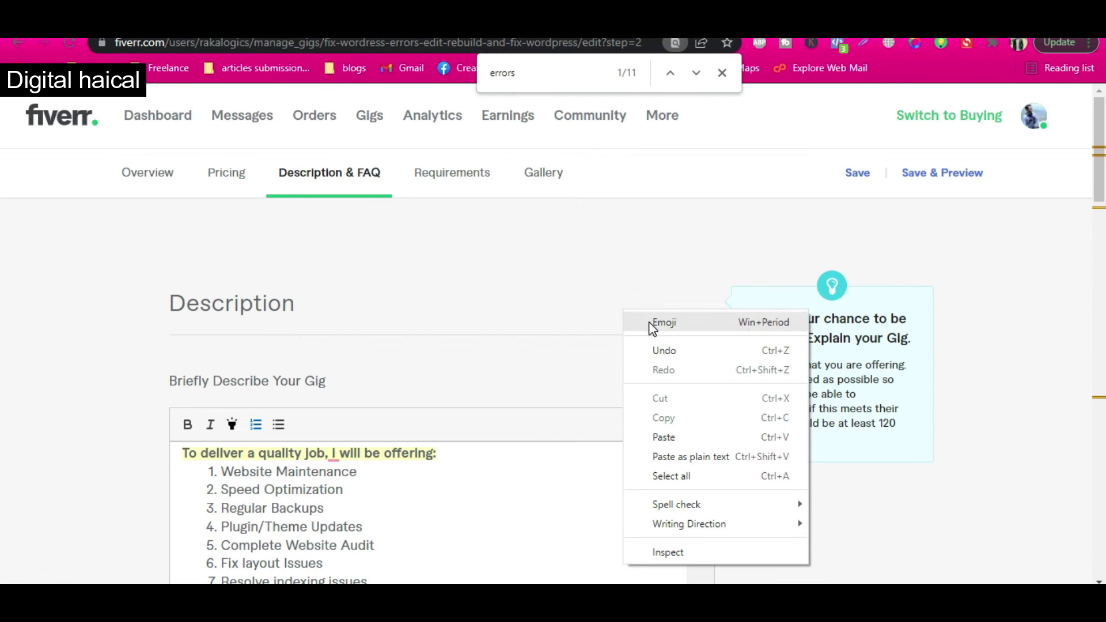
pyautogui.click(448, 164)
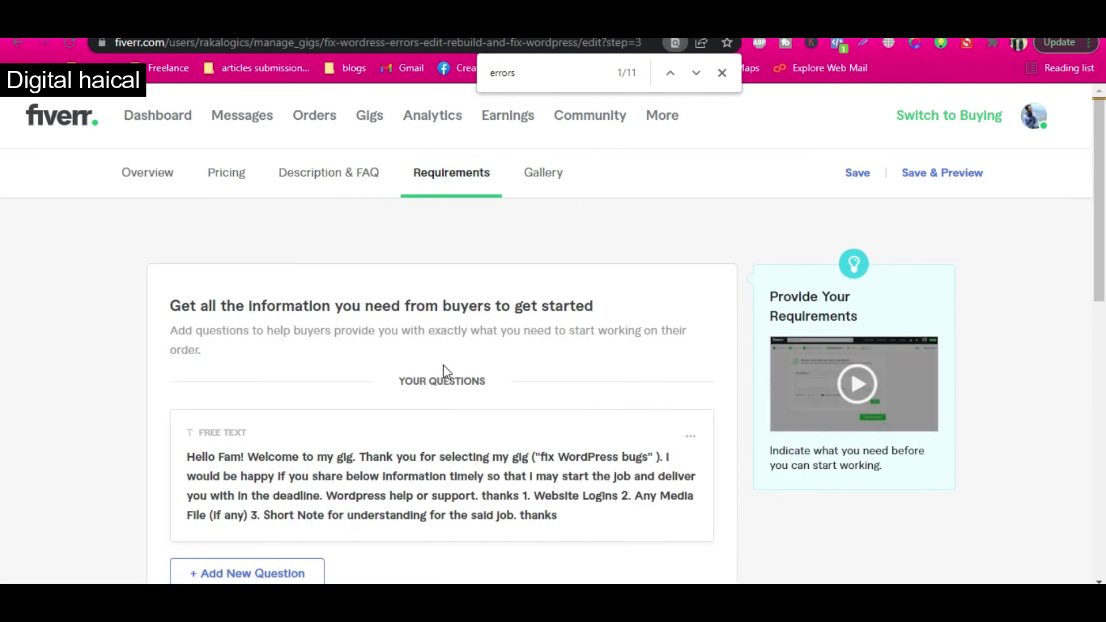
pyautogui.click(690, 440)
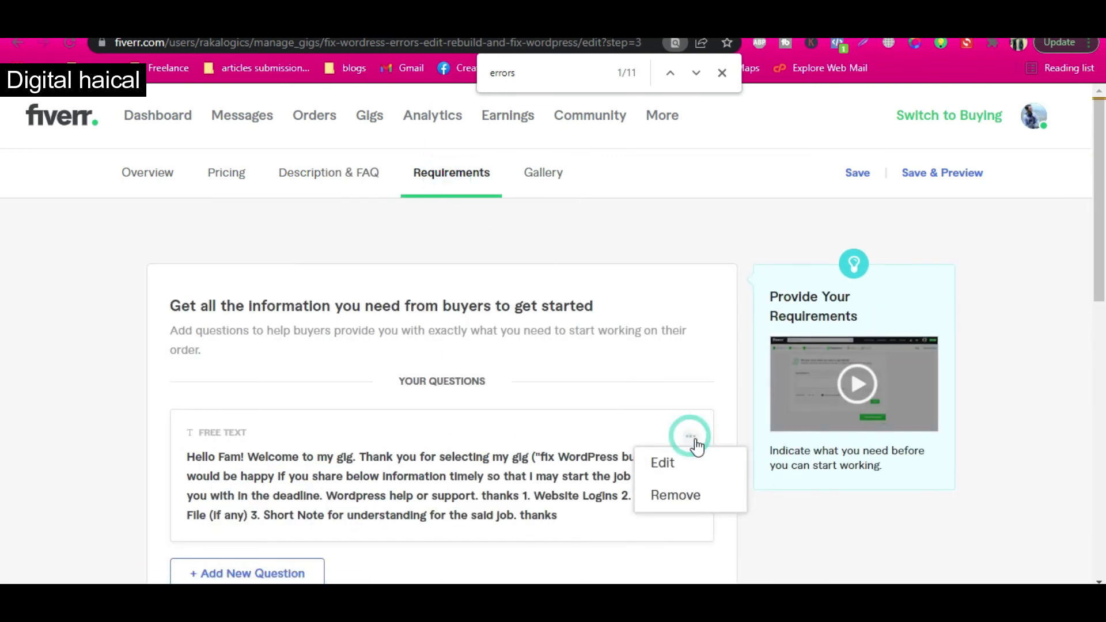
pyautogui.click(694, 474)
pyautogui.scroll(-3, 627, 471)
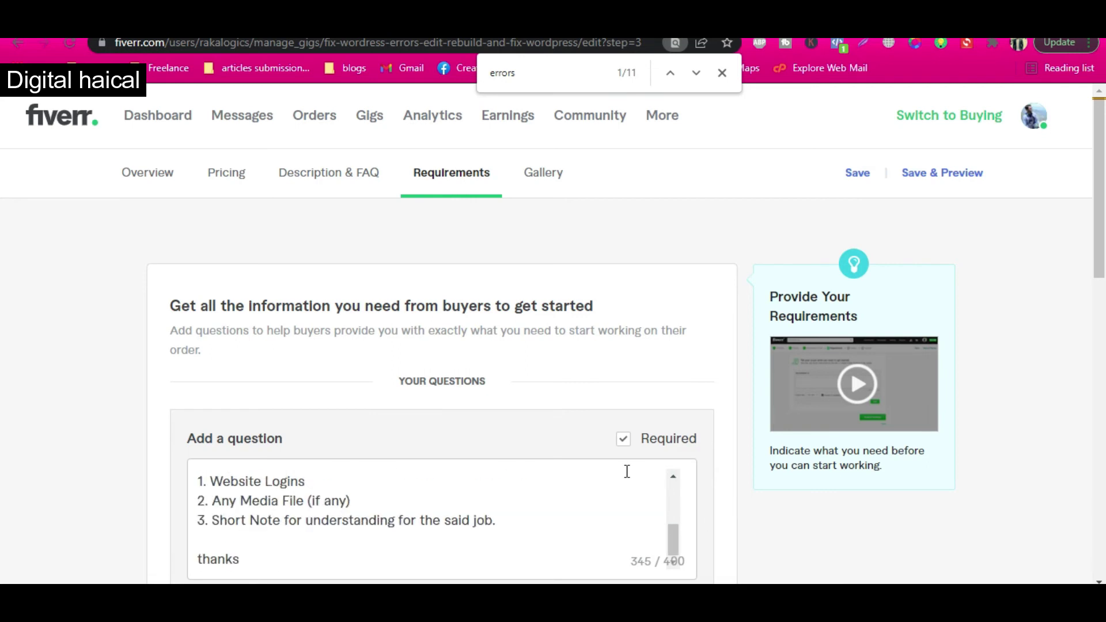
# In the buyer question, correct "with in" to "within" and "Wordpress" to "WordPress", and insert "the" before "below information"
pyautogui.scroll(-5, 3, 207)
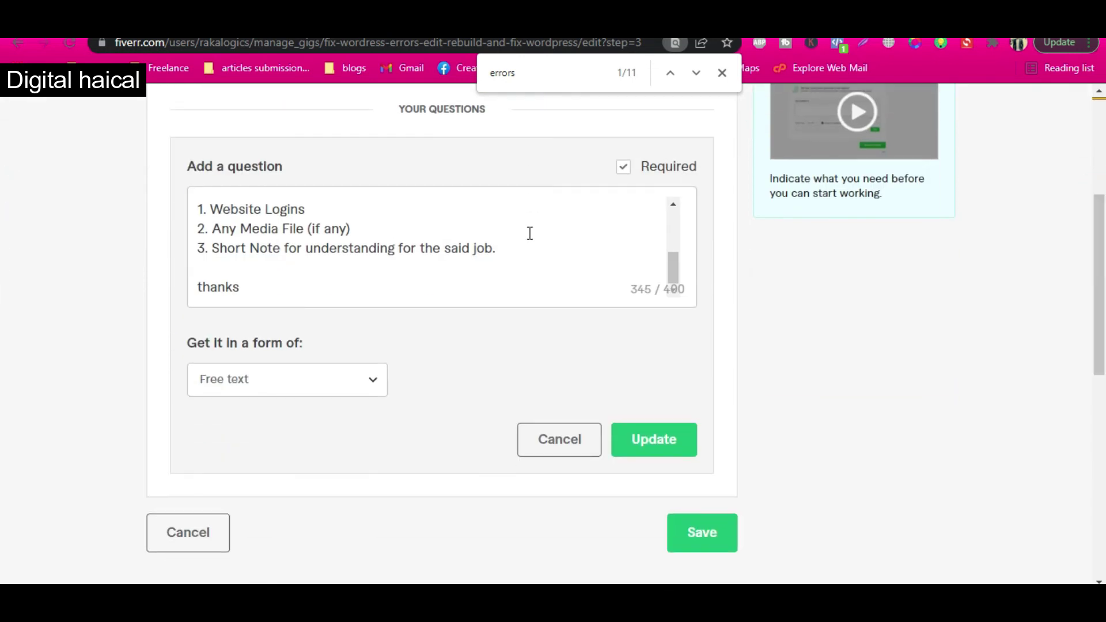
pyautogui.scroll(5, 529, 242)
pyautogui.scroll(2, 529, 248)
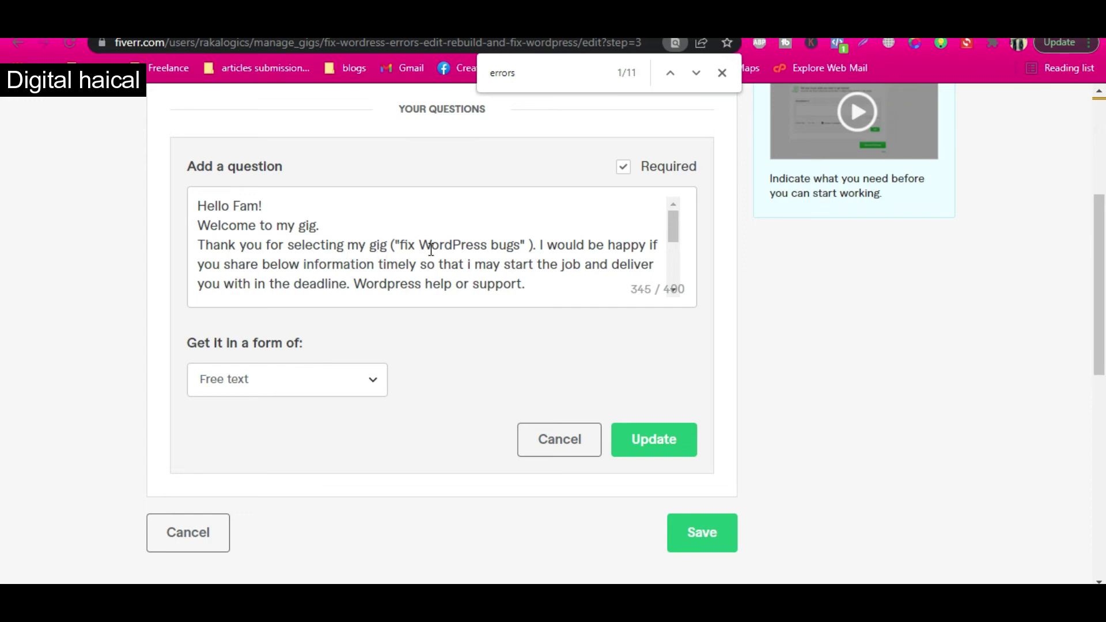
pyautogui.scroll(-2, 545, 254)
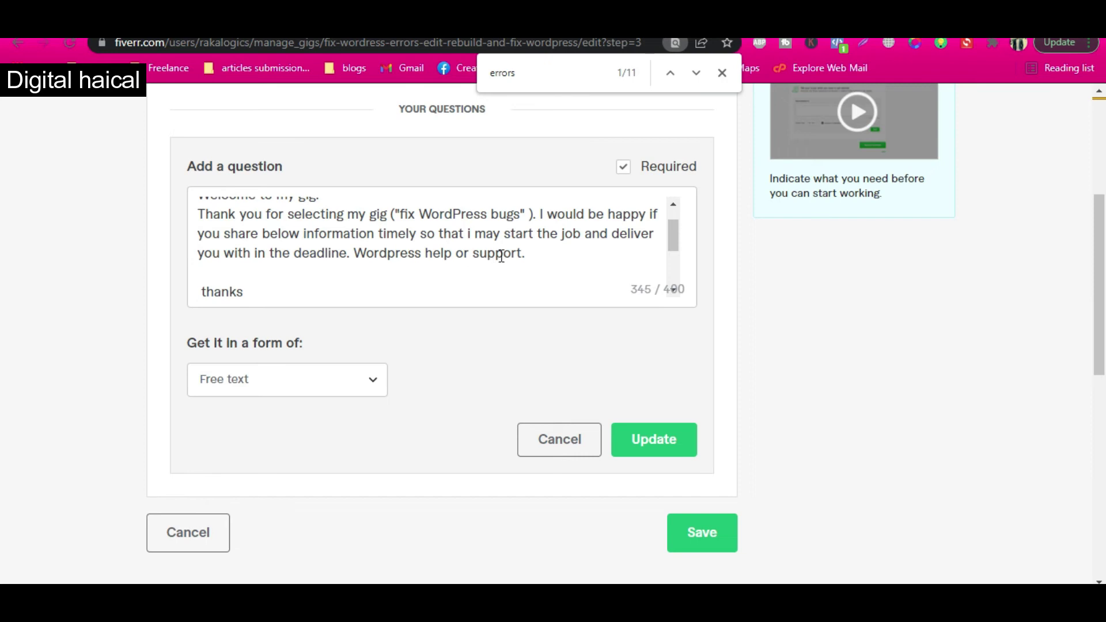
pyautogui.moveTo(508, 215); pyautogui.dragTo(421, 217)
pyautogui.click(416, 221)
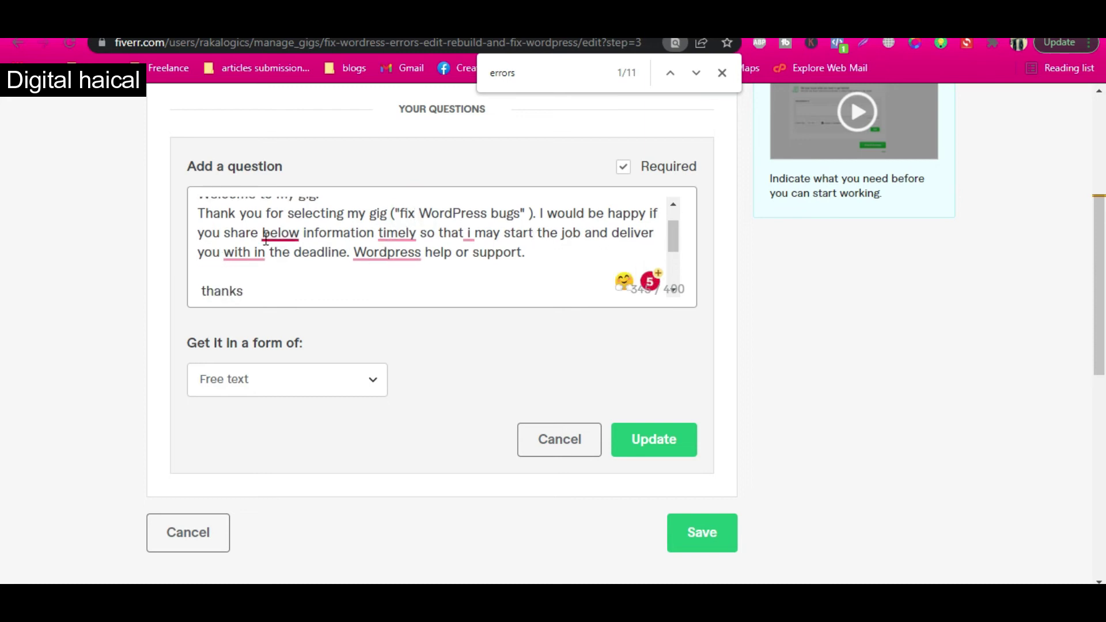
pyautogui.moveTo(250, 263)
pyautogui.click(248, 297)
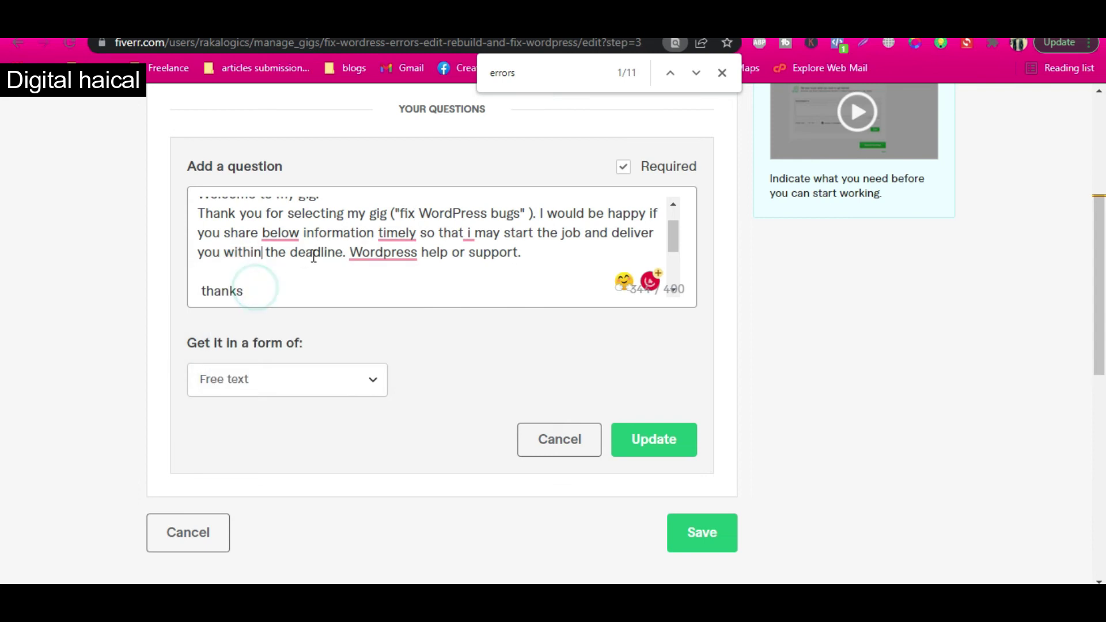
pyautogui.moveTo(380, 253)
pyautogui.click(382, 280)
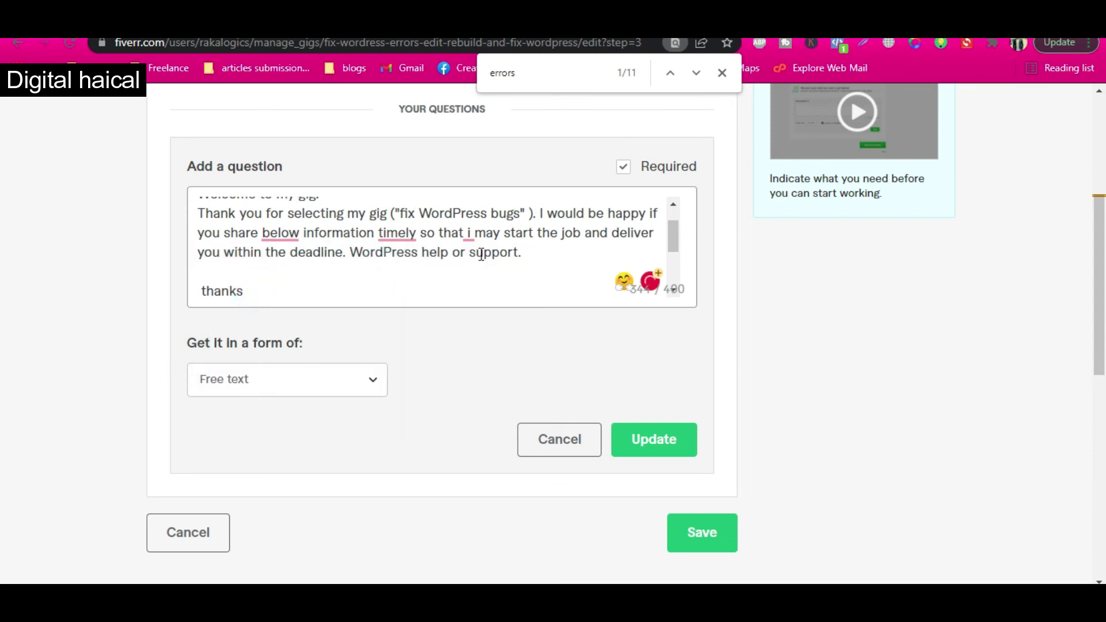
pyautogui.moveTo(267, 232)
pyautogui.click(279, 260)
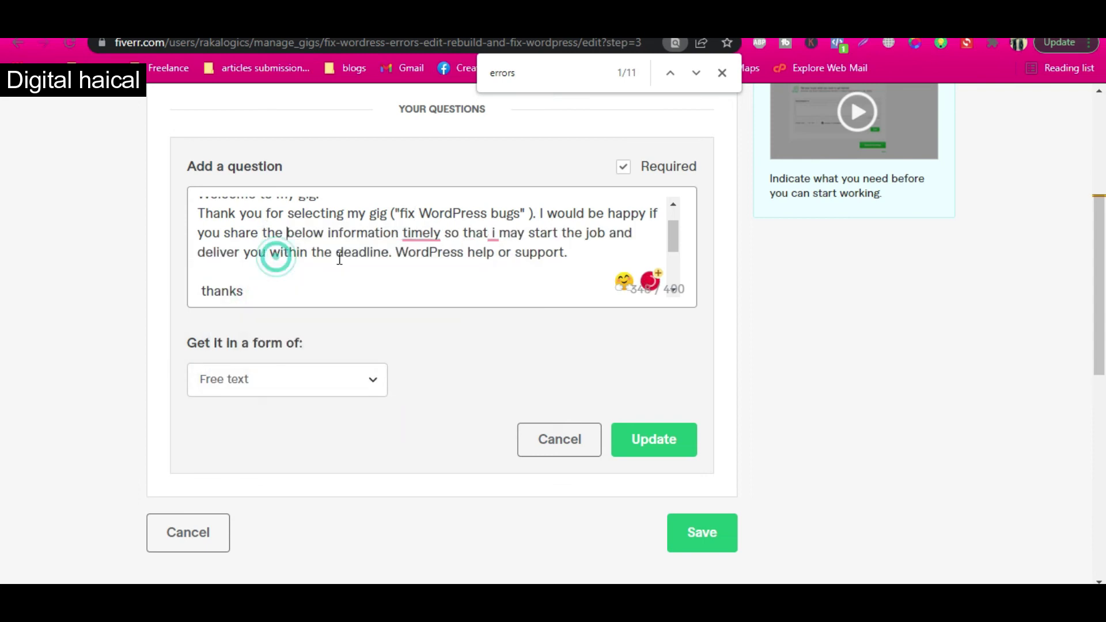
# Check the rest of the buyer question, update it and save the gig's requirements
pyautogui.scroll(-3, 372, 258)
pyautogui.scroll(-2, 244, 253)
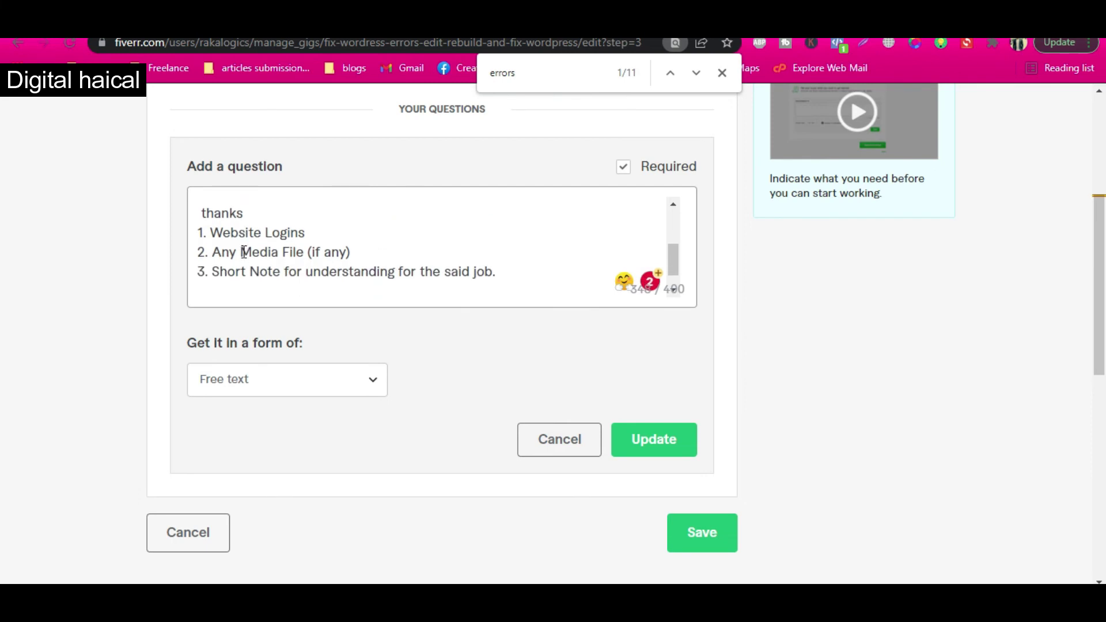
pyautogui.click(655, 452)
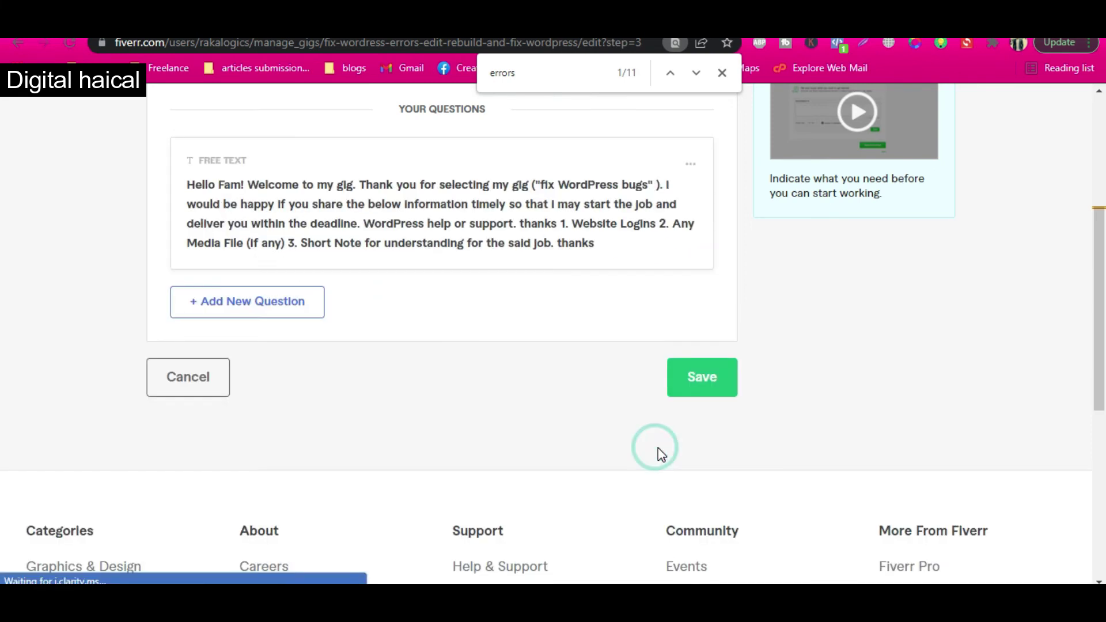
pyautogui.click(703, 375)
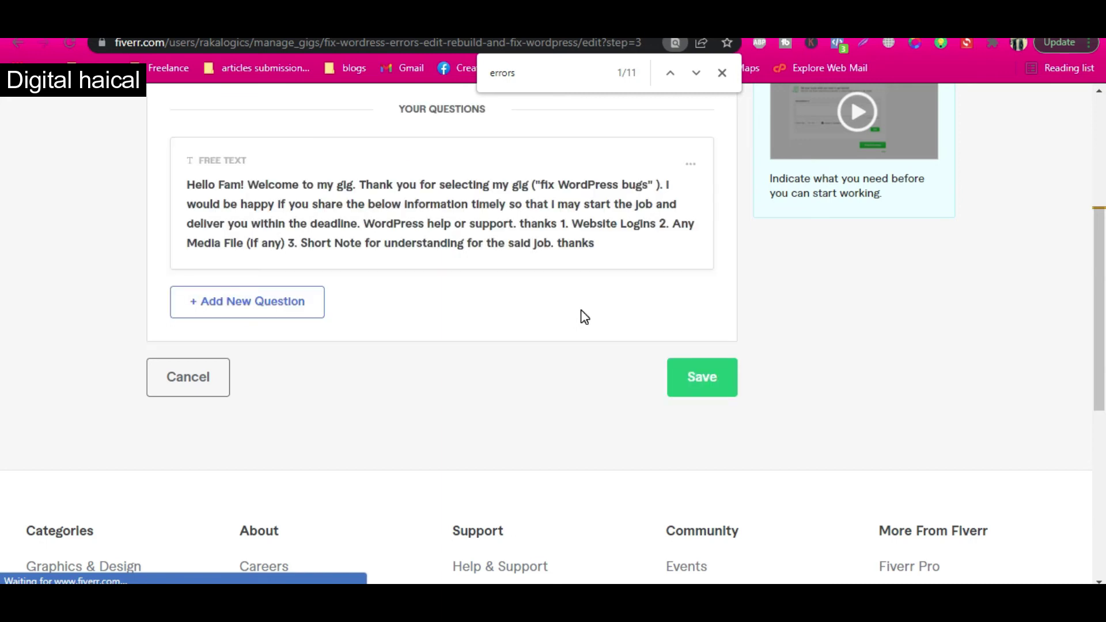
# Go to the gig's overview and copy the entire gig title
pyautogui.scroll(2, 582, 311)
pyautogui.scroll(2, 582, 314)
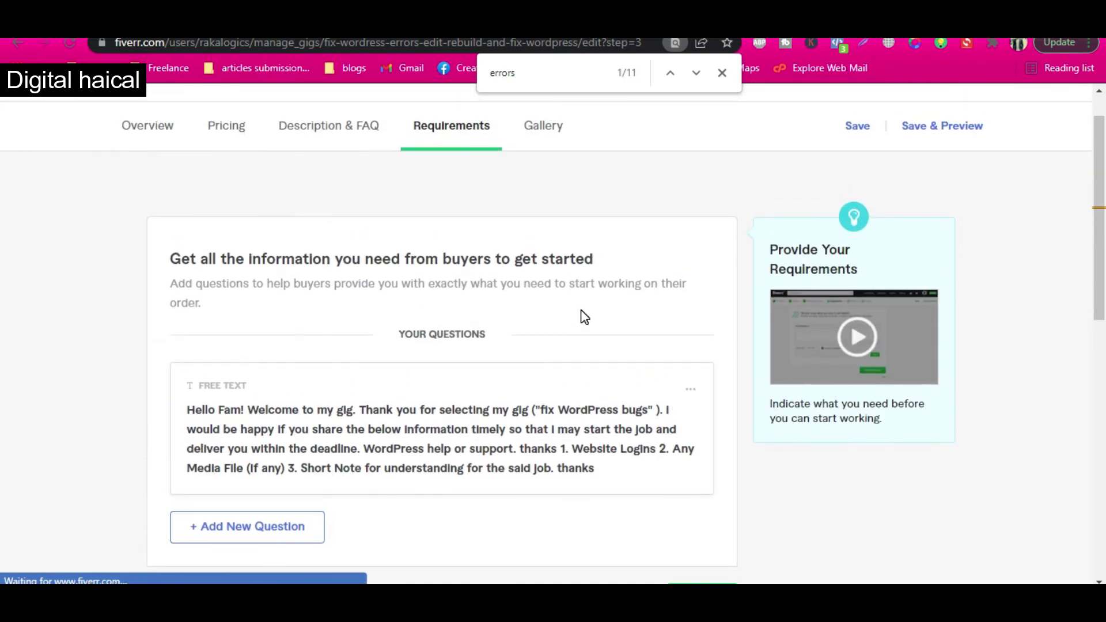
pyautogui.scroll(1, 583, 314)
pyautogui.click(151, 178)
pyautogui.click(370, 341)
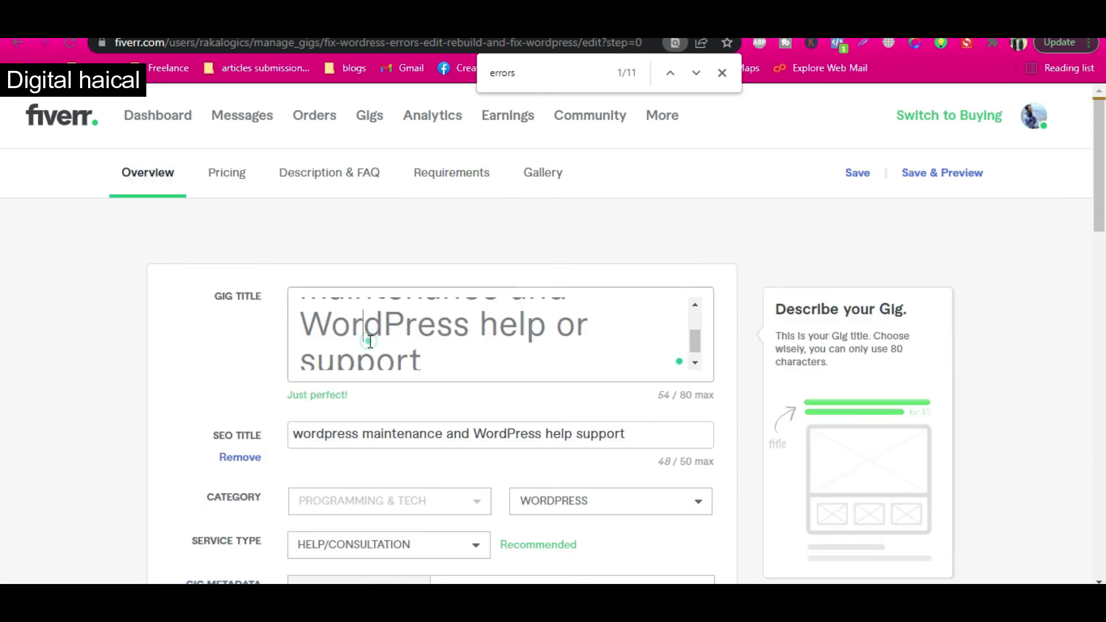
pyautogui.hotkey('ctrl', 'a')
pyautogui.hotkey('ctrl', 'c')
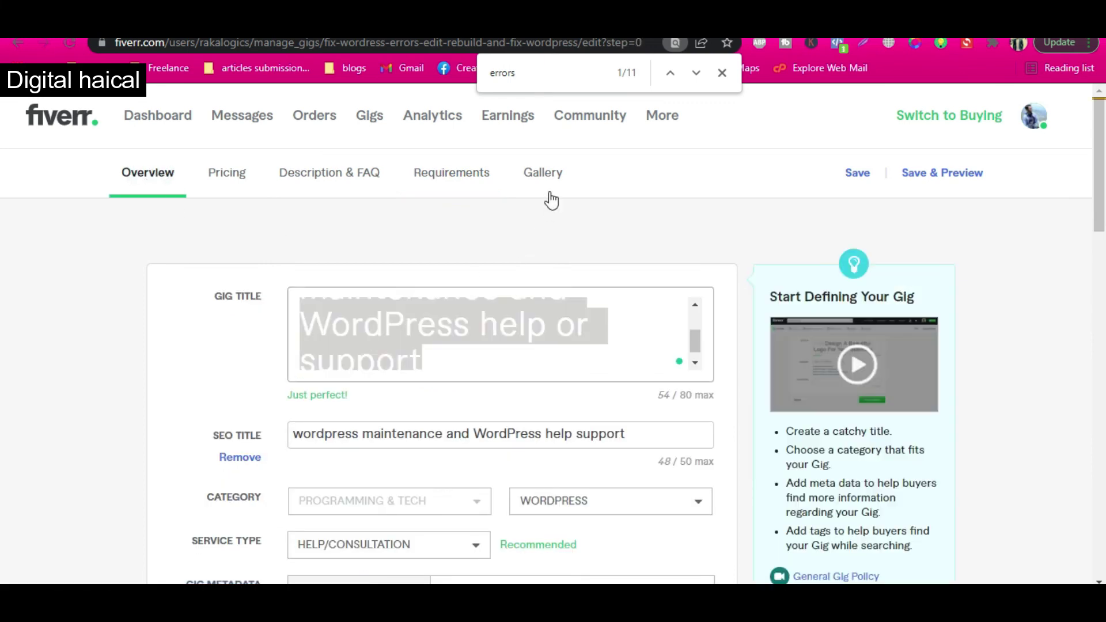
# Open the gig's gallery and locate its primary image
pyautogui.click(543, 175)
pyautogui.scroll(-3, 435, 391)
pyautogui.moveTo(249, 385)
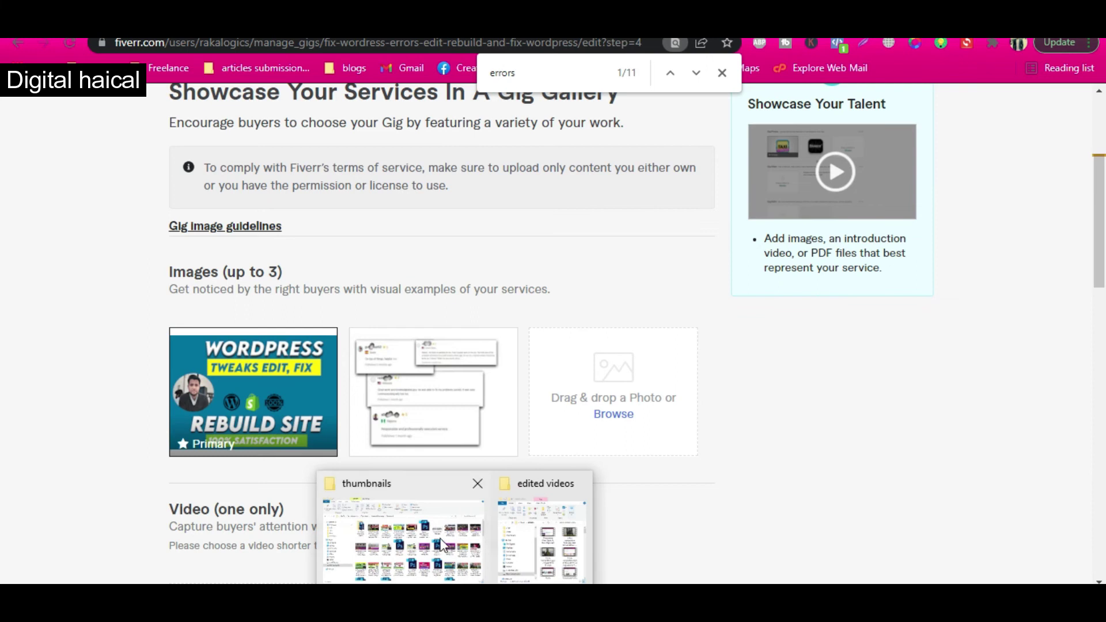
# Switch to the thumbnails folder in File Explorer and rename the "Rebuild Site" image as "do wordpress maintenance and WordPress help or support.jpg"
pyautogui.click(446, 546)
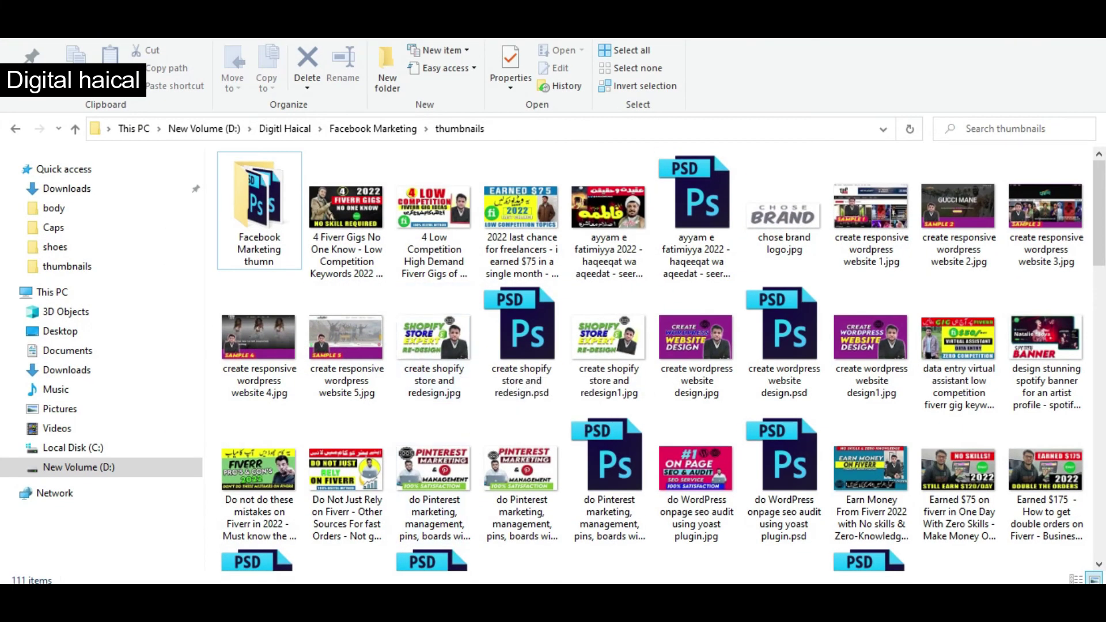
pyautogui.hotkey('alt', 'Tab')
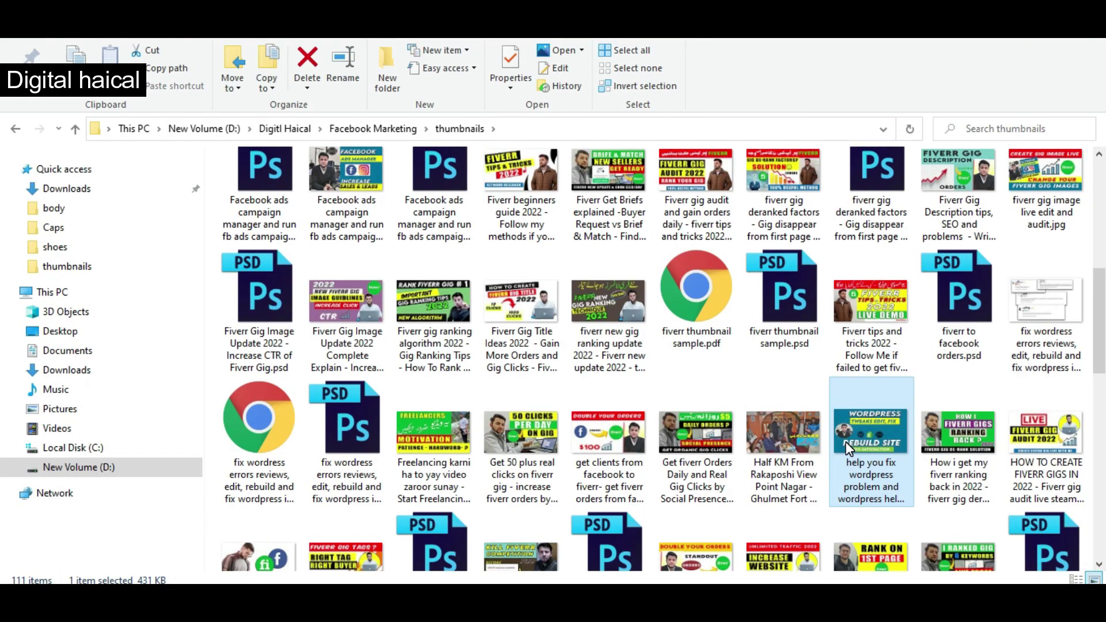
pyautogui.click(845, 442)
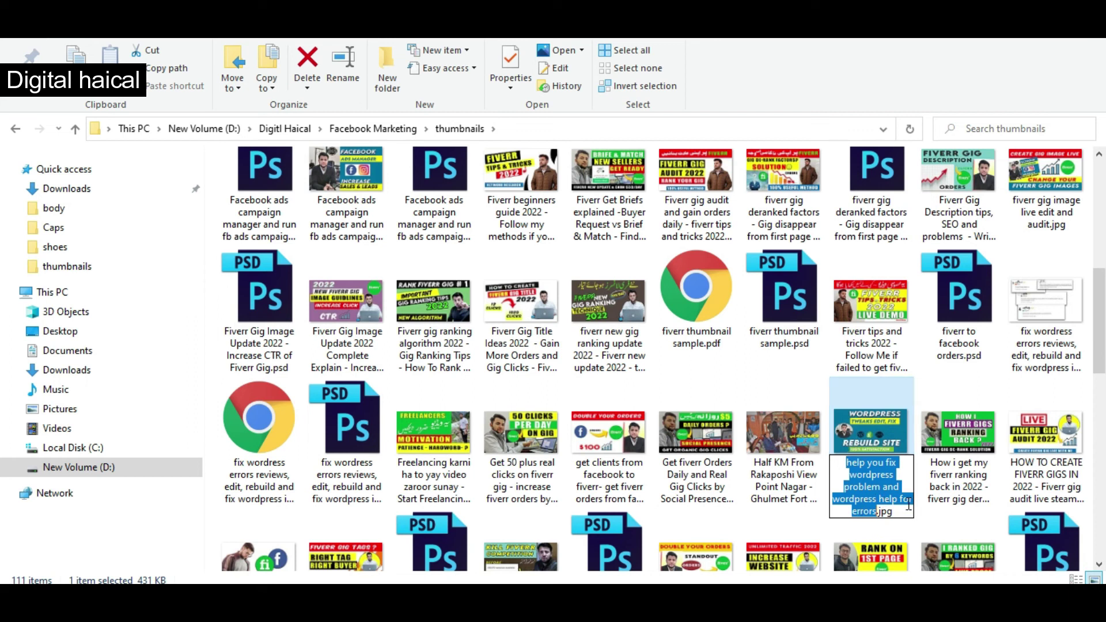
pyautogui.hotkey('ctrl', 'v')
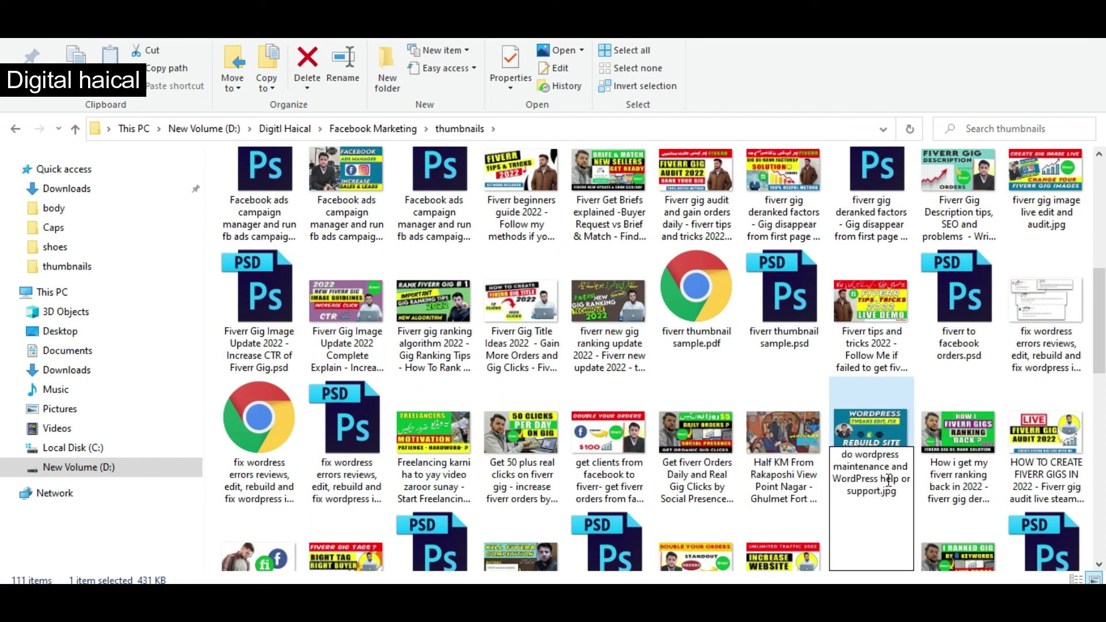
pyautogui.press('Return')
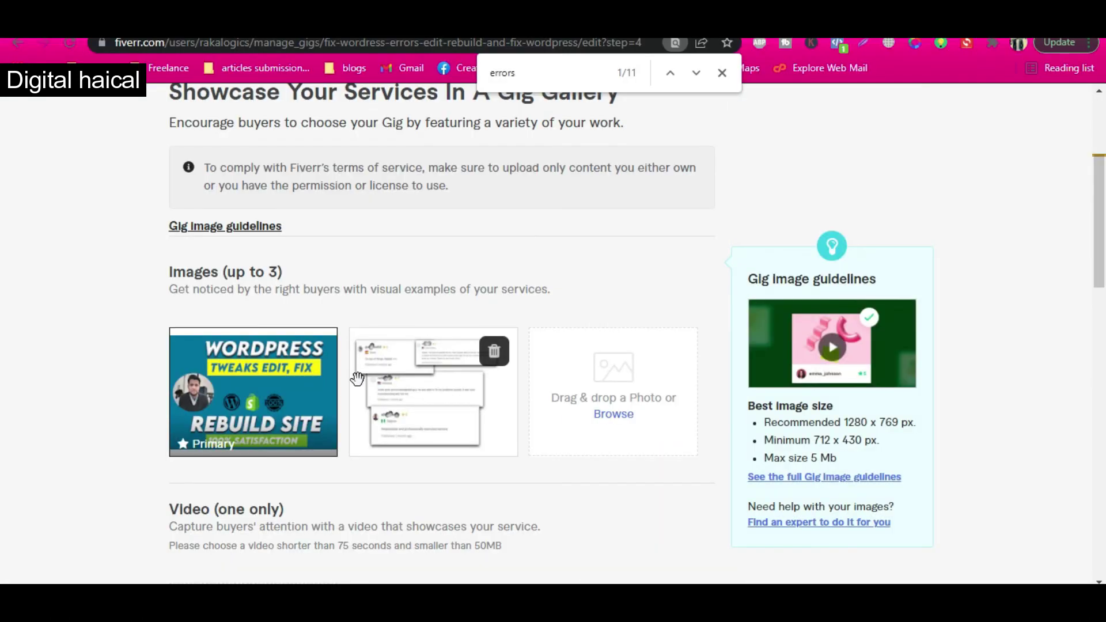
# Delete the primary "Rebuild Site" image from the gig's gallery and upload its renamed file instead
pyautogui.click(313, 355)
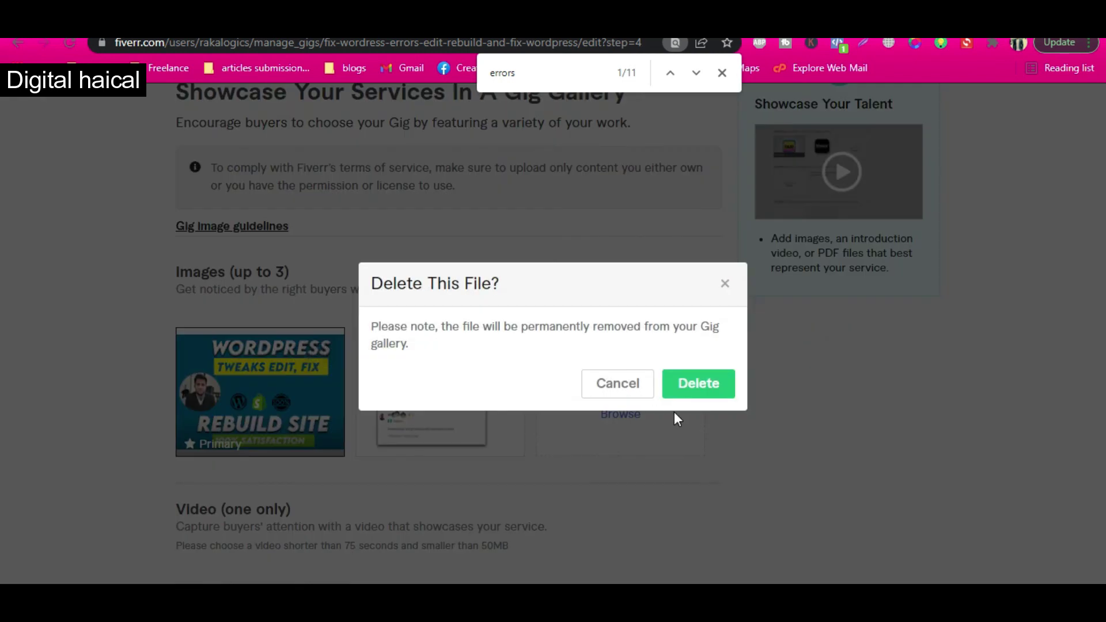
pyautogui.click(694, 385)
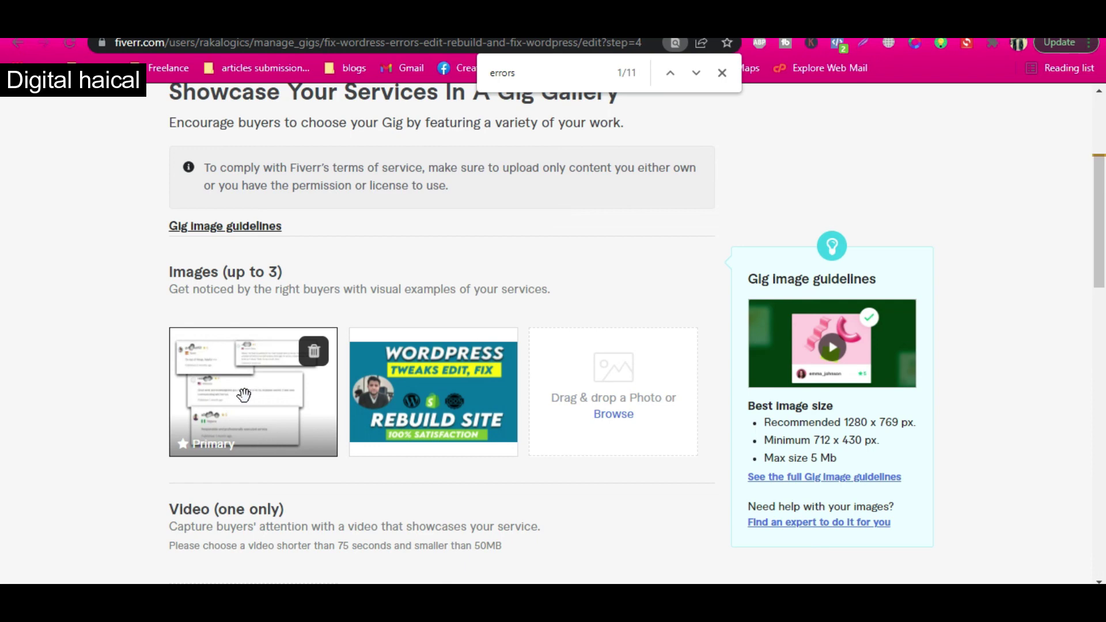
# In the thumbnails folder, rename the reviews screenshot as "do wordpress maintenance and WordPress help or support in 24 hours.jpg"
pyautogui.hotkey('alt', 'Tab')
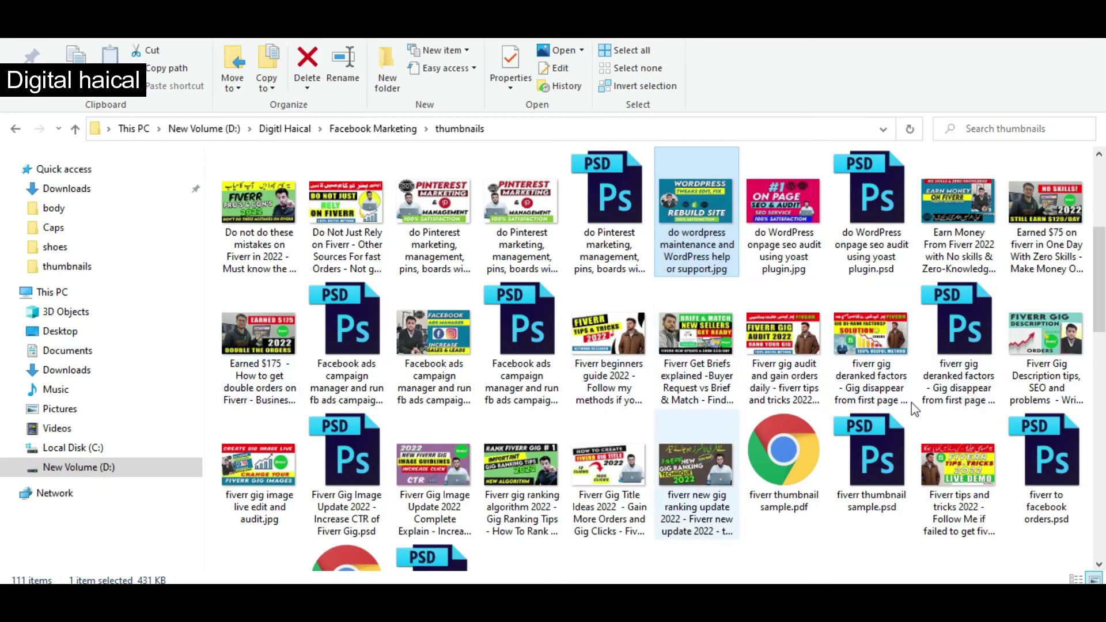
pyautogui.moveTo(1100, 317); pyautogui.dragTo(1101, 384)
pyautogui.hotkey('alt', 'Tab')
pyautogui.hotkey('alt', 'Tab')
pyautogui.click(231, 330)
pyautogui.press('F2')
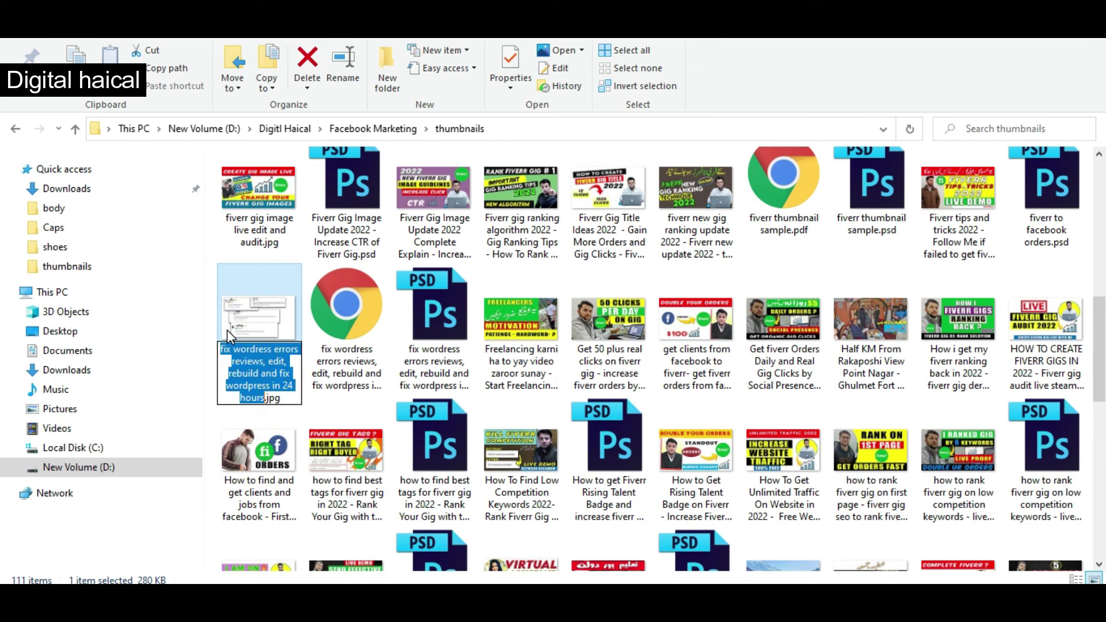
pyautogui.hotkey('ctrl', 'v')
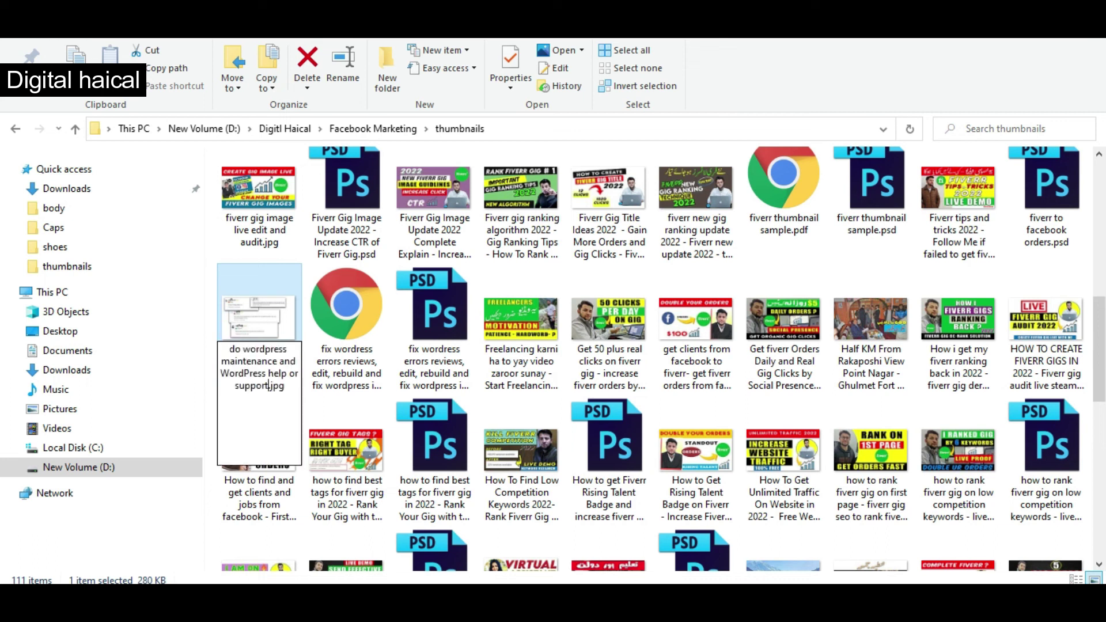
pyautogui.write('in 24 hours')
pyautogui.press('Return')
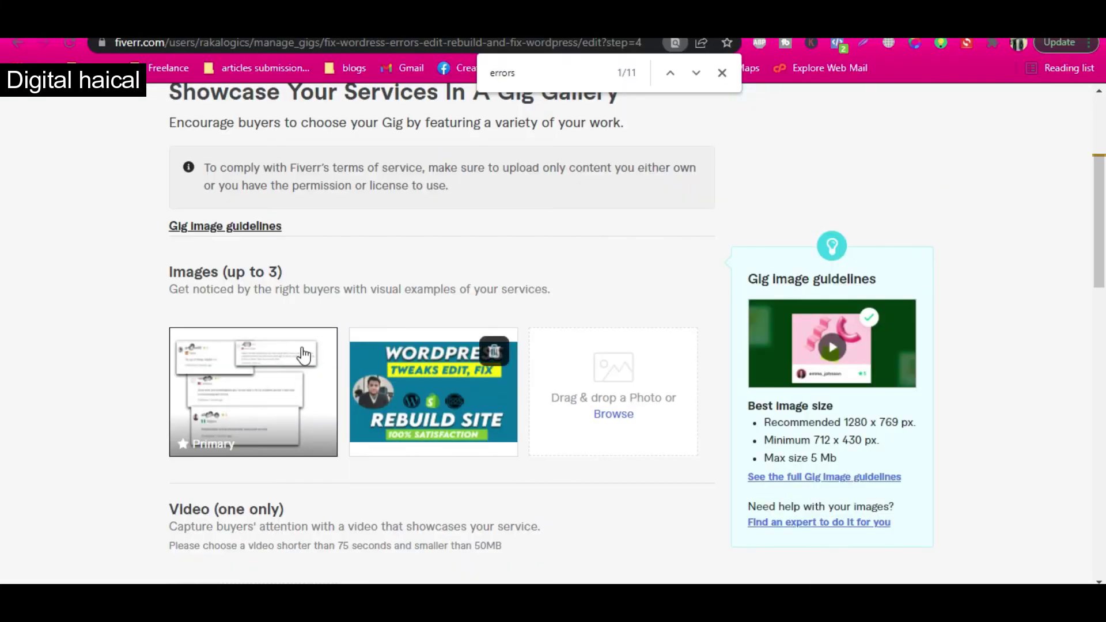
# Delete the reviews image from the gig's gallery and upload "do wordpress maintenance and WordPress help or support in 24 hours.jpg" instead
pyautogui.click(315, 351)
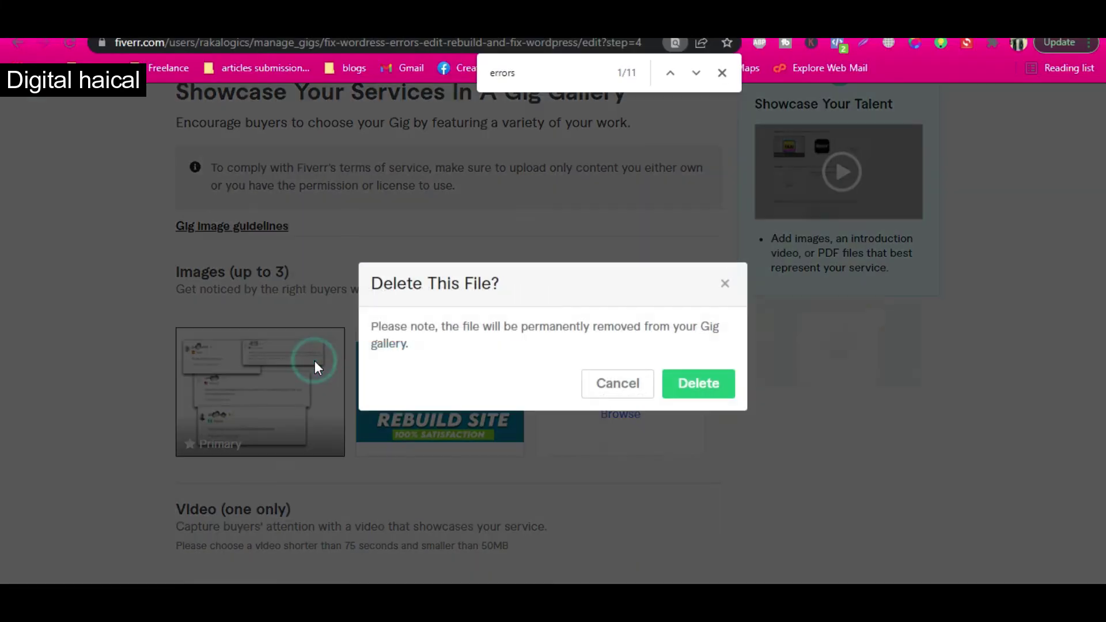
pyautogui.click(713, 390)
pyautogui.click(433, 418)
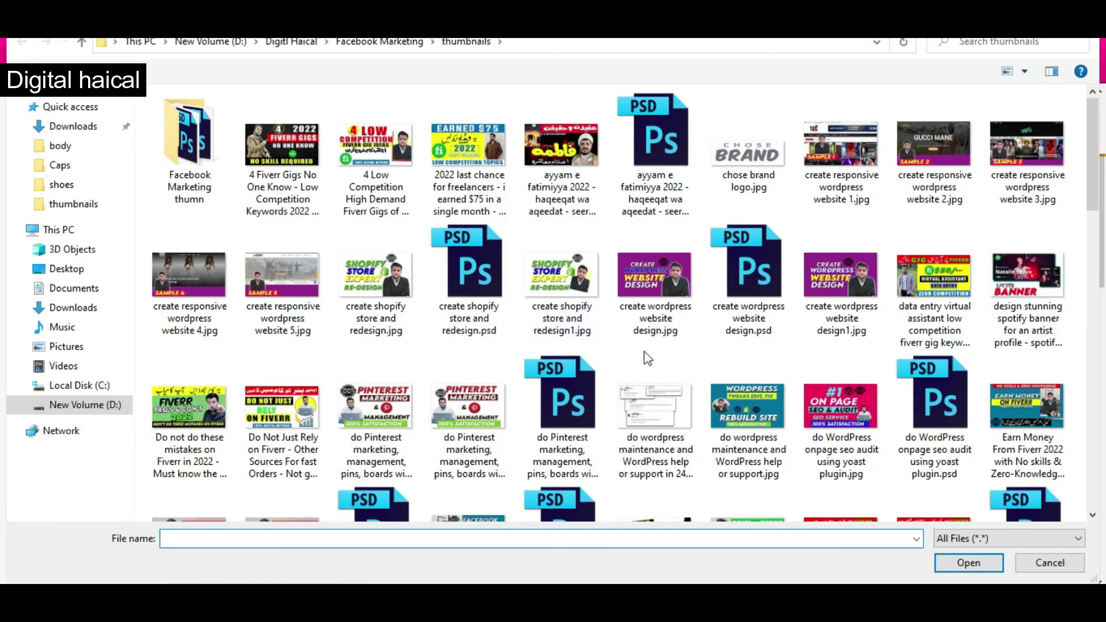
pyautogui.click(650, 406)
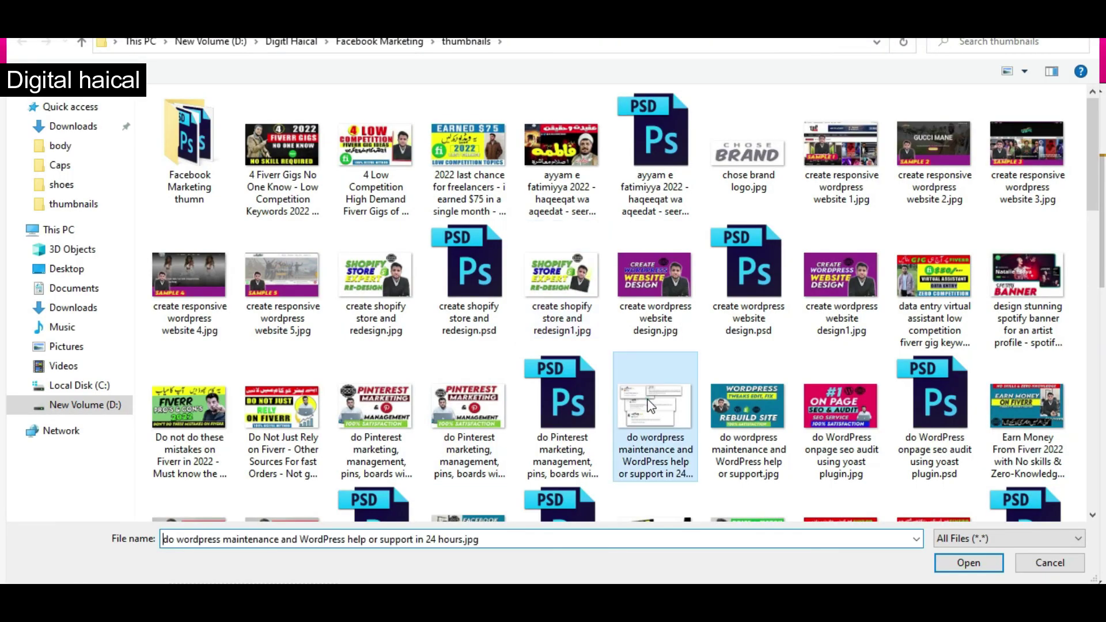
pyautogui.doubleClick(650, 406)
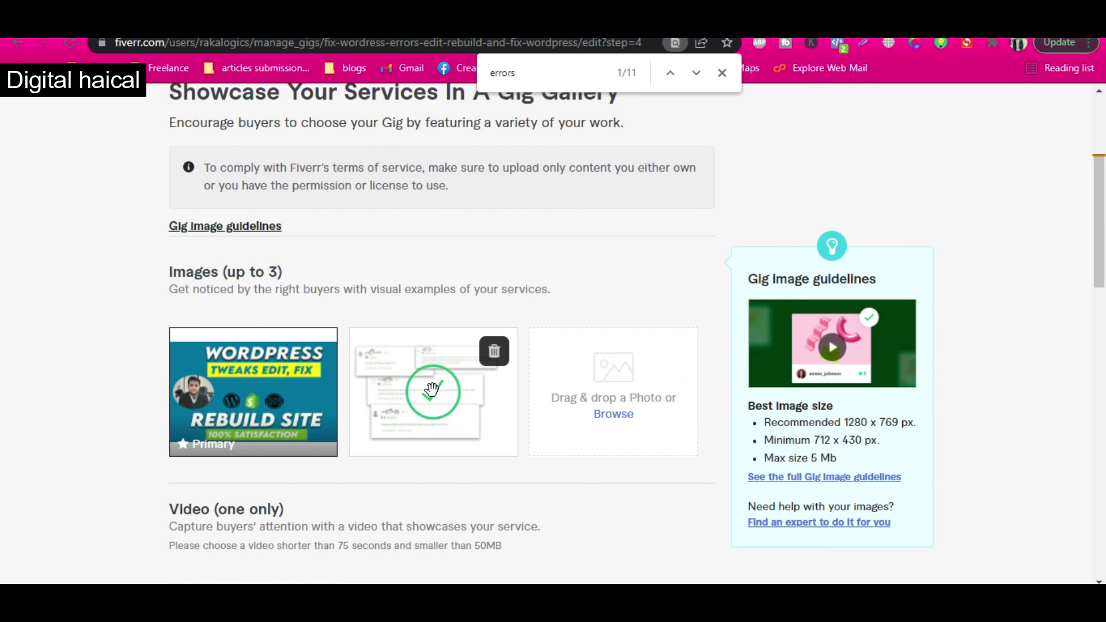
# Save the gallery changes and preview the gig's page, checking its title and images
pyautogui.scroll(3, 655, 279)
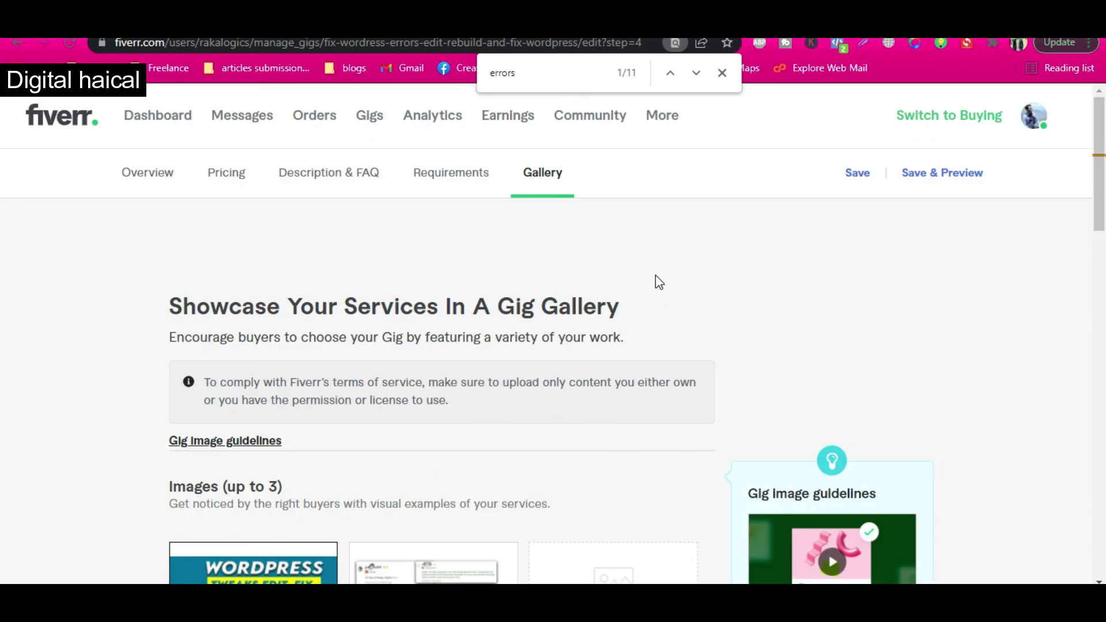
pyautogui.click(856, 174)
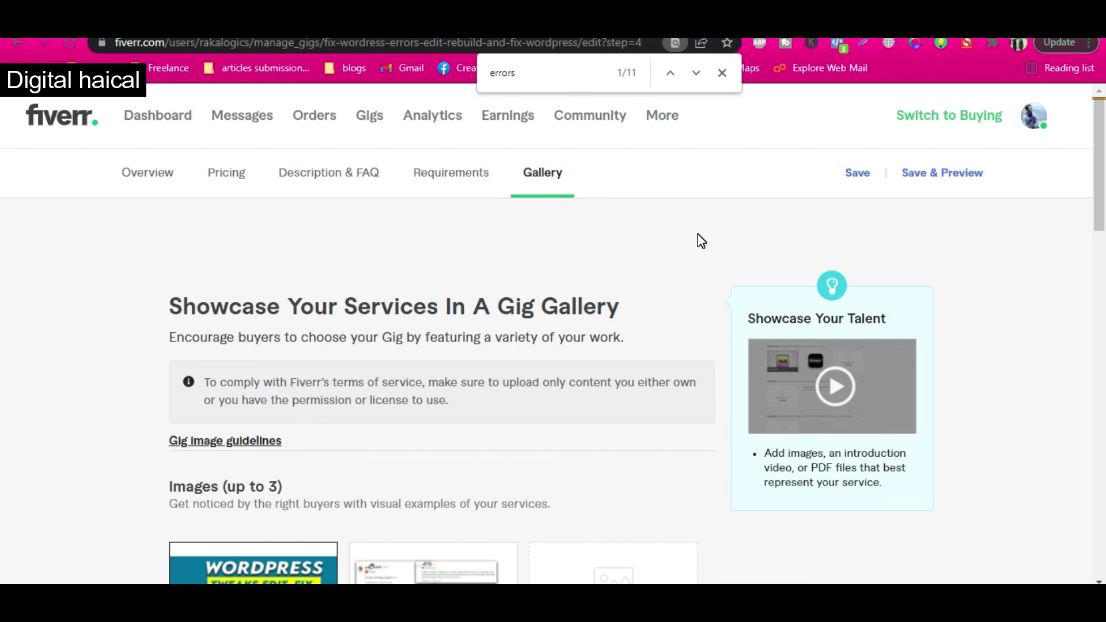
pyautogui.click(937, 174)
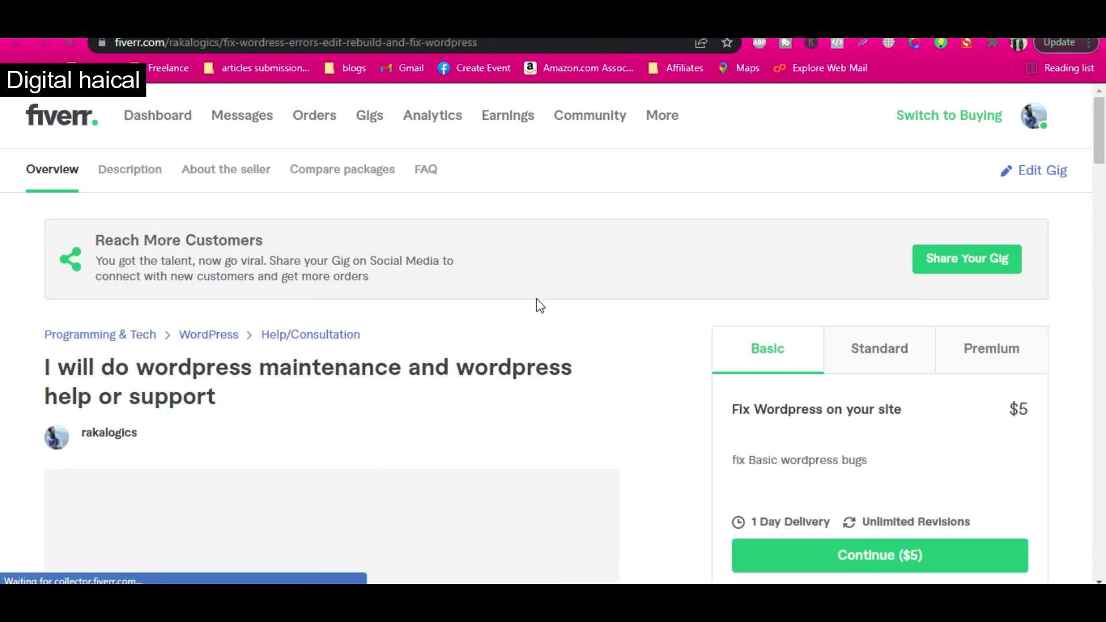
pyautogui.scroll(-2, 429, 415)
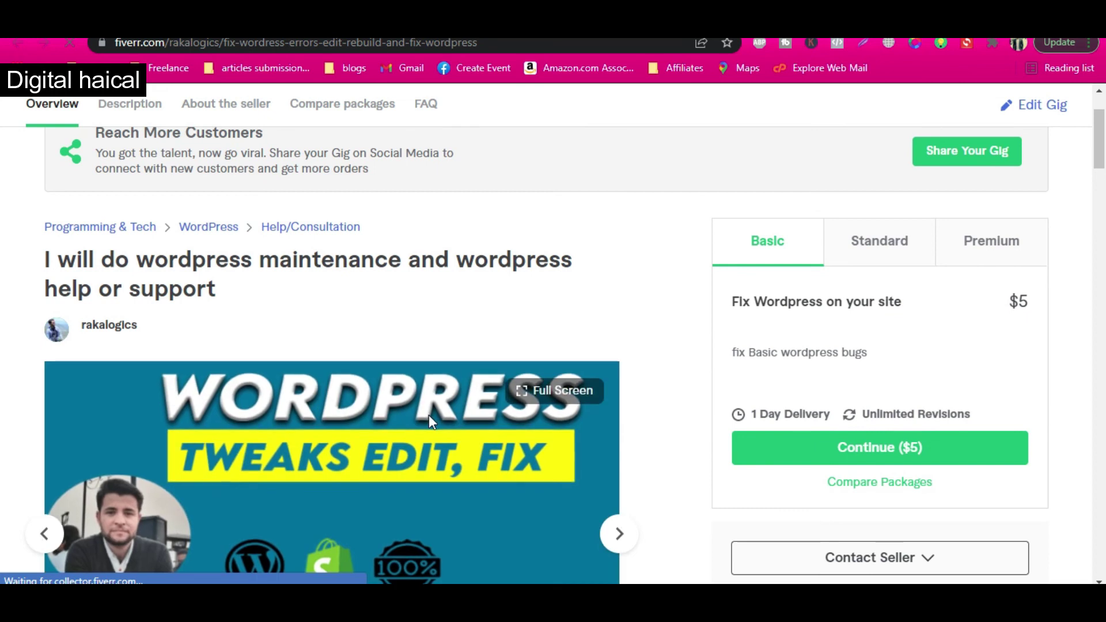
pyautogui.scroll(-1, 429, 415)
pyautogui.scroll(-1, 429, 416)
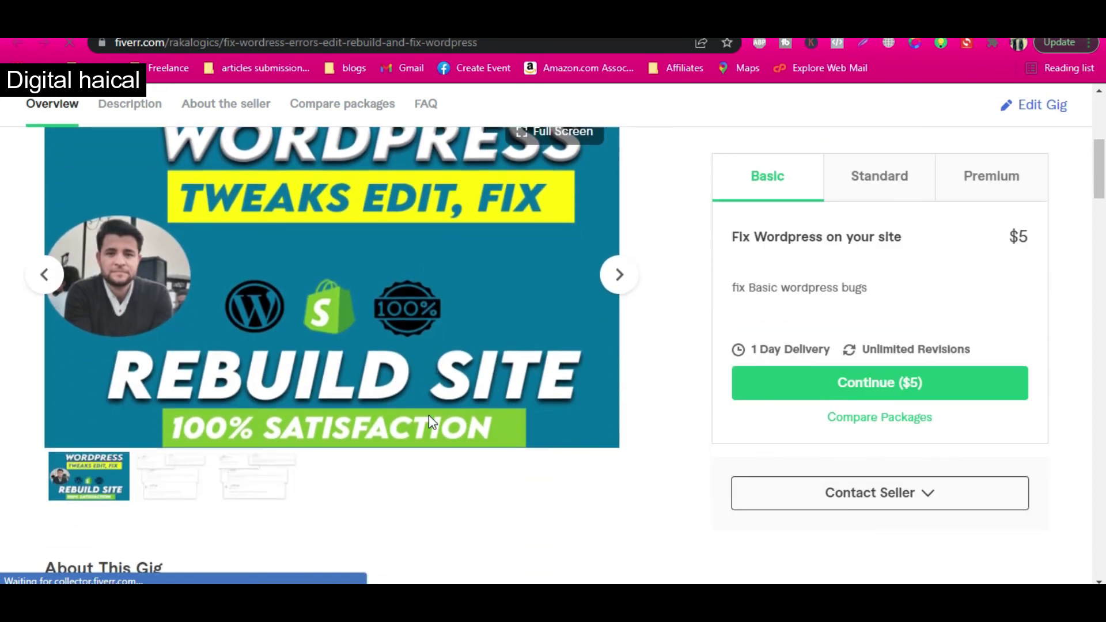